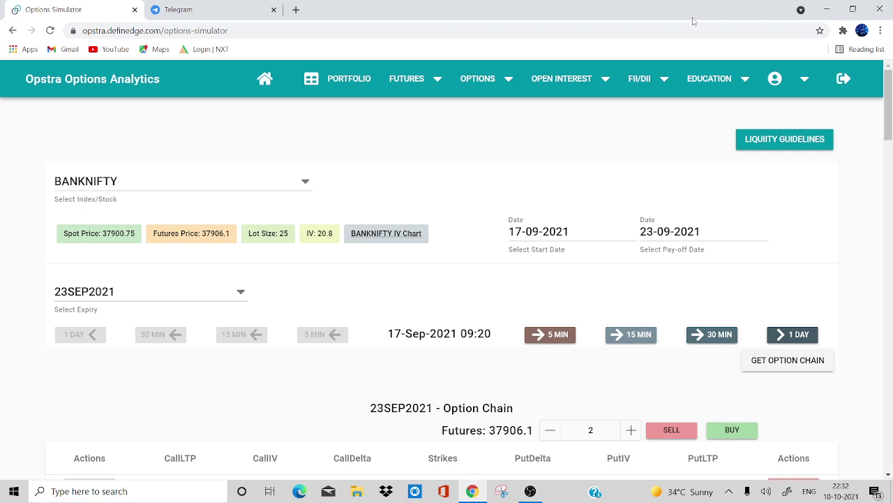
# View the Options Decoded channel in Telegram, and return to the Options Simulator page.
pyautogui.click(180, 9)
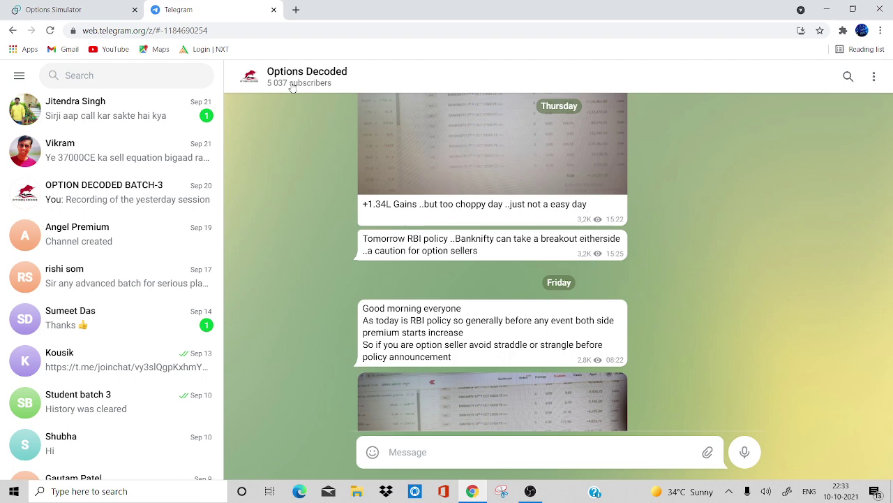
pyautogui.click(85, 9)
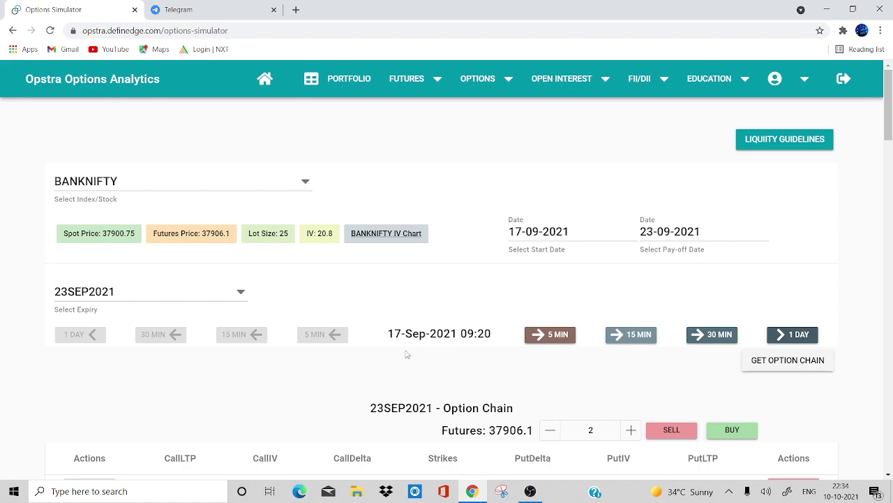
# Add a short BANKNIFTY 23SEP2021 straddle at the 37900 strike, selling one lot each of the call and the put.
pyautogui.scroll(-5, 409, 358)
pyautogui.scroll(-8, 409, 359)
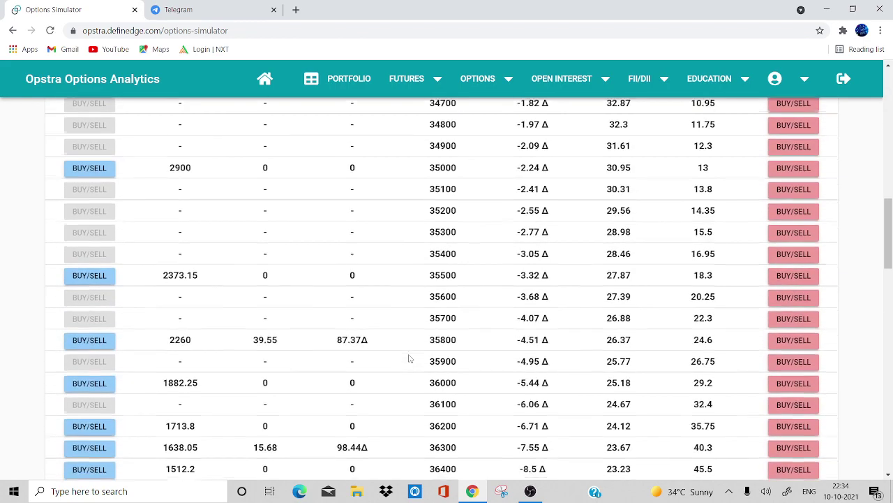
pyautogui.scroll(-3, 409, 359)
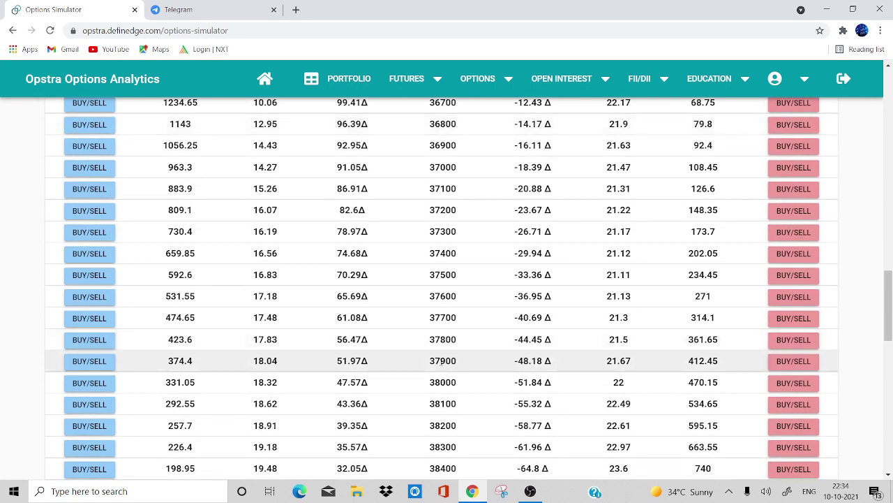
pyautogui.click(67, 368)
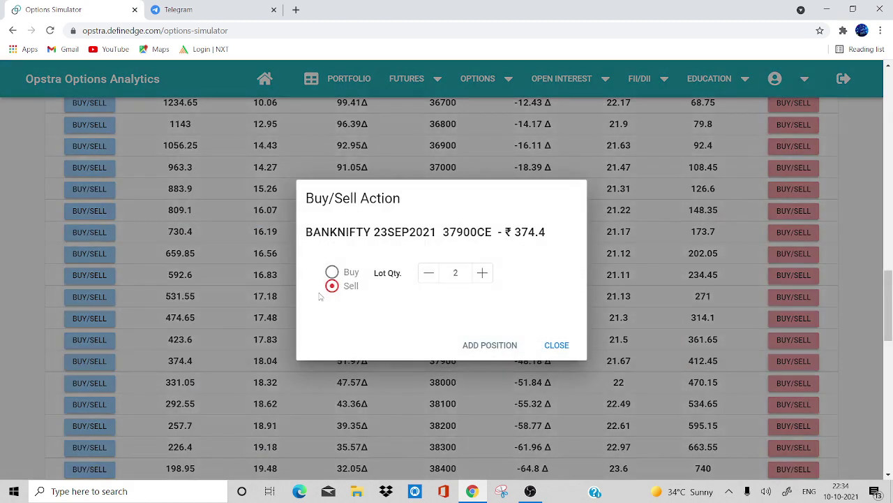
pyautogui.click(428, 273)
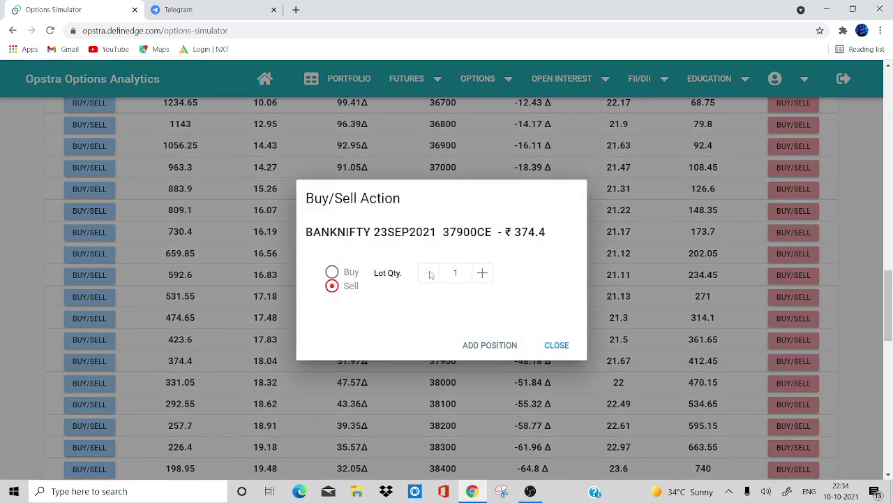
pyautogui.click(466, 343)
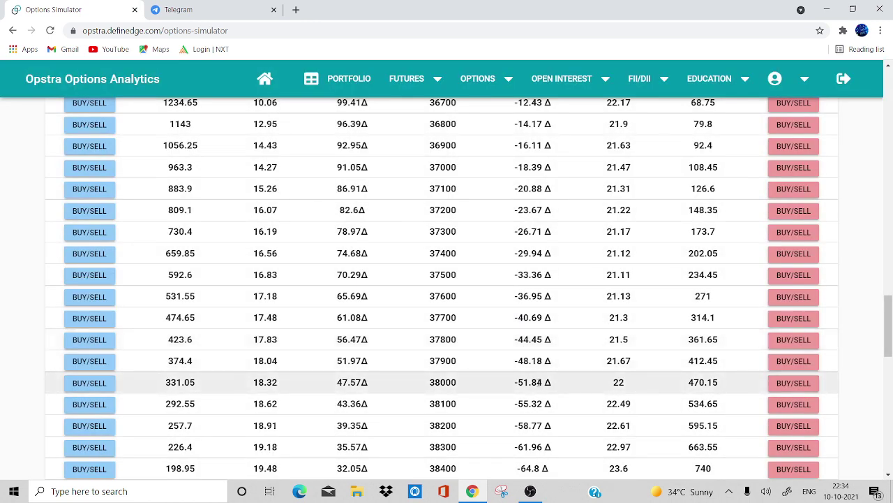
pyautogui.click(792, 363)
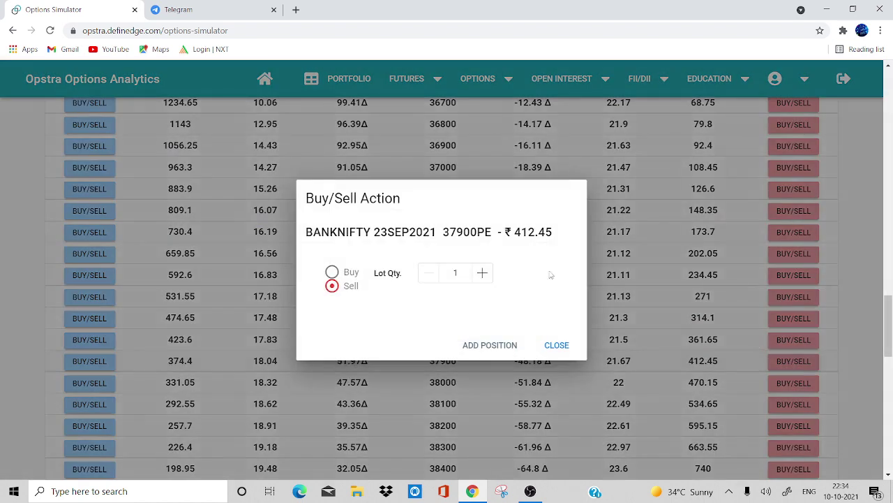
pyautogui.click(476, 346)
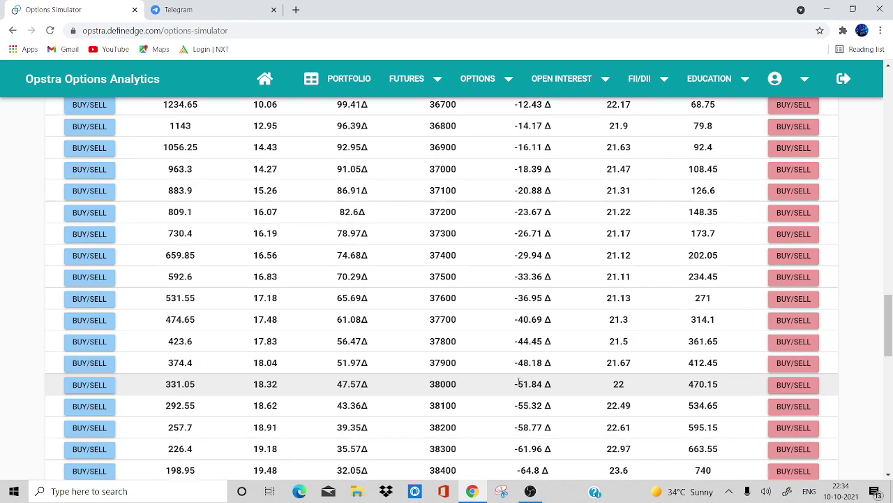
# Add a long position of one lot in the BANKNIFTY 23SEP2021 37100 put.
pyautogui.scroll(1, 519, 381)
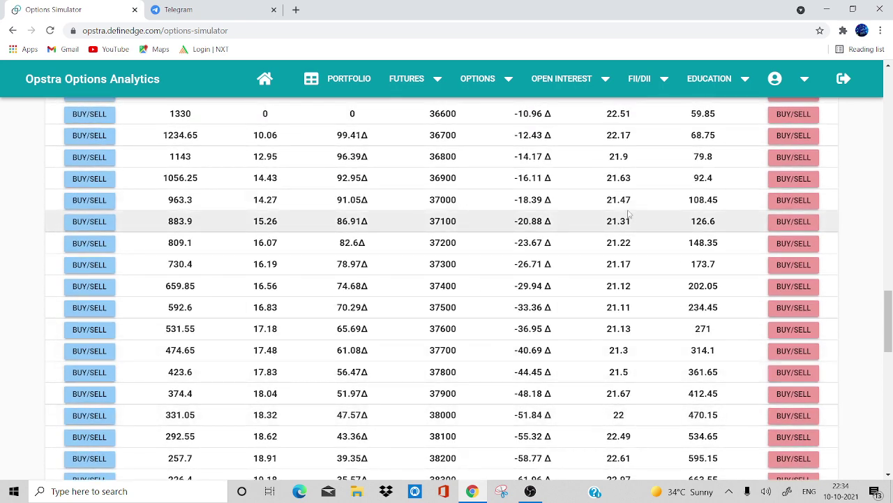
pyautogui.click(790, 221)
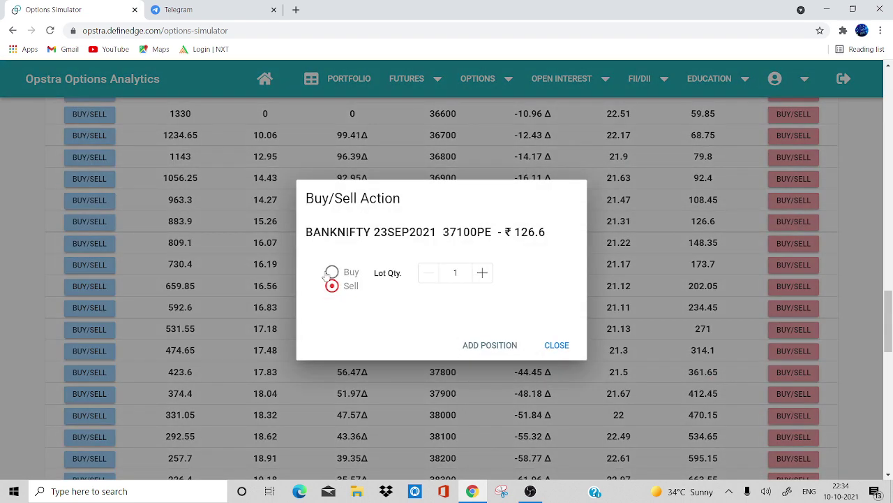
pyautogui.click(347, 272)
pyautogui.click(501, 351)
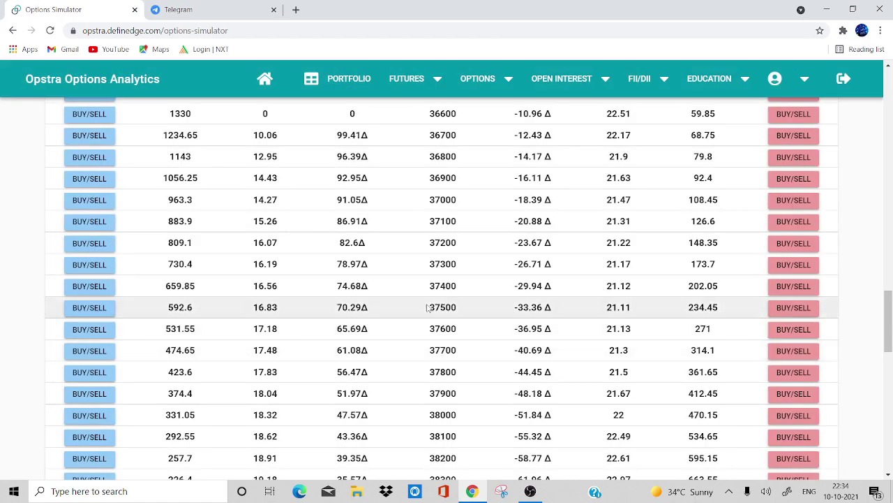
# Add a long position of one lot in the BANKNIFTY 23SEP2021 38800 call.
pyautogui.scroll(-8, 474, 328)
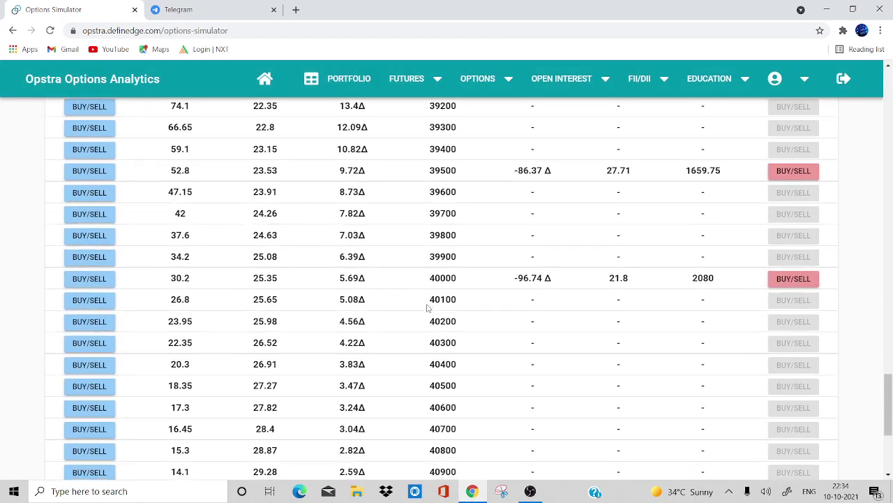
pyautogui.scroll(2, 428, 307)
pyautogui.scroll(2, 427, 307)
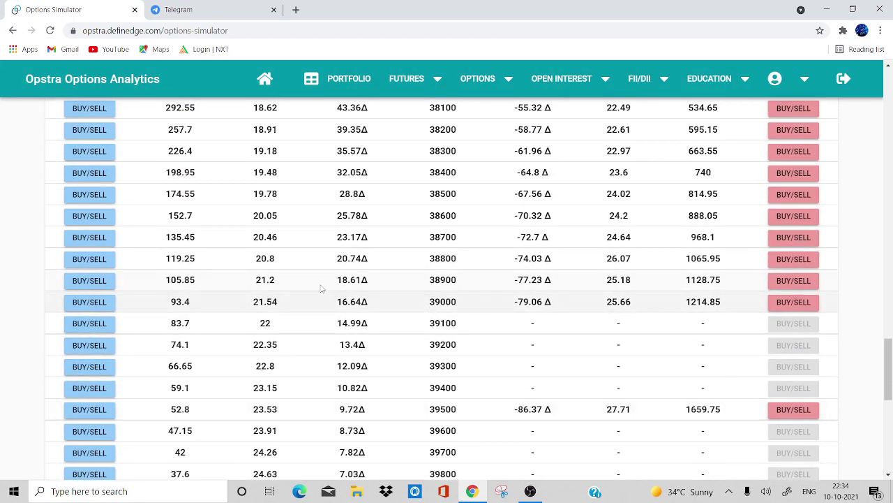
pyautogui.click(104, 259)
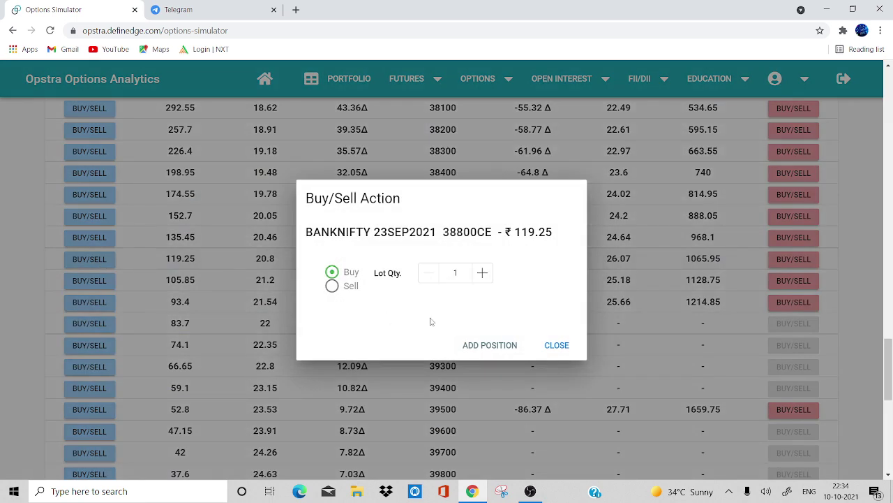
pyautogui.click(490, 345)
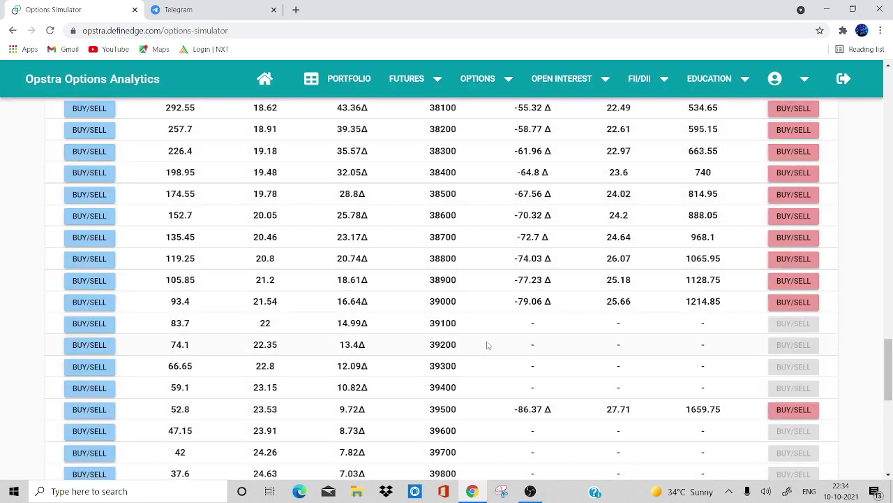
# Remove the long 37100 put from the strategy positions.
pyautogui.scroll(10, 489, 344)
pyautogui.scroll(15, 489, 345)
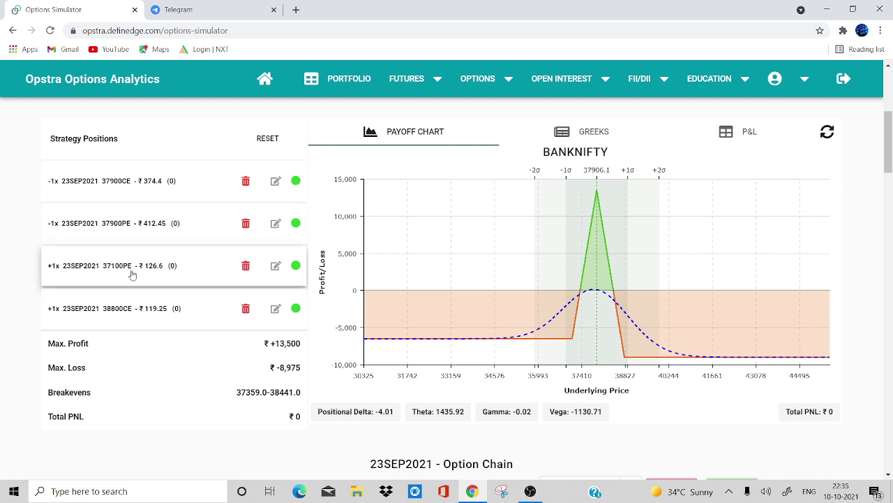
pyautogui.click(246, 268)
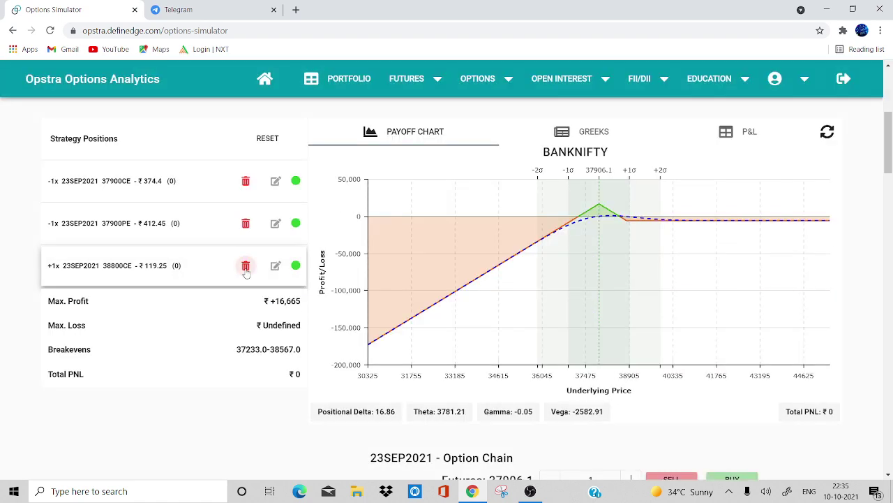
# Examine the three-leg strategy's payoff at different underlying prices and compare it with the Greeks of each position.
pyautogui.moveTo(569, 297)
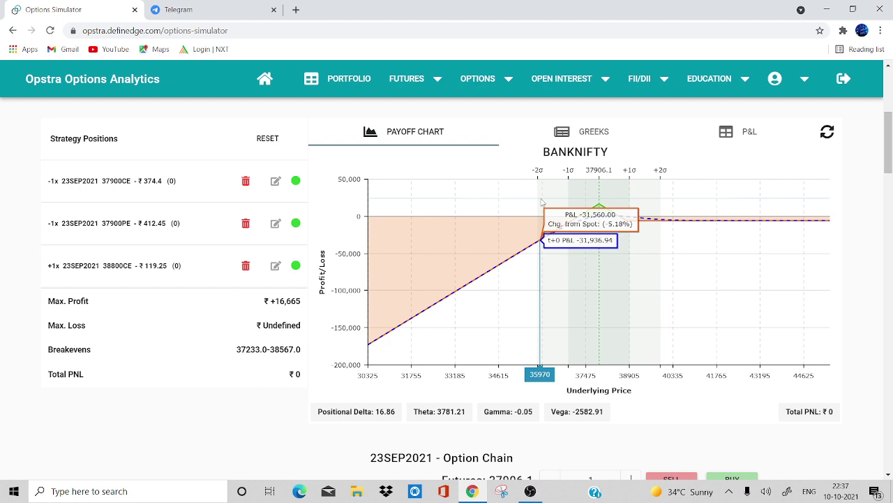
pyautogui.click(587, 142)
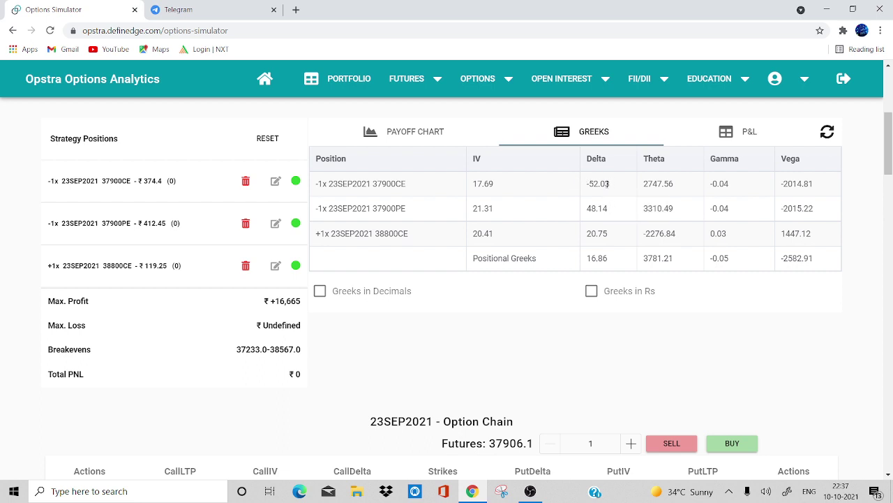
pyautogui.click(447, 137)
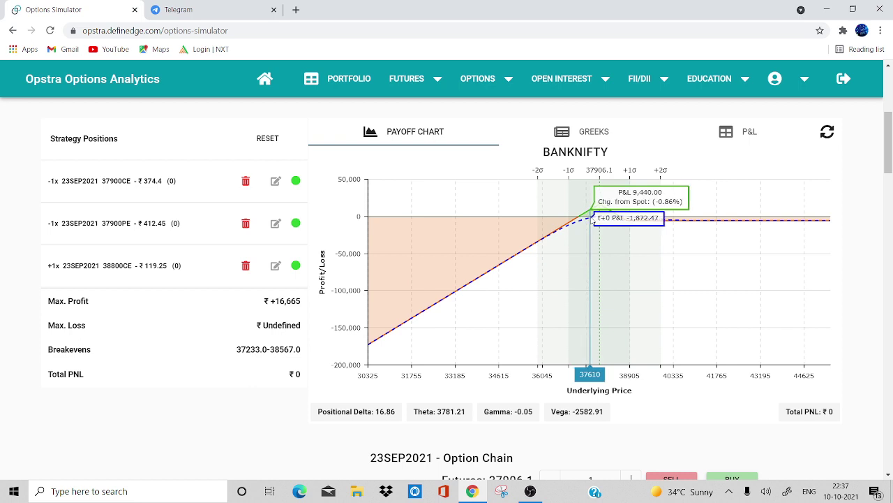
pyautogui.click(592, 133)
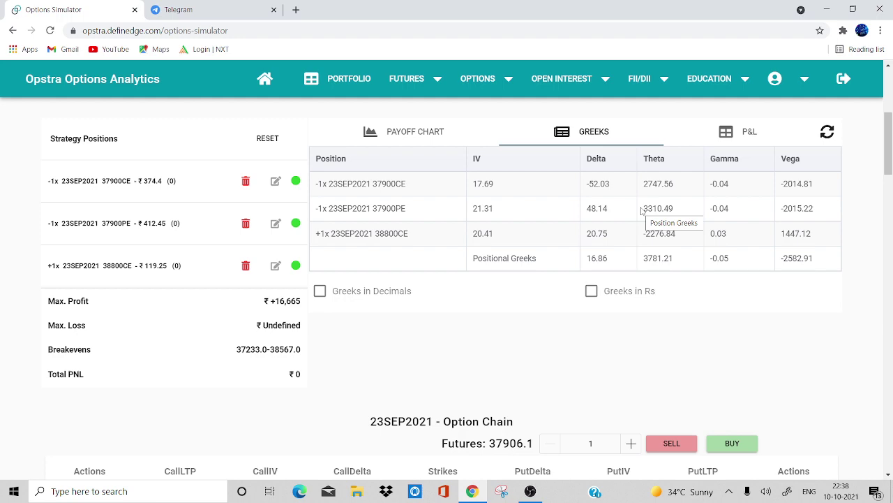
# Advance the simulation by one trading day to 20-Sep-2021 09:20.
pyautogui.scroll(1, 640, 210)
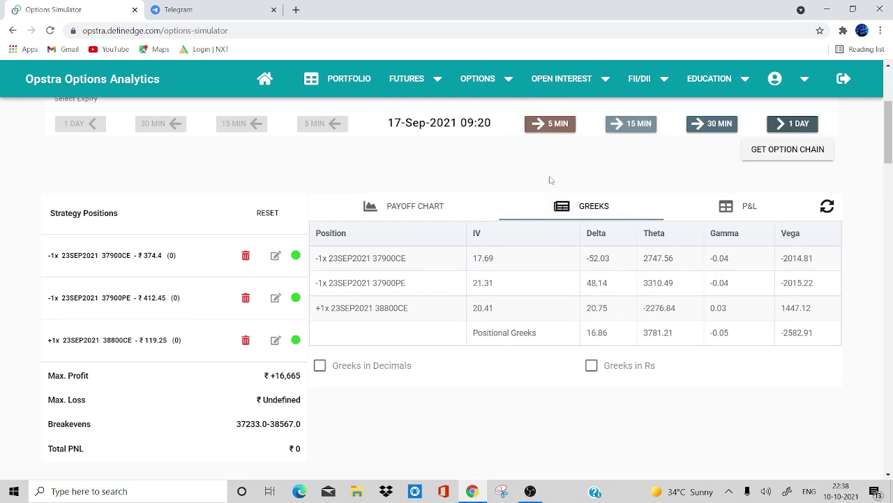
pyautogui.scroll(1, 551, 180)
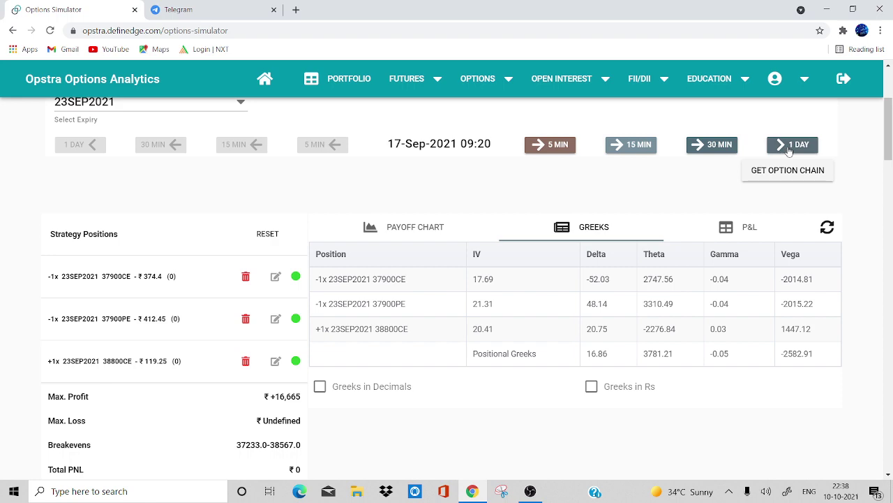
pyautogui.click(790, 147)
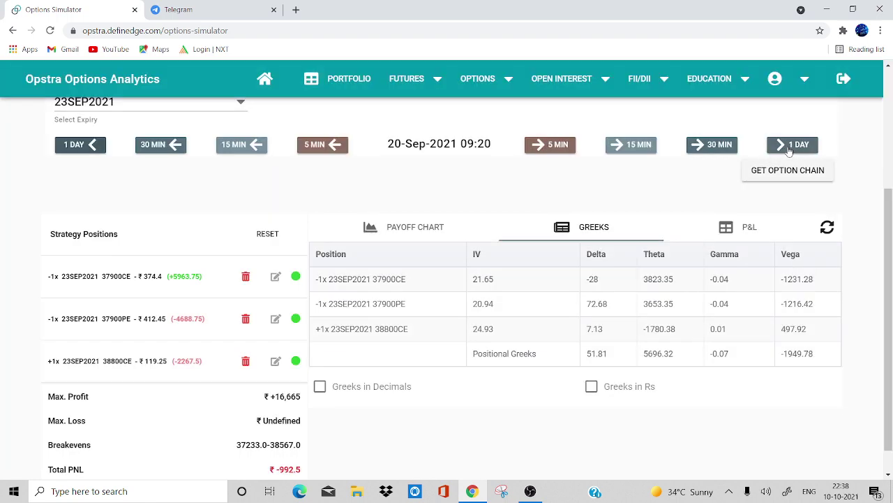
# Review the strategy's payoff chart and position Greeks for 20-Sep-2021 09:20.
pyautogui.scroll(3, 789, 150)
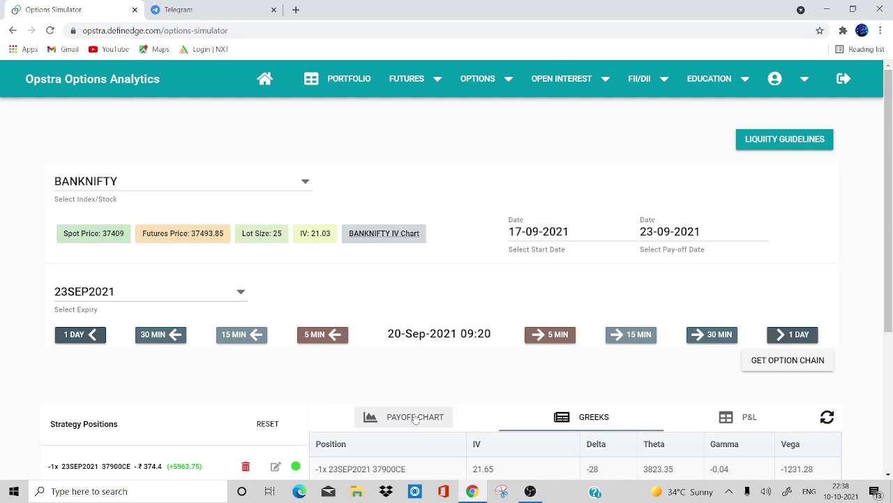
pyautogui.click(414, 416)
pyautogui.scroll(-3, 414, 418)
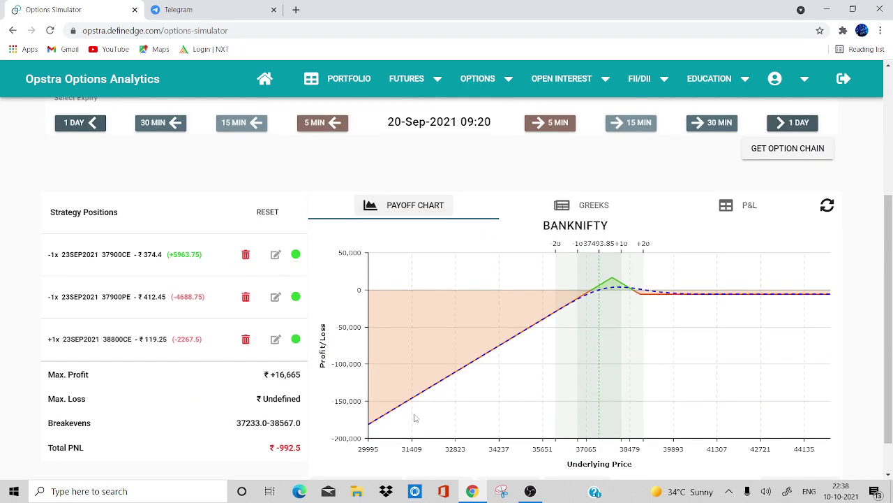
pyautogui.scroll(-1, 415, 418)
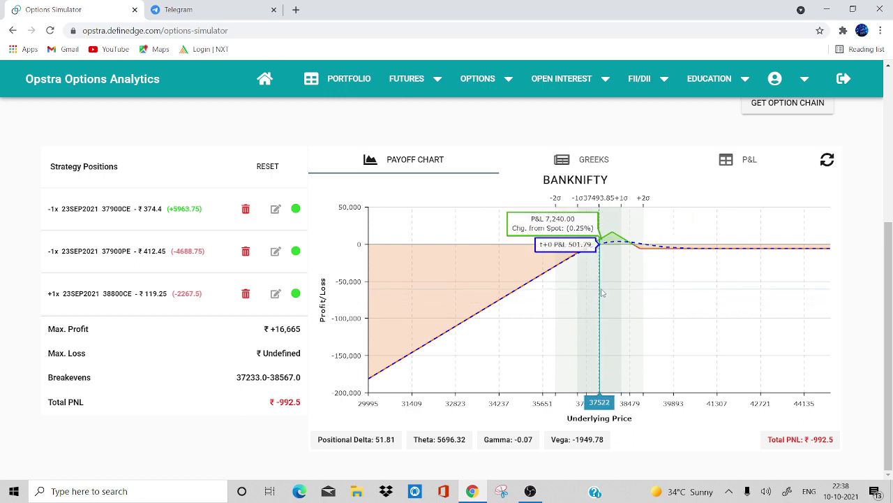
pyautogui.scroll(1, 603, 292)
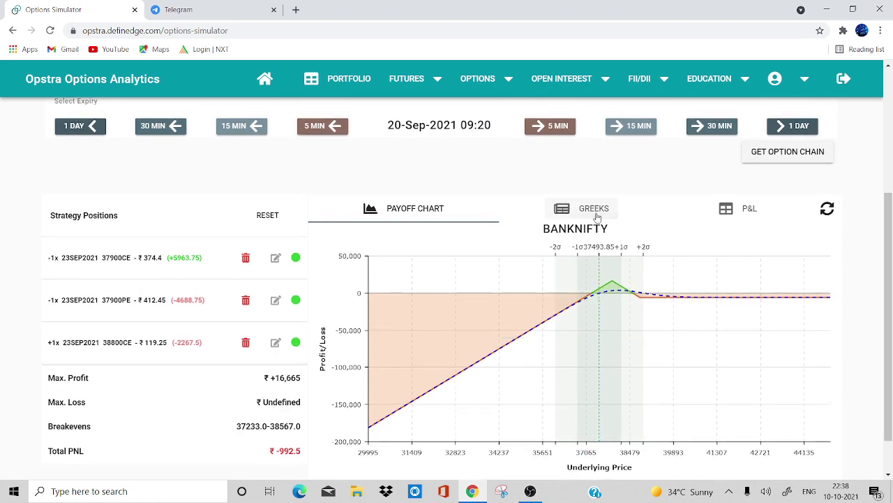
pyautogui.click(597, 215)
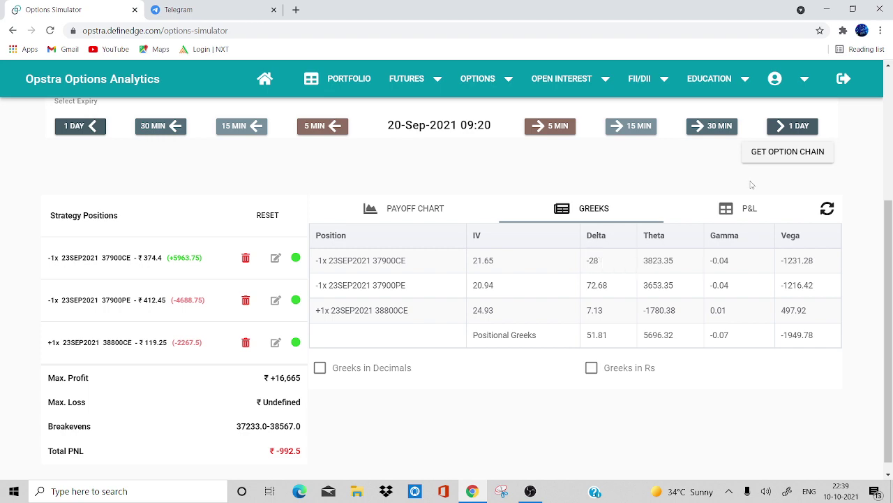
# Load the option chain for 20-Sep-2021 09:20 and add a one-lot sell position in the 23SEP2021 38100 call.
pyautogui.click(773, 162)
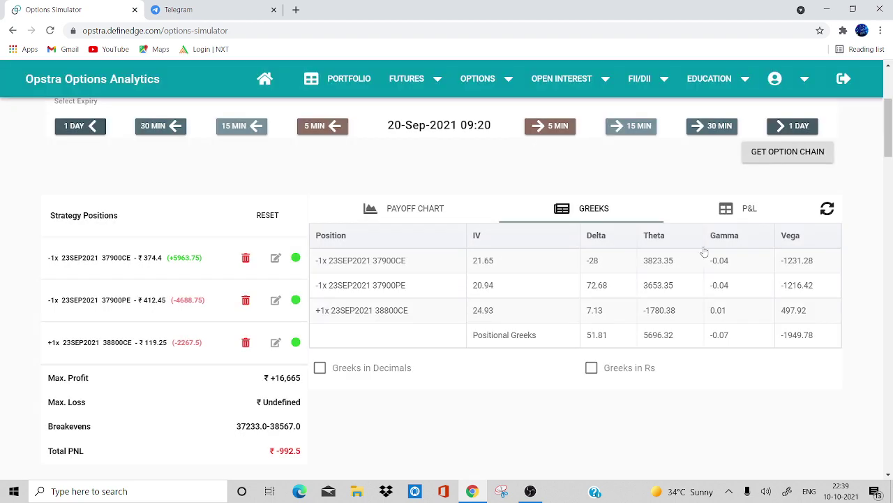
pyautogui.scroll(-5, 654, 302)
pyautogui.scroll(-12, 654, 302)
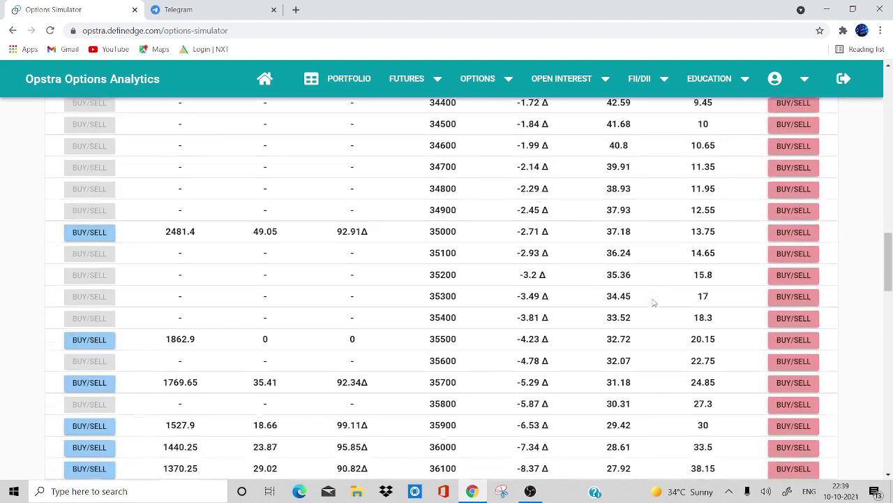
pyautogui.scroll(1, 654, 302)
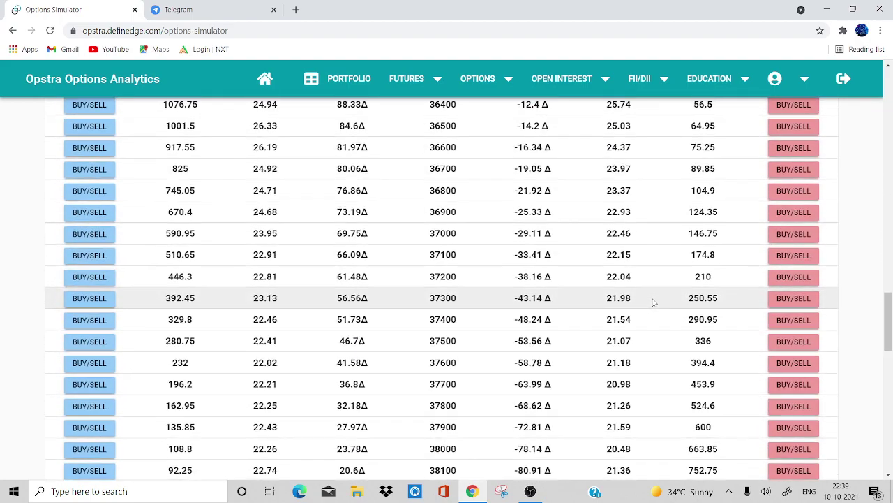
pyautogui.scroll(-3, 654, 301)
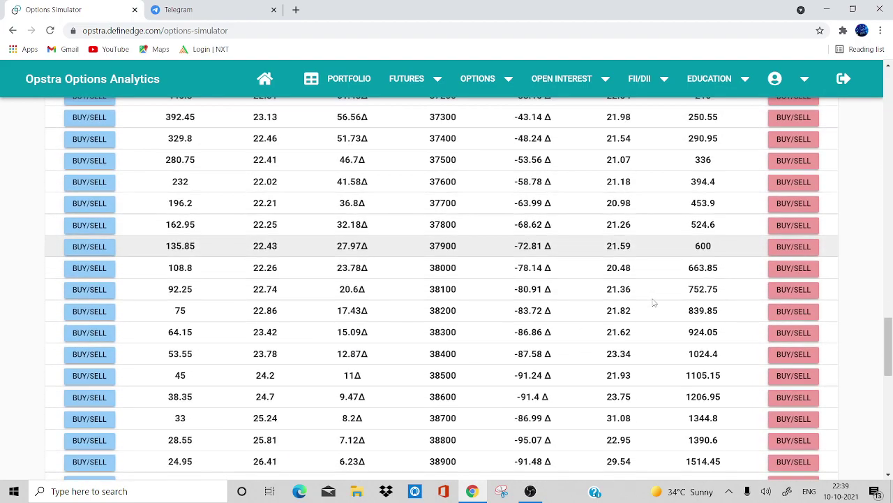
pyautogui.scroll(1, 654, 302)
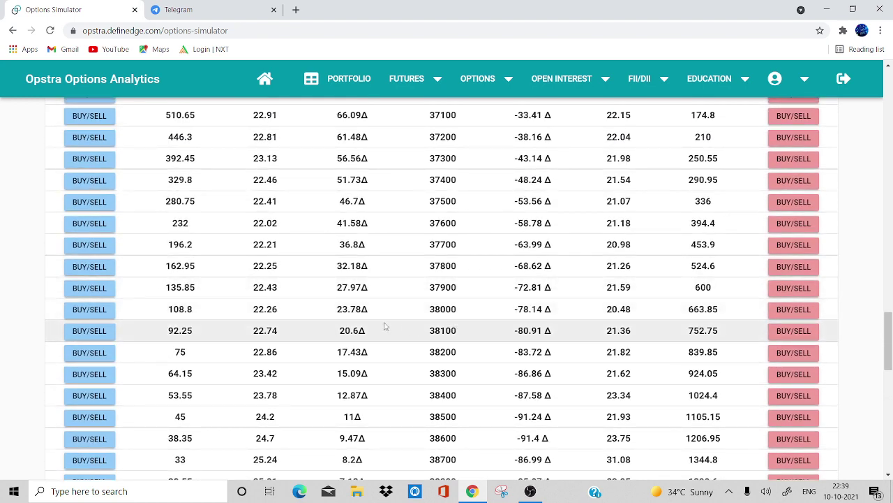
pyautogui.click(88, 331)
pyautogui.click(332, 286)
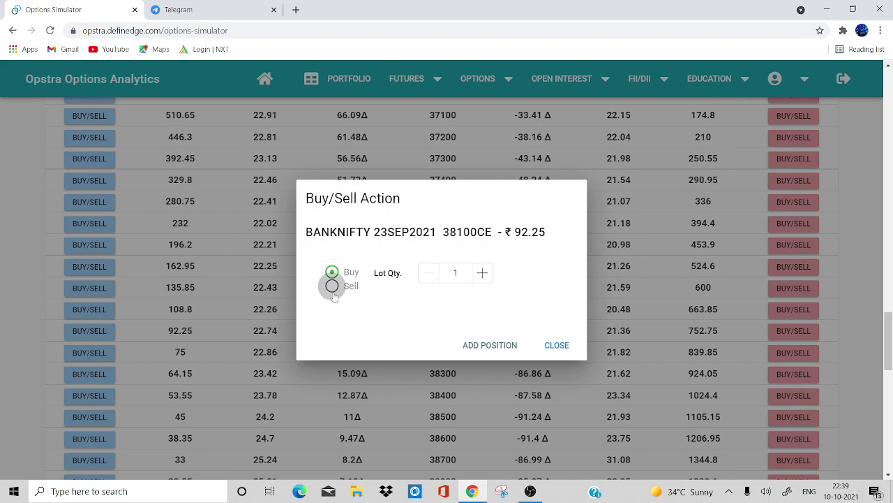
pyautogui.click(477, 347)
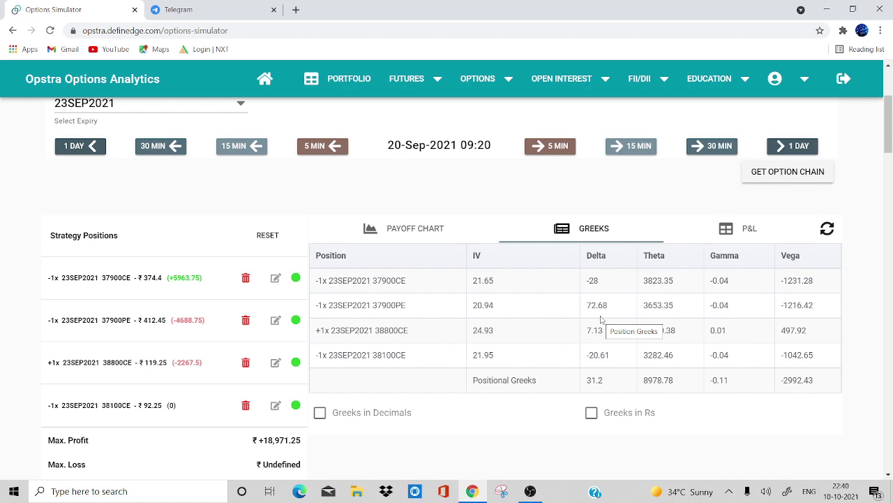
# Advance the simulation in 30-minute steps to 20-Sep-2021 10:50 and check the position Greeks.
pyautogui.scroll(1, 601, 319)
pyautogui.scroll(1, 639, 219)
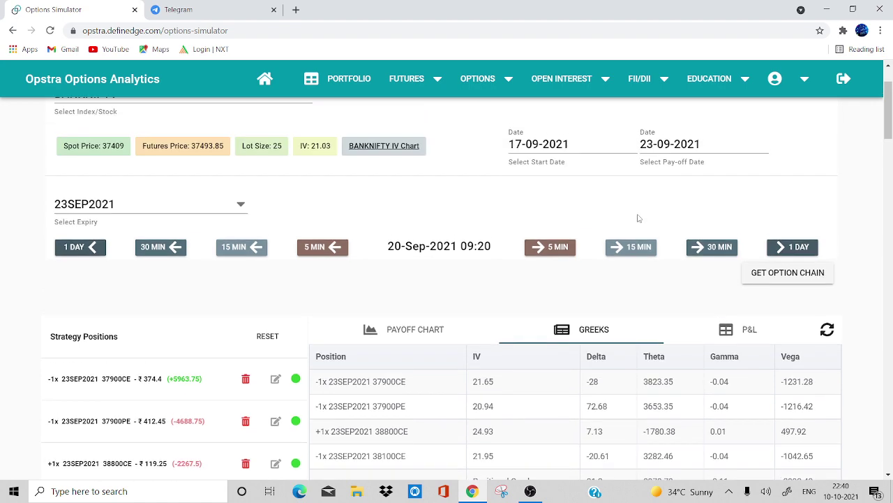
pyautogui.click(720, 261)
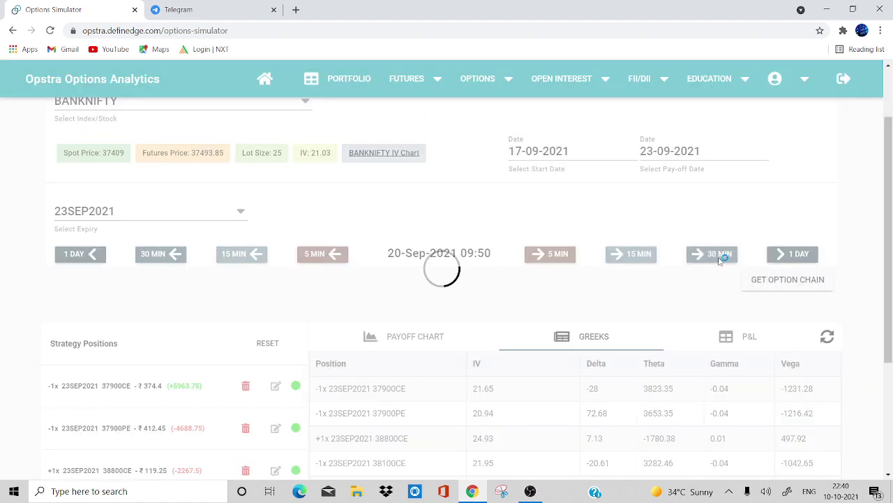
pyautogui.click(720, 261)
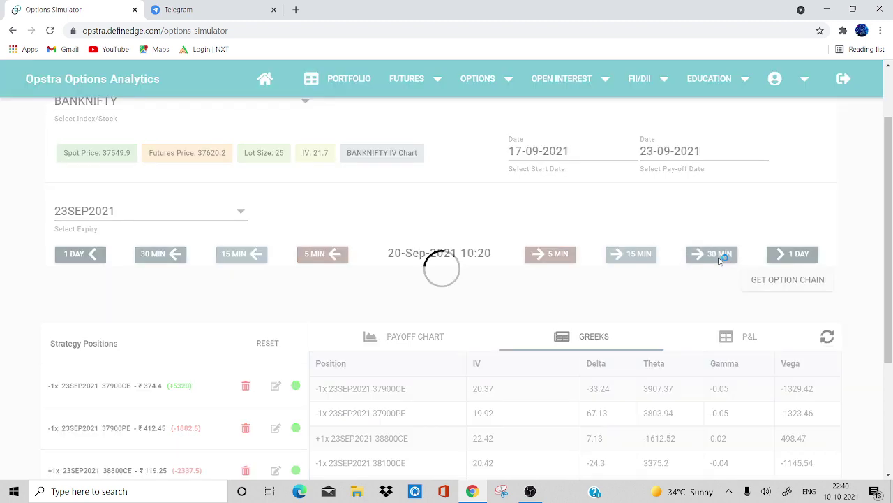
pyautogui.click(719, 254)
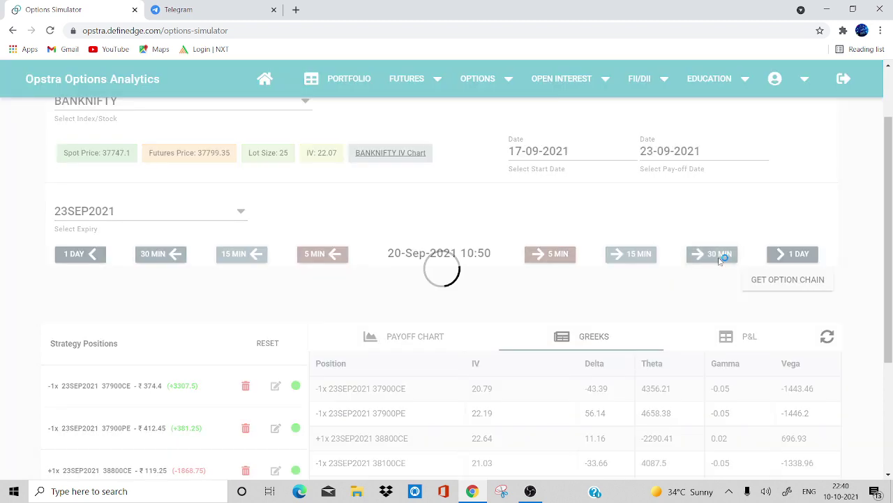
pyautogui.scroll(-2, 720, 261)
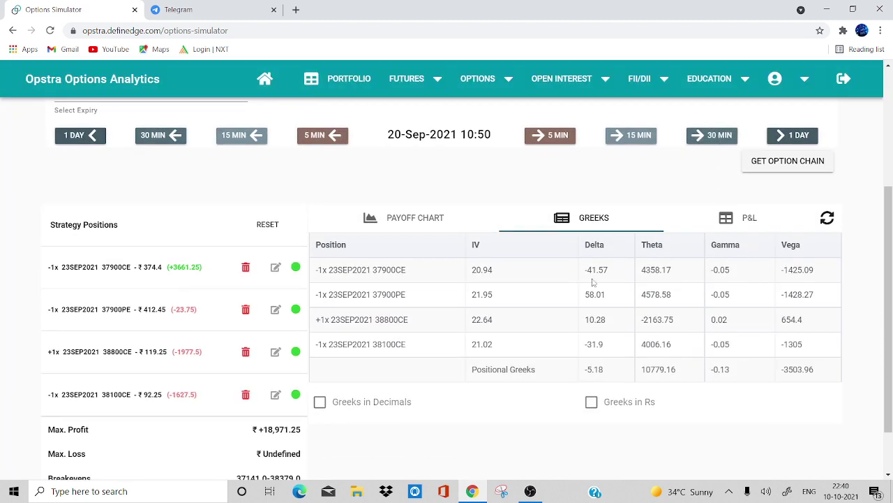
# Advance the simulation in 30-minute steps to 20-Sep-2021 12:20 and view the strategy's payoff chart and total P&L.
pyautogui.scroll(2, 592, 337)
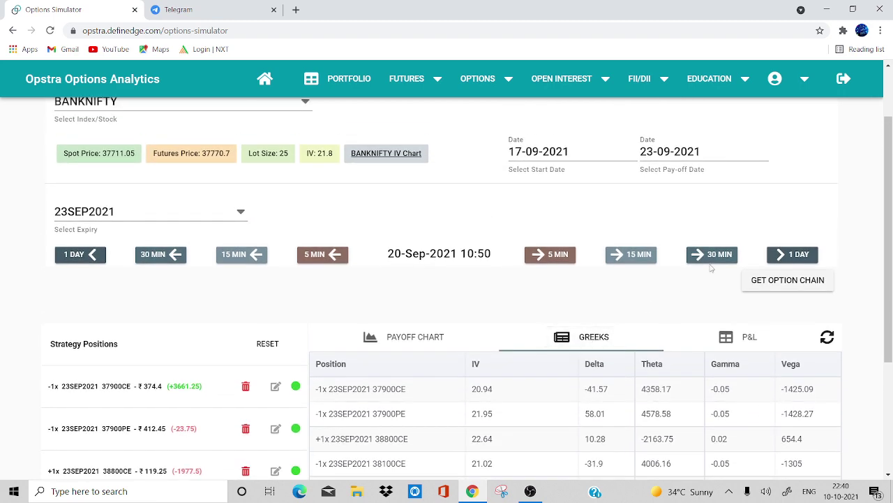
pyautogui.click(711, 261)
pyautogui.click(711, 263)
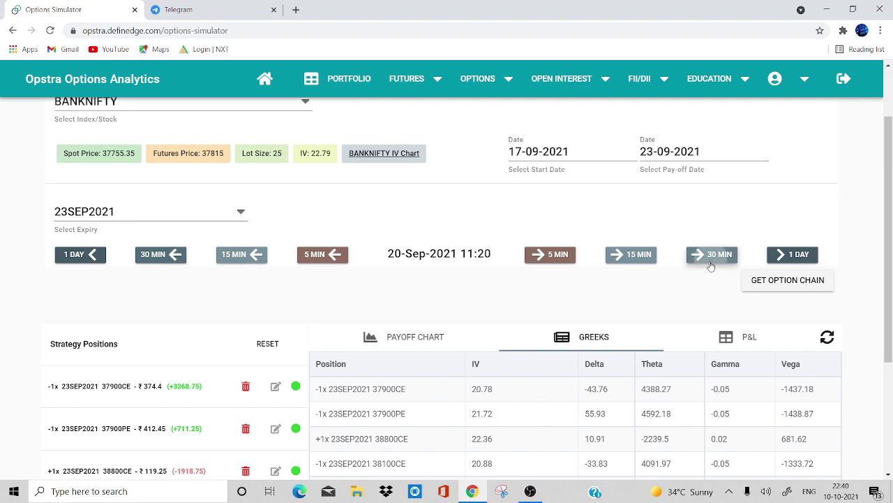
pyautogui.click(712, 260)
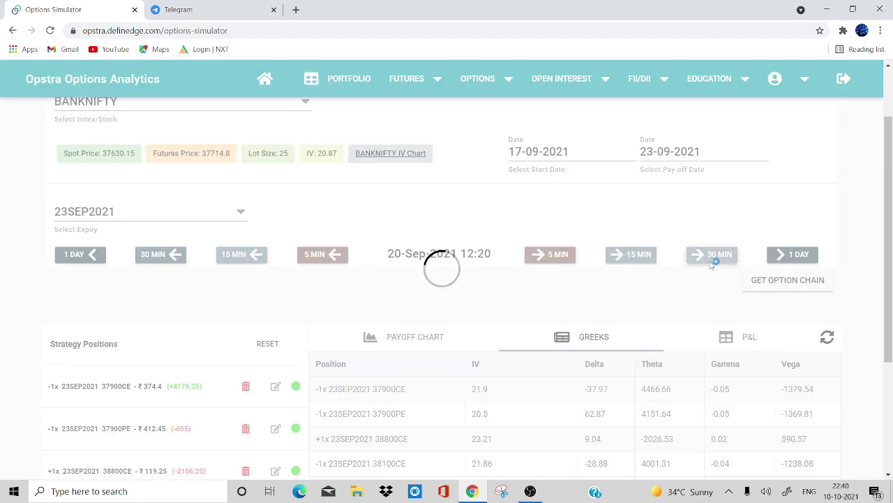
pyautogui.click(407, 340)
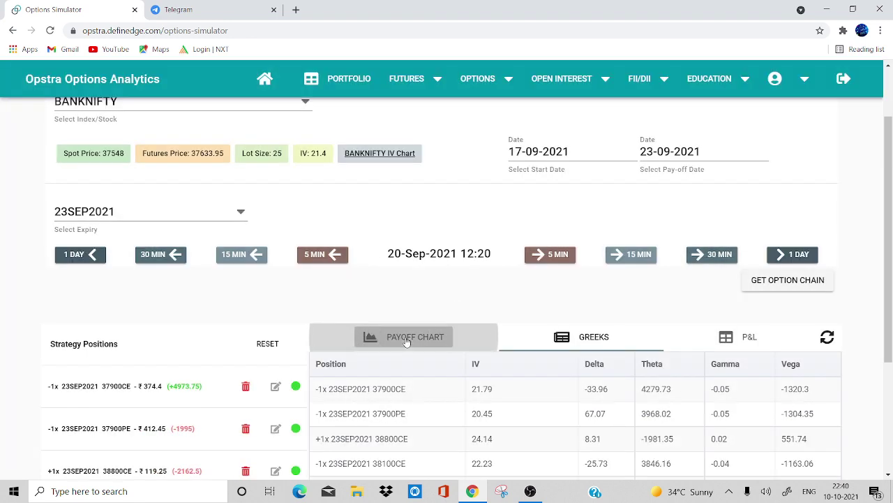
pyautogui.scroll(-1, 461, 397)
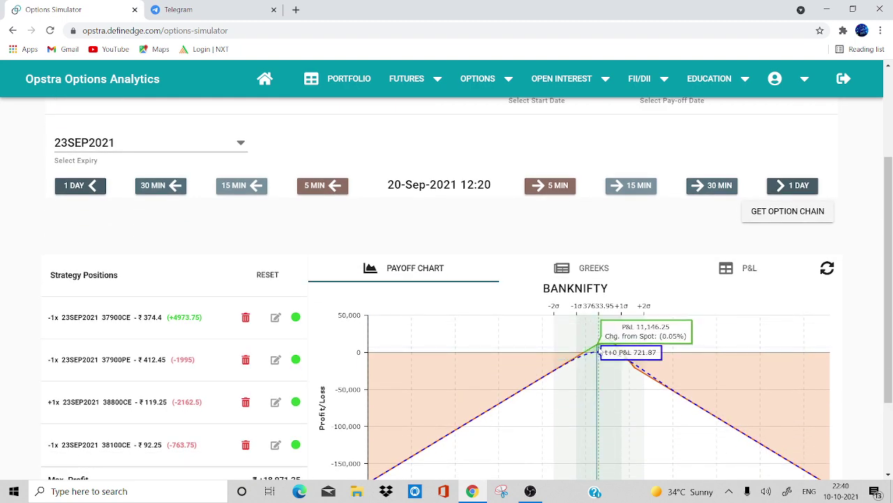
pyautogui.scroll(-2, 601, 351)
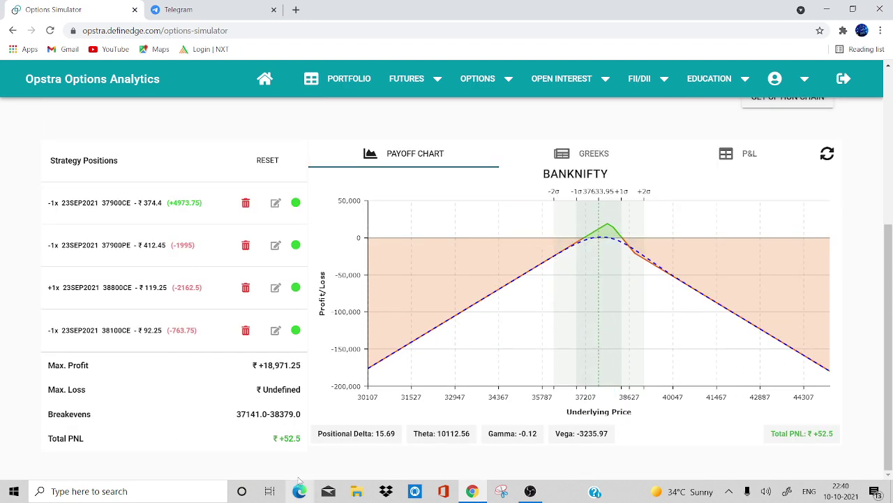
# Advance the simulation in 30-minute steps to 20-Sep-2021 14:50.
pyautogui.scroll(3, 311, 443)
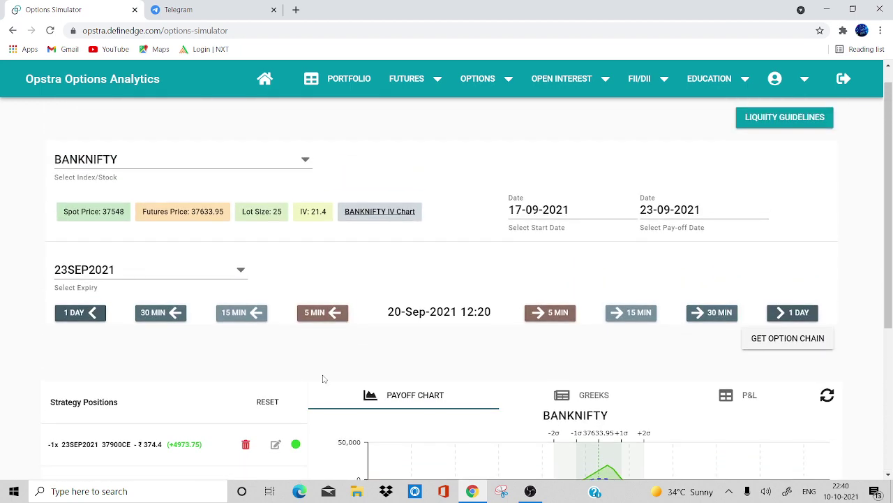
pyautogui.click(707, 317)
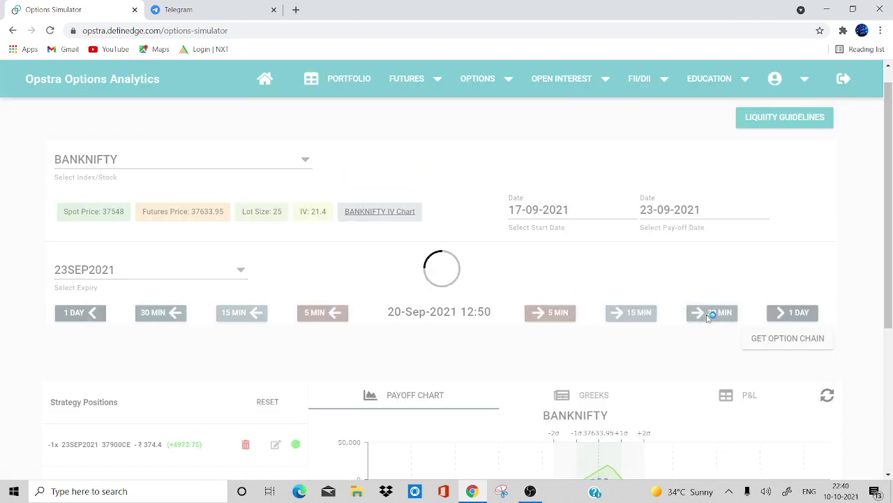
pyautogui.click(707, 318)
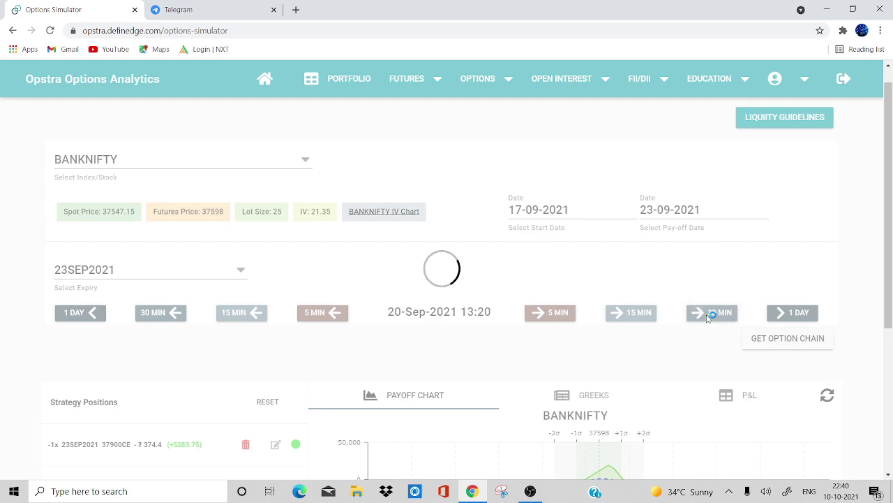
pyautogui.scroll(-2, 707, 319)
pyautogui.click(703, 216)
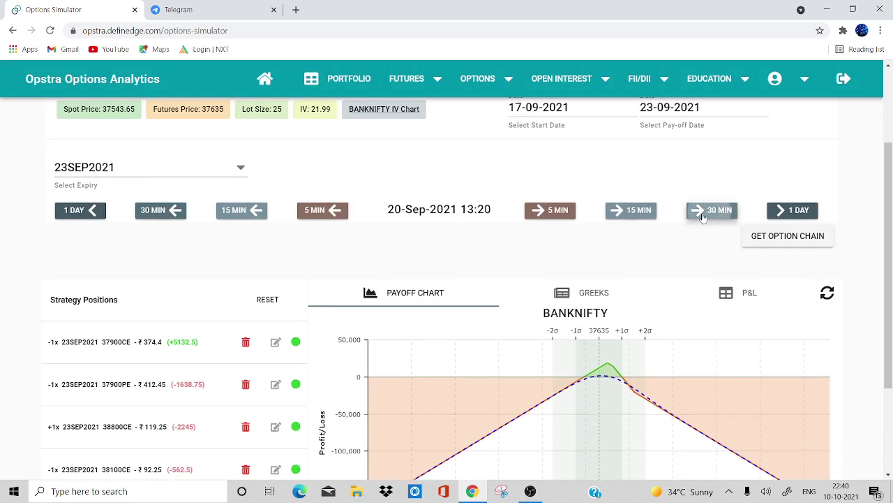
pyautogui.click(703, 216)
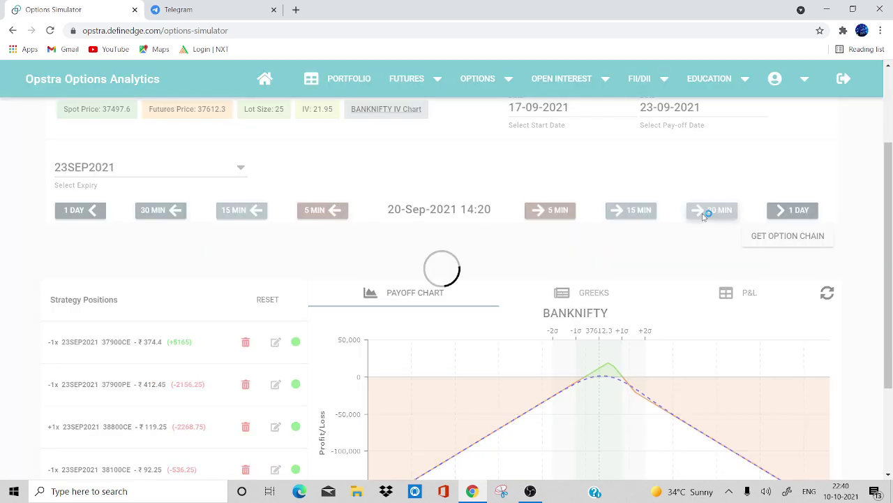
pyautogui.click(703, 216)
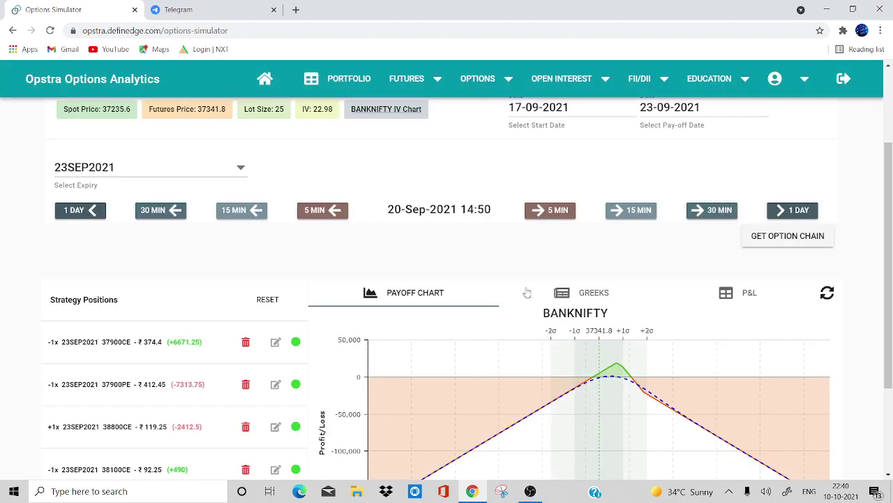
# Review the Greeks and P&L of each position at 20-Sep-2021 14:50.
pyautogui.scroll(1, 527, 291)
pyautogui.scroll(-1, 559, 307)
pyautogui.click(594, 340)
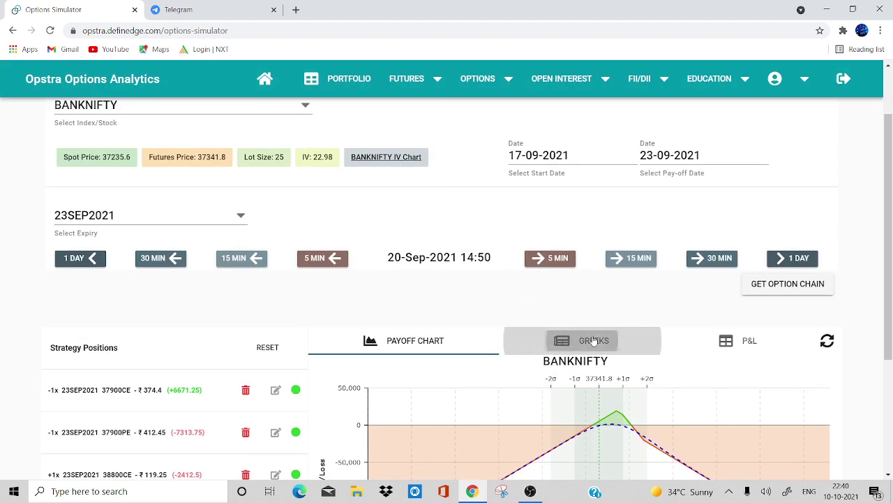
pyautogui.scroll(-1, 594, 340)
pyautogui.scroll(-1, 593, 339)
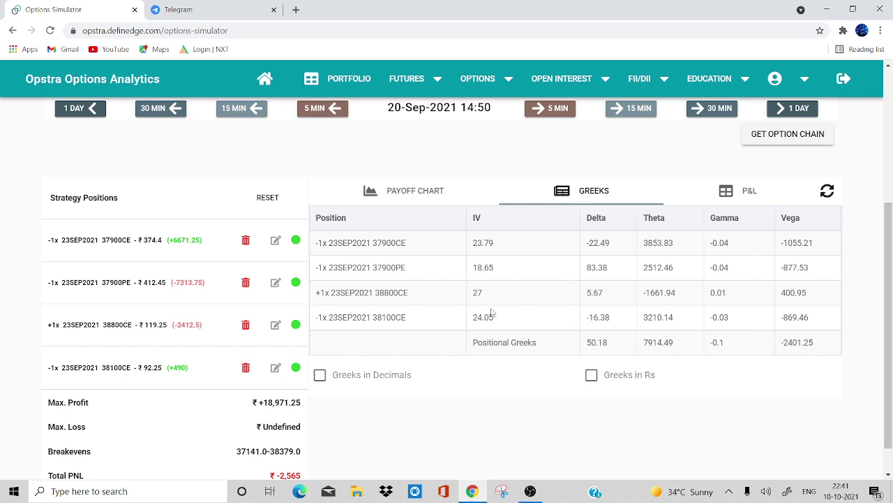
pyautogui.click(743, 190)
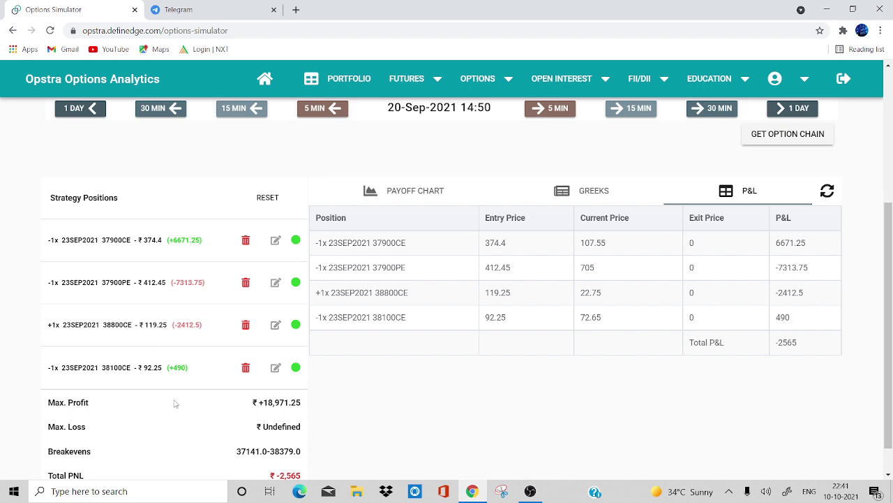
# Close the short 38100 call position by setting its exit price to 72.
pyautogui.click(276, 374)
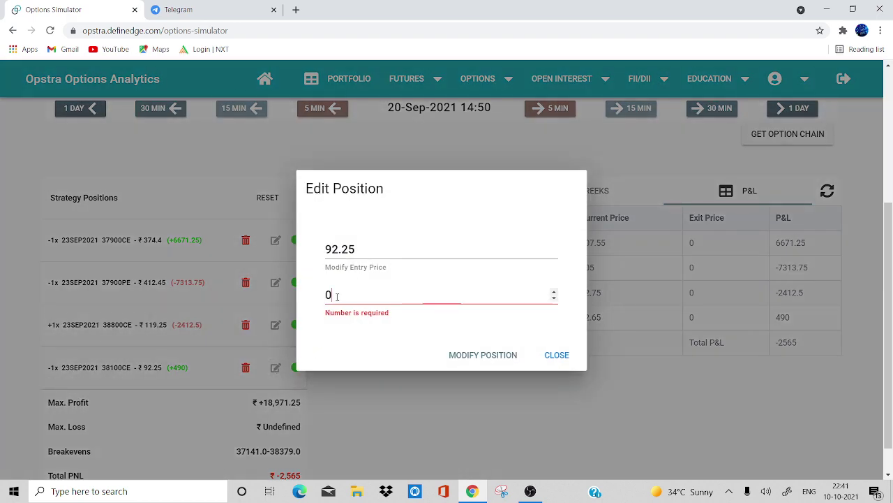
pyautogui.write('72')
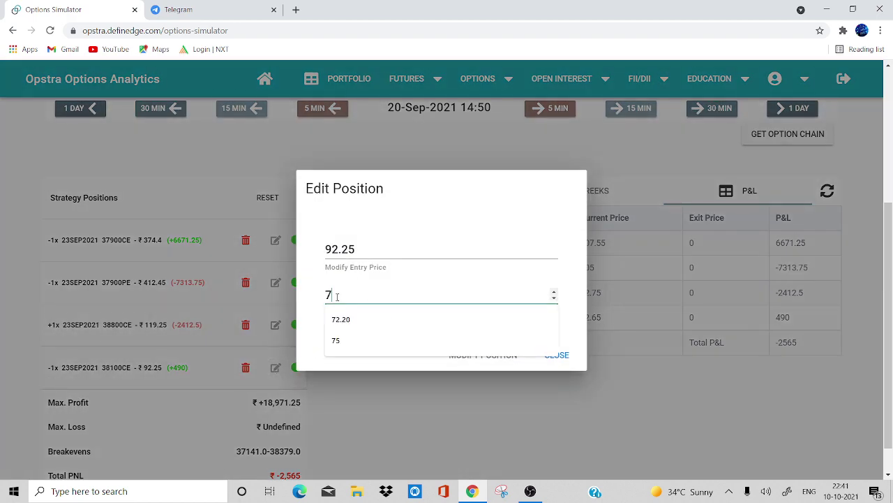
pyautogui.click(461, 356)
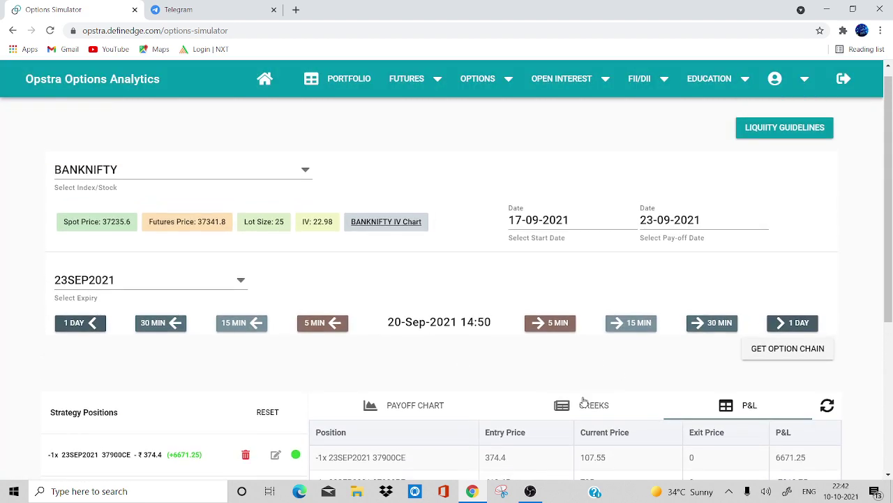
# Compare the Greeks and P&L of the strategy with the short 38100 call exited.
pyautogui.click(583, 401)
pyautogui.scroll(-2, 544, 473)
pyautogui.scroll(-1, 544, 473)
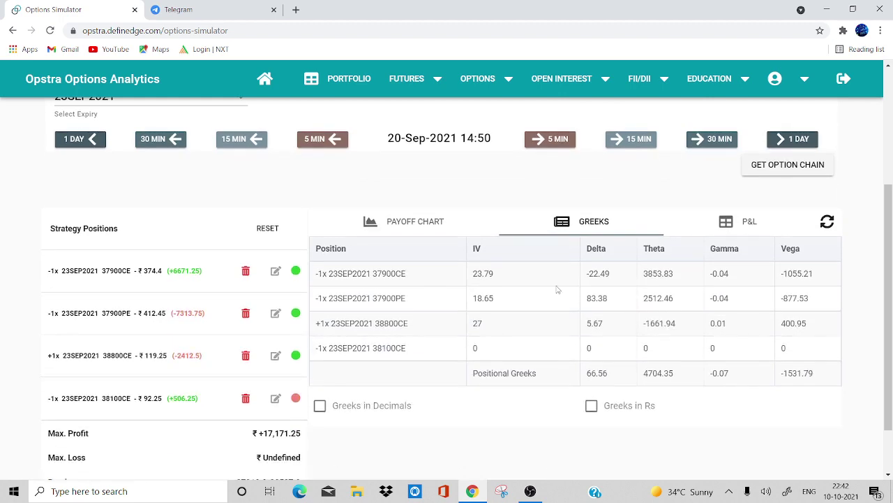
pyautogui.click(684, 235)
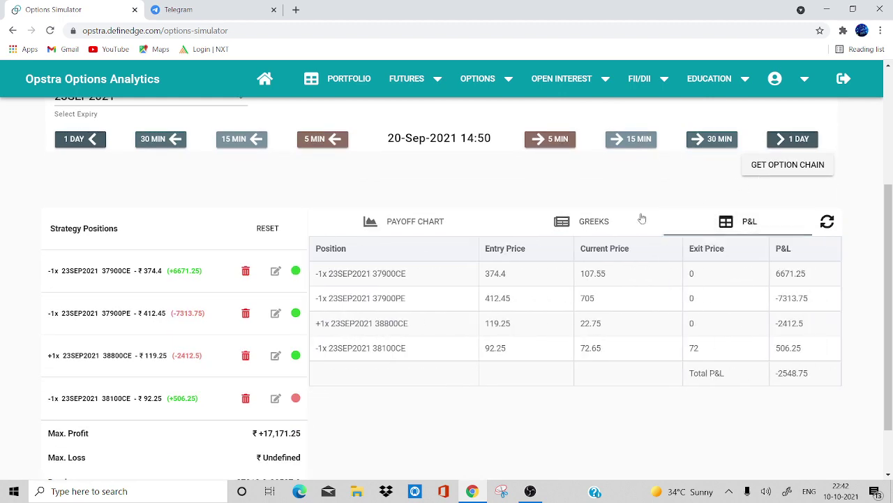
pyautogui.click(559, 230)
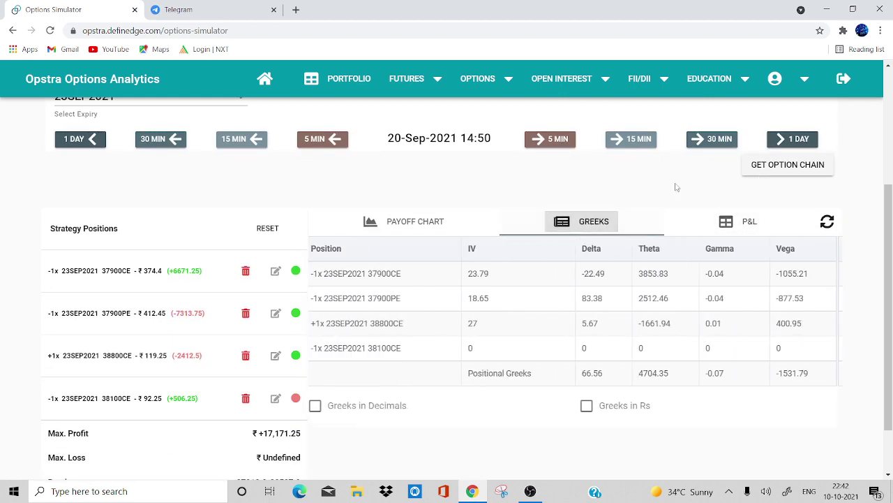
# Sell one lot of the 23SEP2021 37700 call at 157.1 from the 20-Sep-2021 14:50 option chain.
pyautogui.click(813, 168)
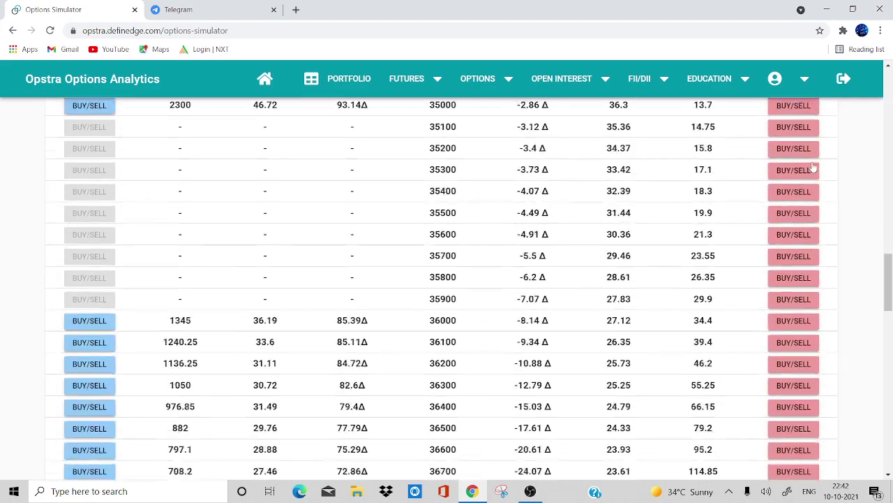
pyautogui.scroll(-4, 817, 174)
pyautogui.scroll(1, 817, 174)
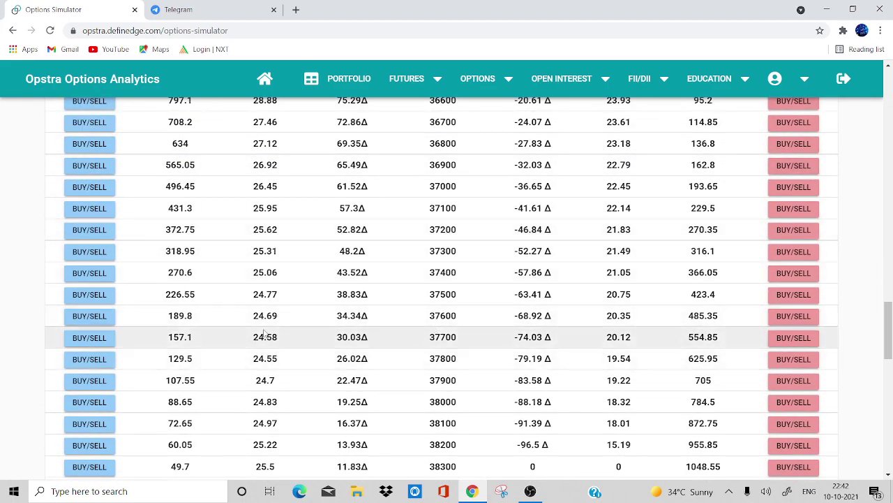
pyautogui.click(99, 345)
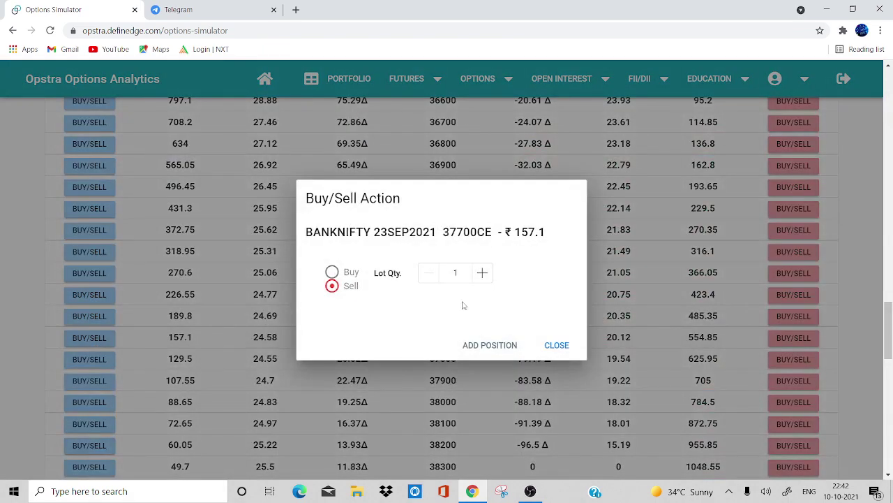
pyautogui.click(490, 345)
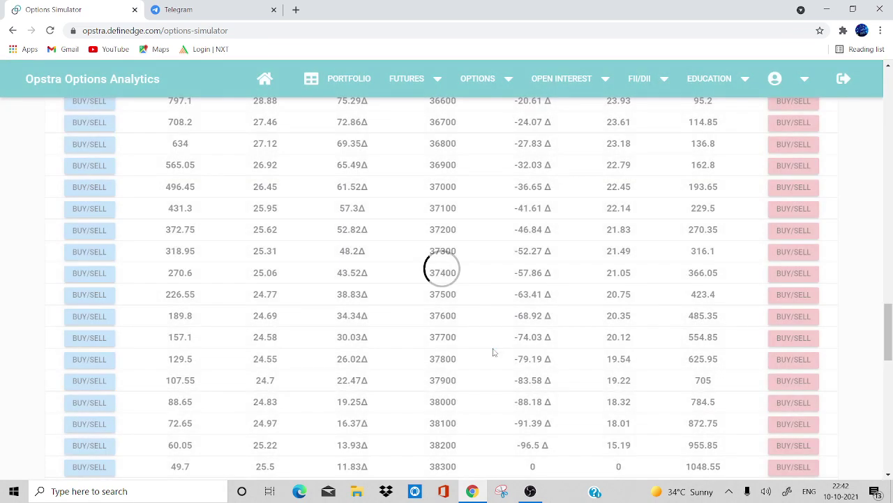
pyautogui.scroll(20, 492, 352)
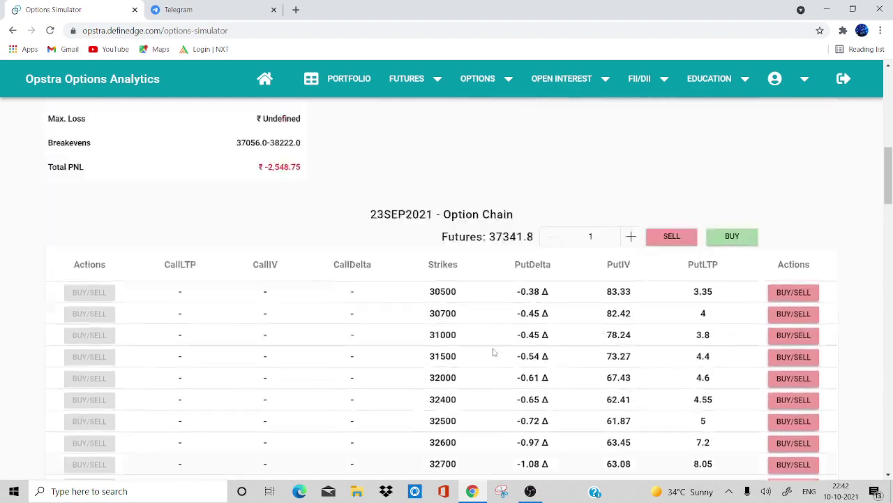
pyautogui.scroll(2, 493, 351)
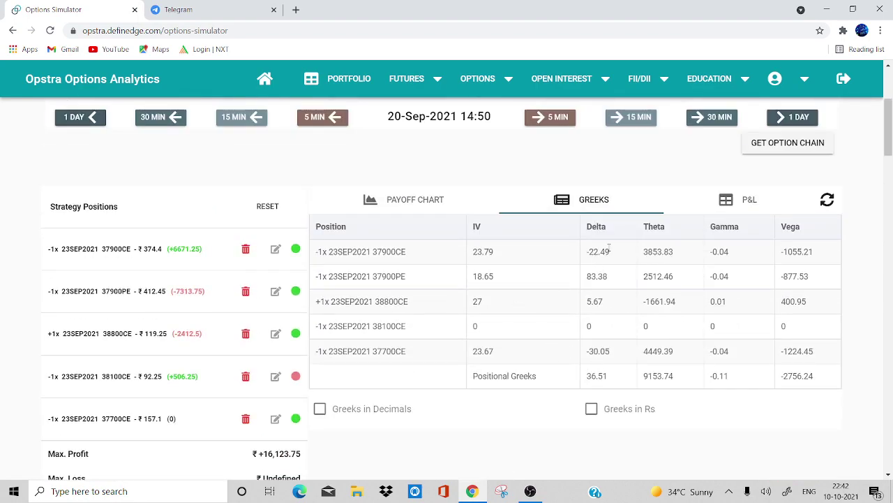
# Display the strategy's payoff chart and advance the simulation in 30-minute steps to 21-Sep-2021 09:35.
pyautogui.scroll(1, 606, 252)
pyautogui.scroll(1, 607, 251)
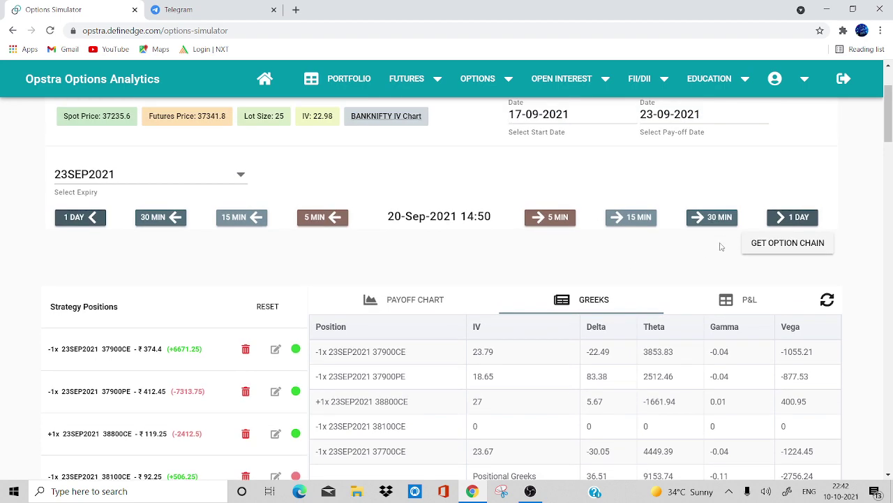
pyautogui.click(417, 313)
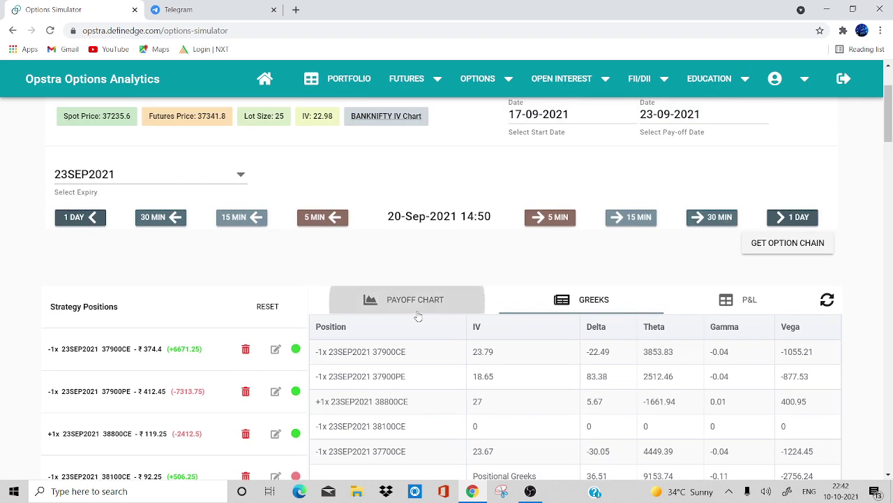
pyautogui.scroll(-1, 418, 317)
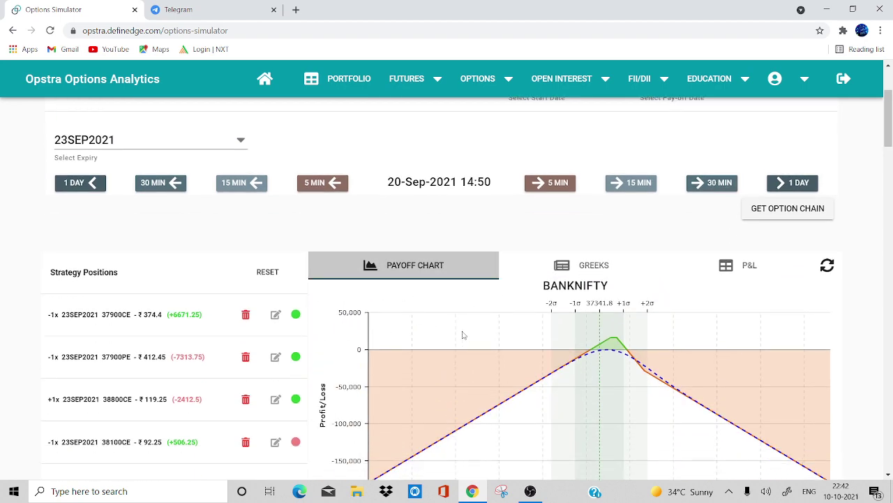
pyautogui.scroll(1, 462, 335)
pyautogui.click(706, 249)
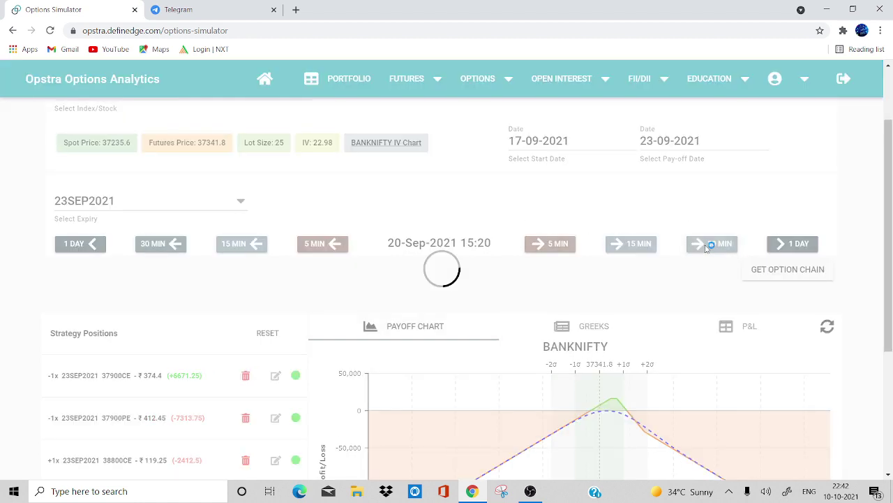
pyautogui.click(706, 249)
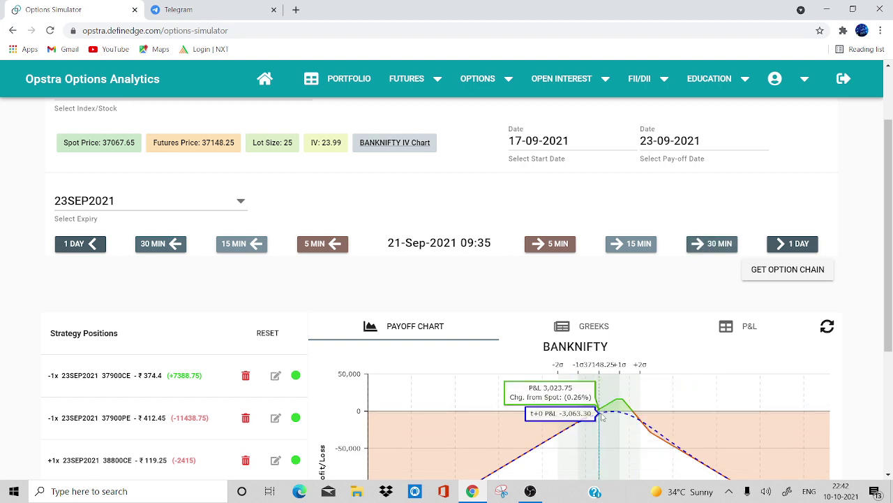
pyautogui.scroll(-1, 602, 417)
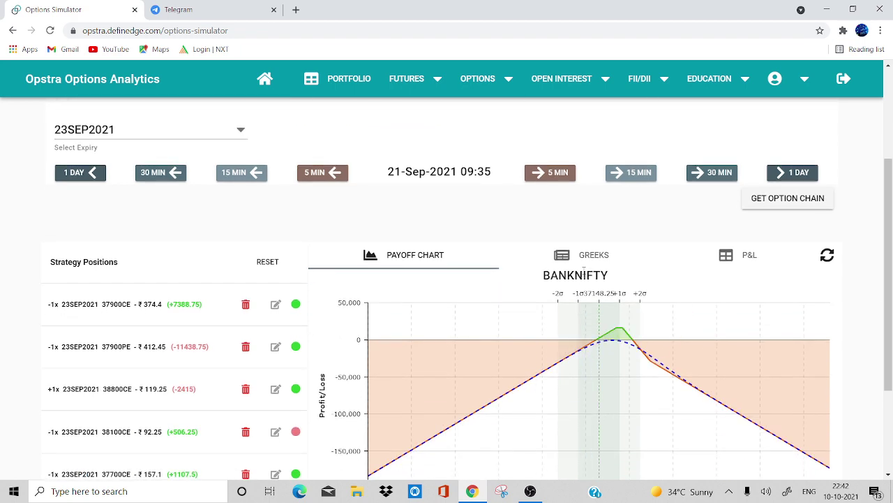
# Check the position Greeks at 21-Sep-2021 09:35 and sell one lot of the 23SEP2021 38200 call at 47.5.
pyautogui.click(583, 255)
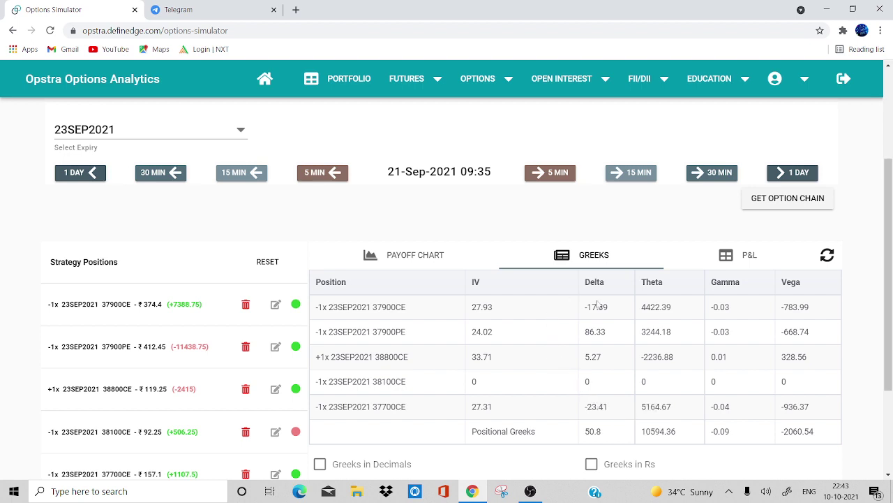
pyautogui.click(783, 202)
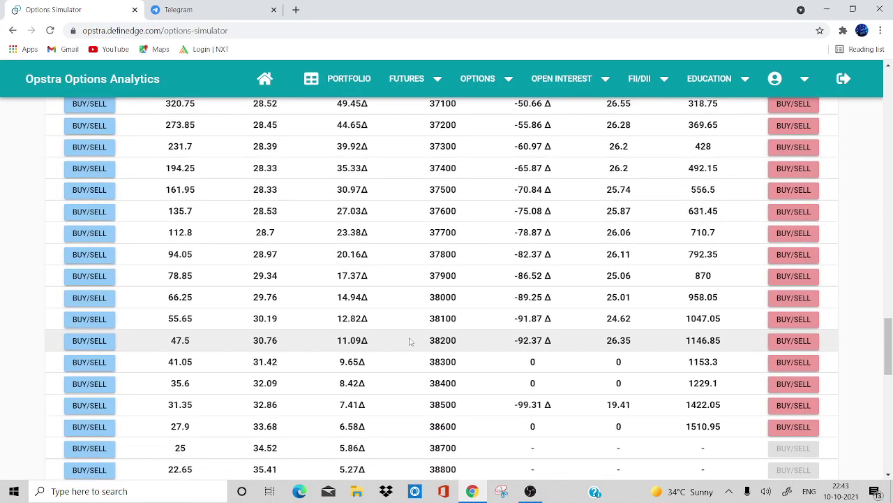
pyautogui.click(80, 344)
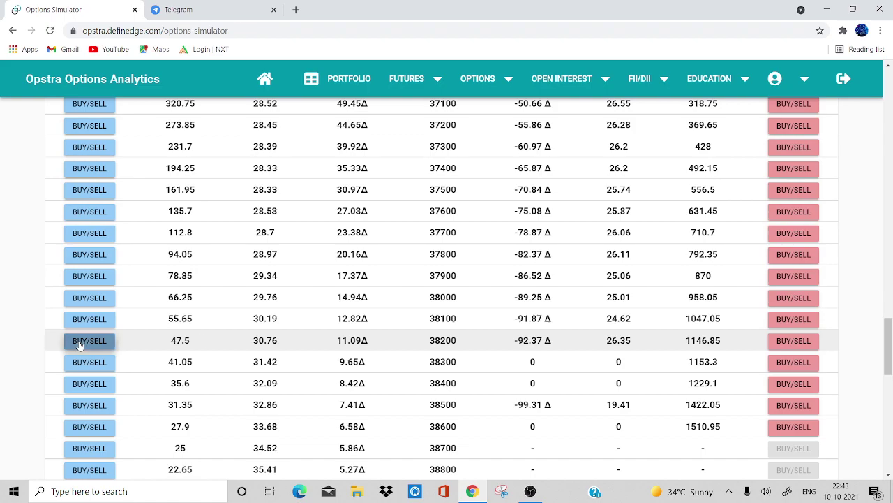
pyautogui.click(489, 344)
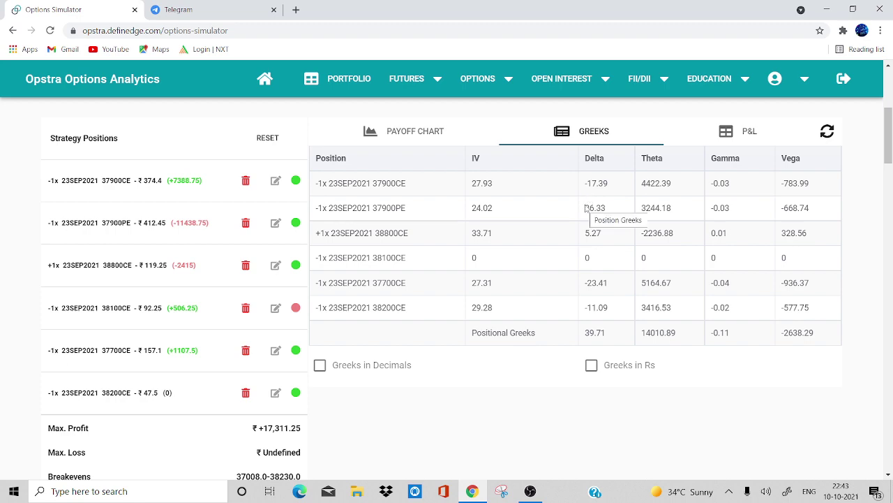
# Advance the simulation 30 minutes to 21-Sep-2021 10:05 with the payoff chart displayed, and check the total P&L.
pyautogui.scroll(1, 594, 210)
pyautogui.scroll(2, 597, 211)
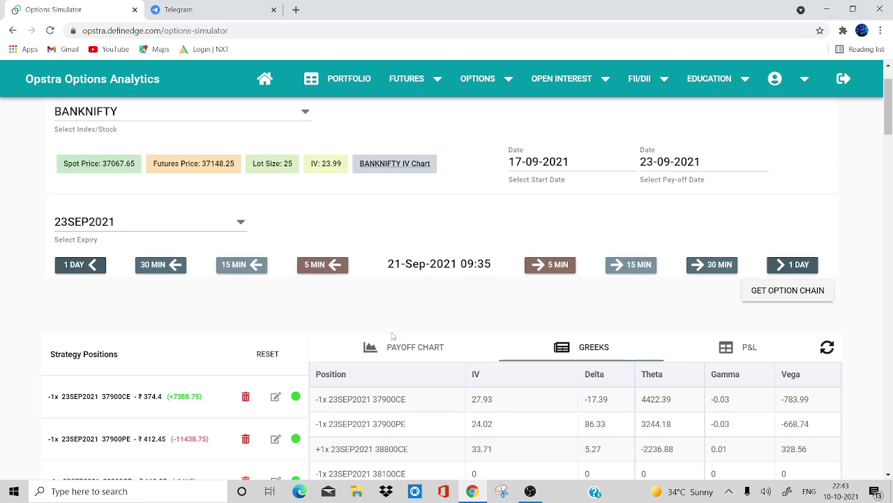
pyautogui.click(391, 343)
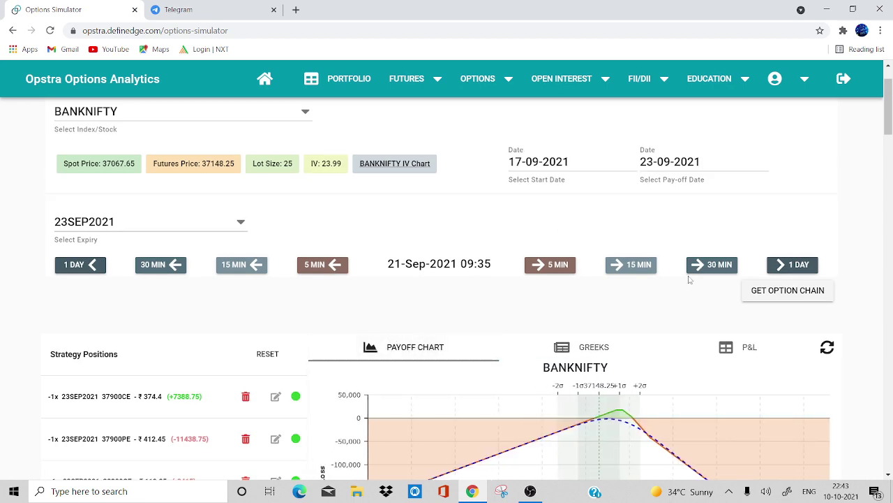
pyautogui.click(710, 266)
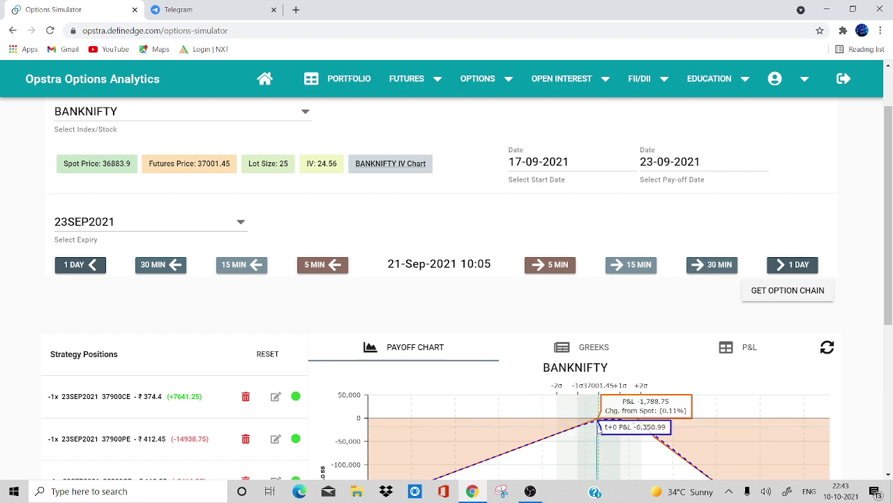
pyautogui.scroll(-4, 601, 431)
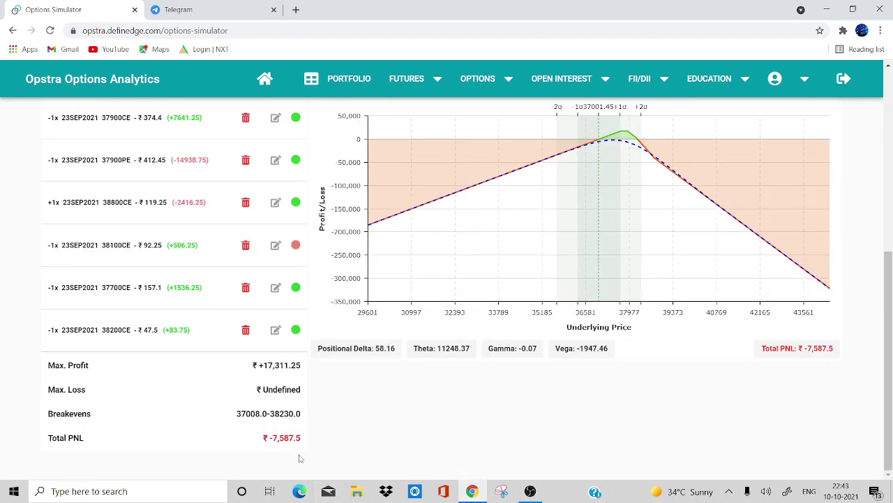
pyautogui.scroll(3, 304, 423)
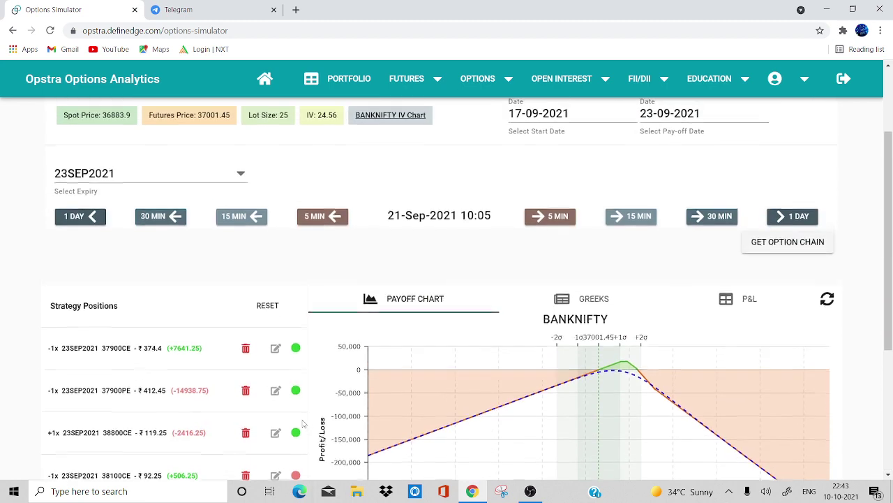
# Examine the Greeks of each position and the positional delta at 21-Sep-2021 10:05.
pyautogui.click(567, 302)
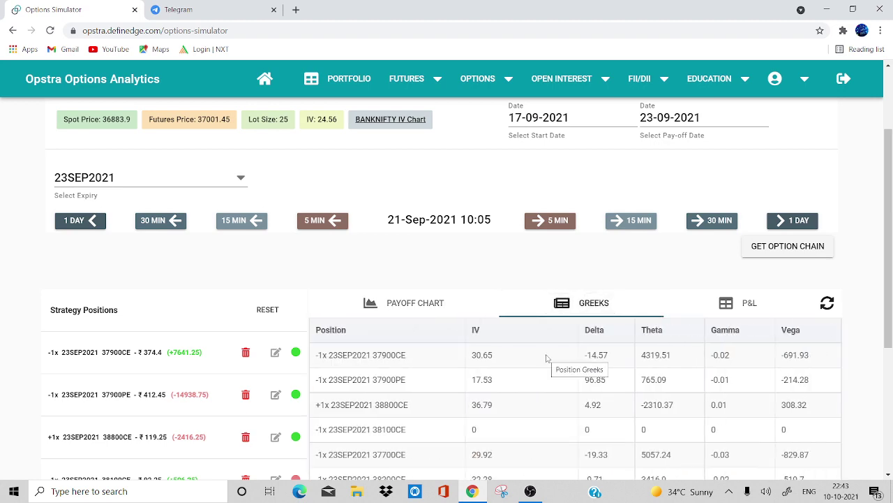
pyautogui.scroll(-2, 548, 359)
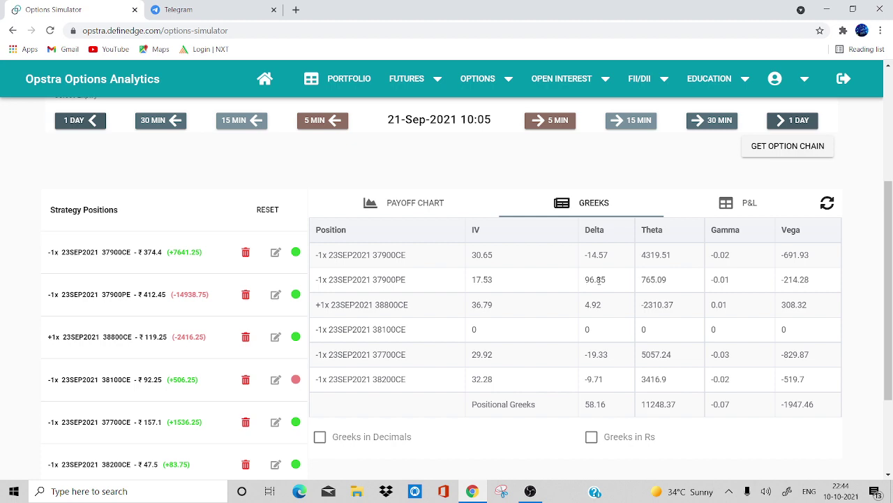
pyautogui.scroll(1, 547, 209)
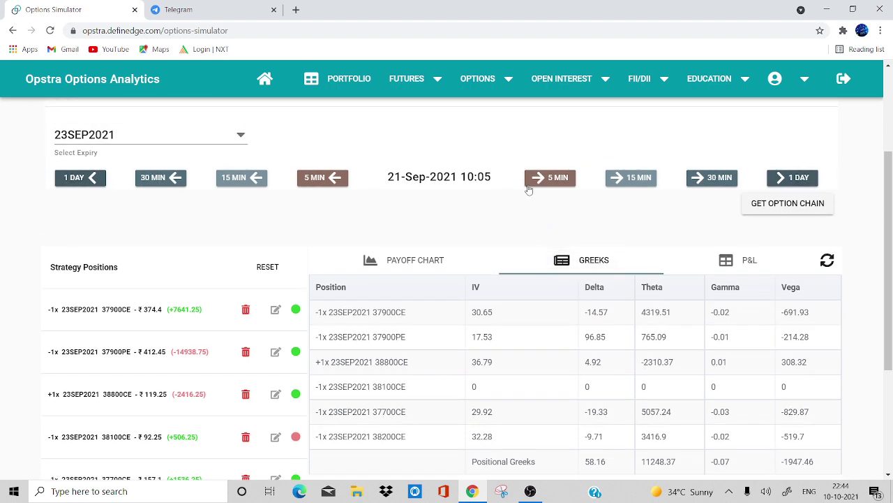
# Advance the simulation 5 minutes to 21-Sep-2021 10:10 and check the Greeks and total P&L.
pyautogui.click(547, 187)
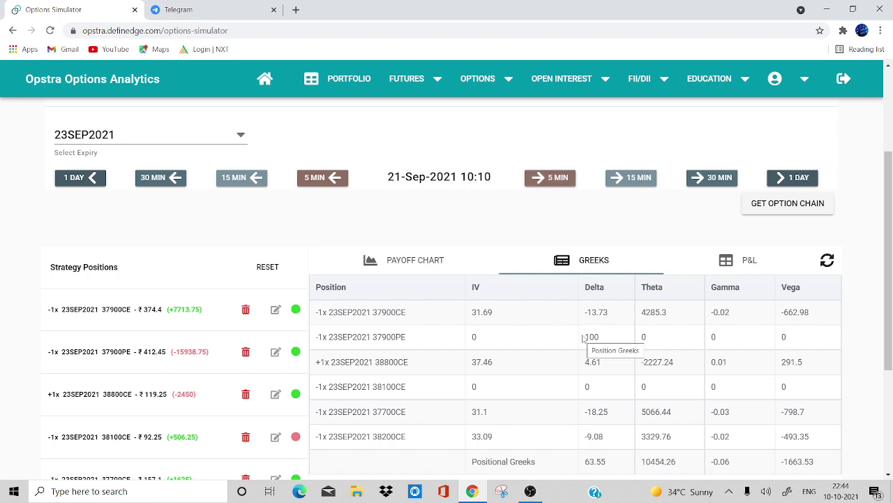
pyautogui.scroll(-3, 583, 338)
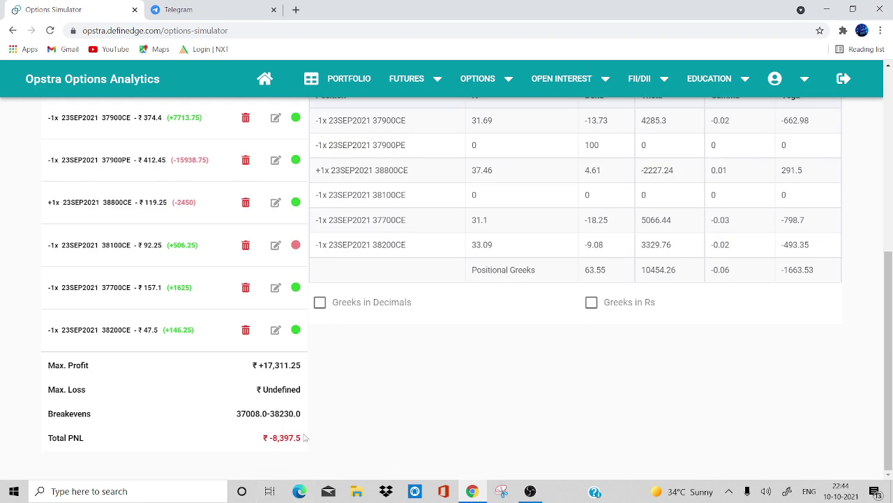
pyautogui.scroll(2, 276, 436)
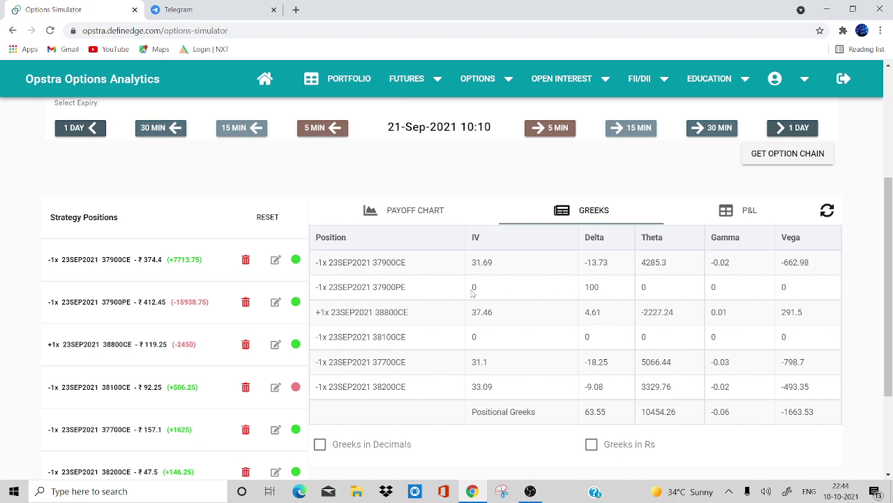
# Look up the current price in the P&L table and close the short 37900 put position with an exit price of 1050.
pyautogui.click(742, 213)
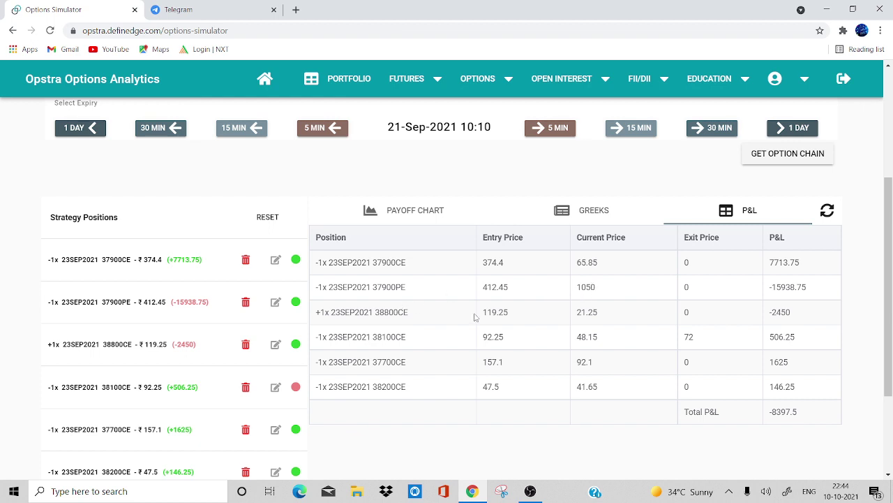
pyautogui.scroll(-1, 474, 316)
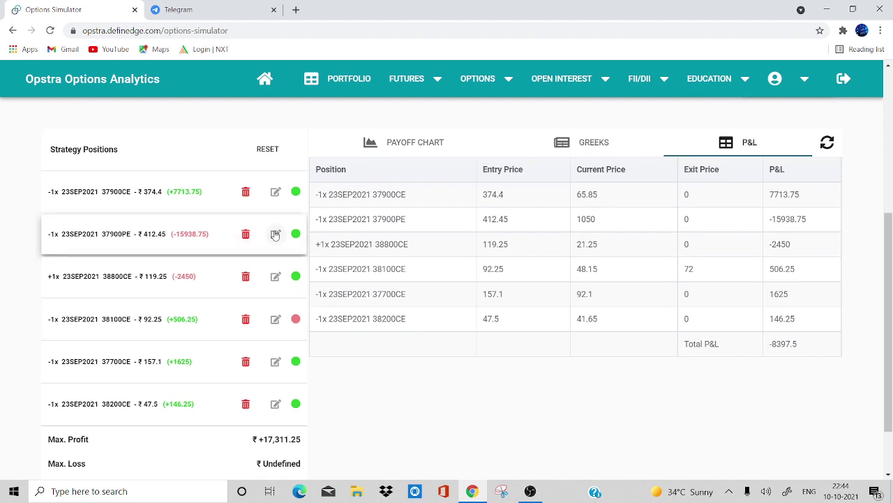
pyautogui.click(276, 235)
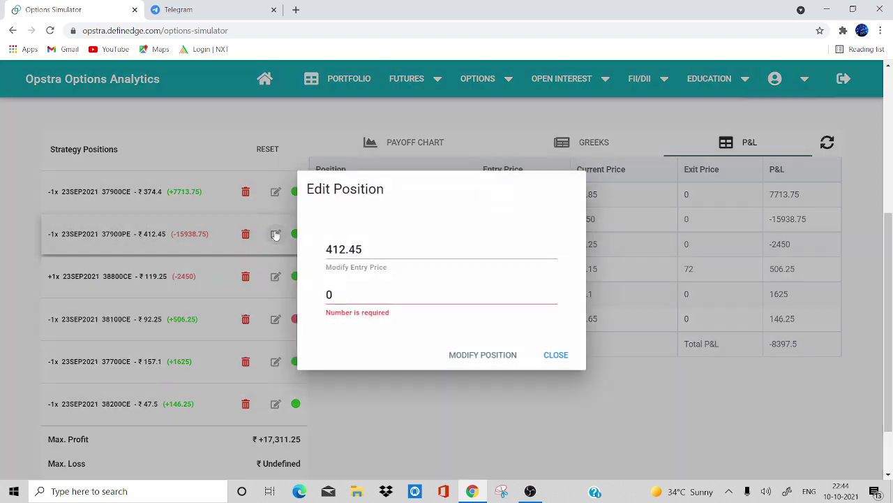
pyautogui.click(349, 292)
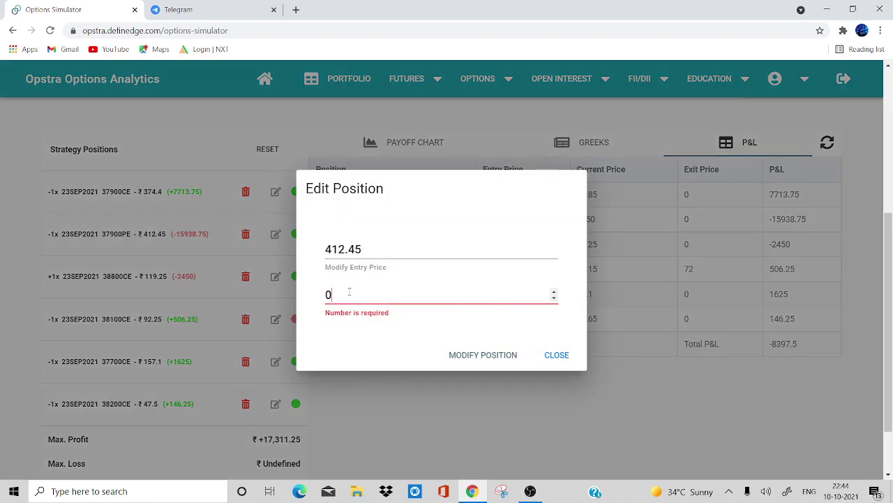
pyautogui.press('BackSpace')
pyautogui.write('1050')
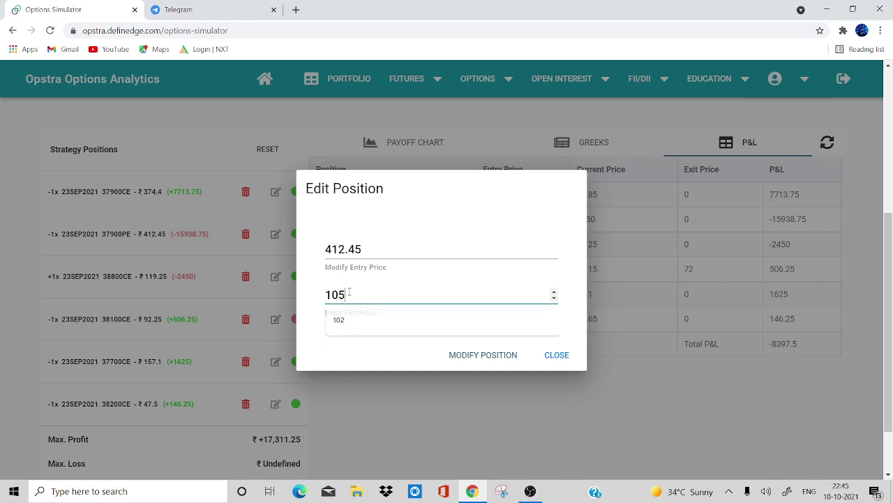
pyautogui.click(493, 363)
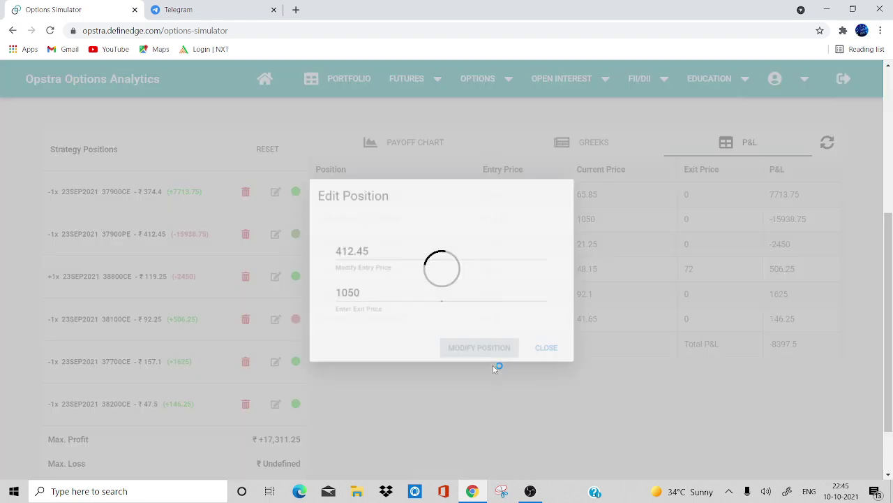
# Load the option chain at 21-Sep-2021 10:10 and sell 2 lots of the BANKNIFTY 23SEP2021 36900 put at 328.2.
pyautogui.scroll(3, 493, 369)
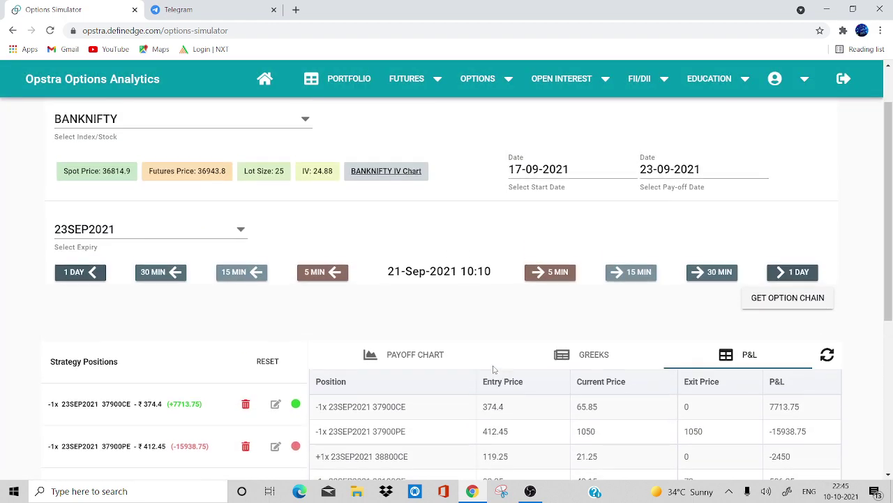
pyautogui.click(783, 299)
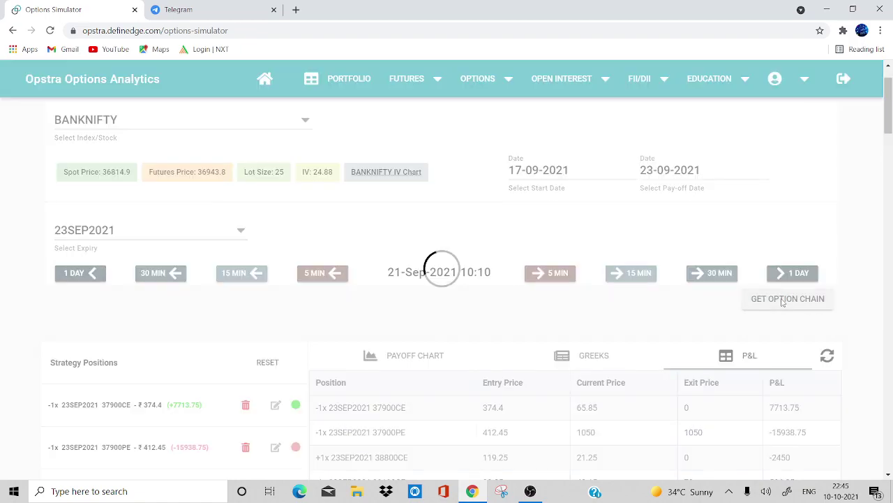
pyautogui.scroll(-8, 783, 302)
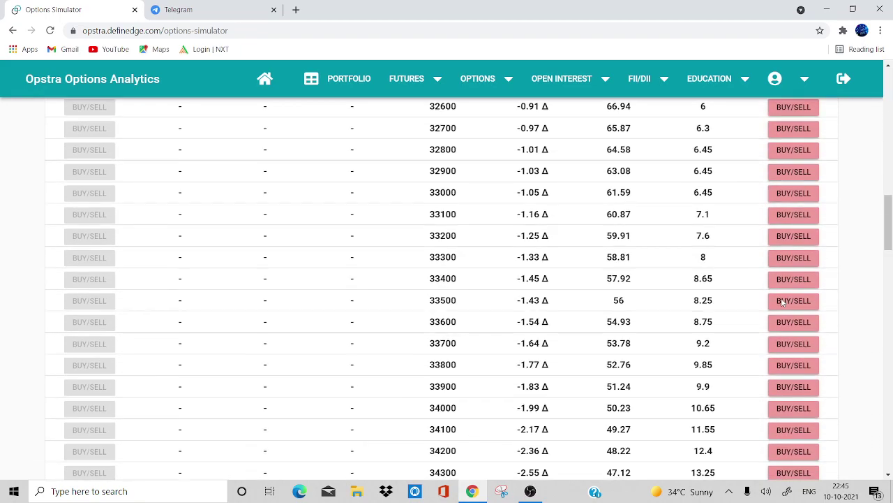
pyautogui.scroll(-5, 783, 302)
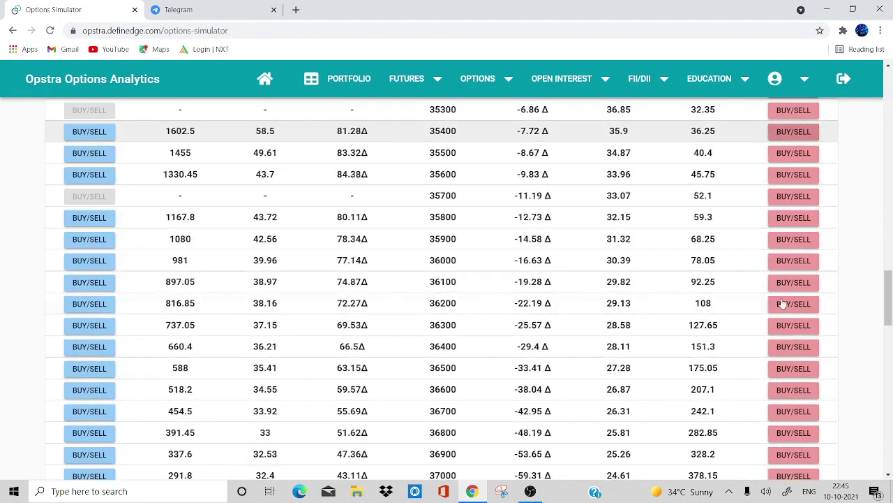
pyautogui.scroll(-2, 647, 228)
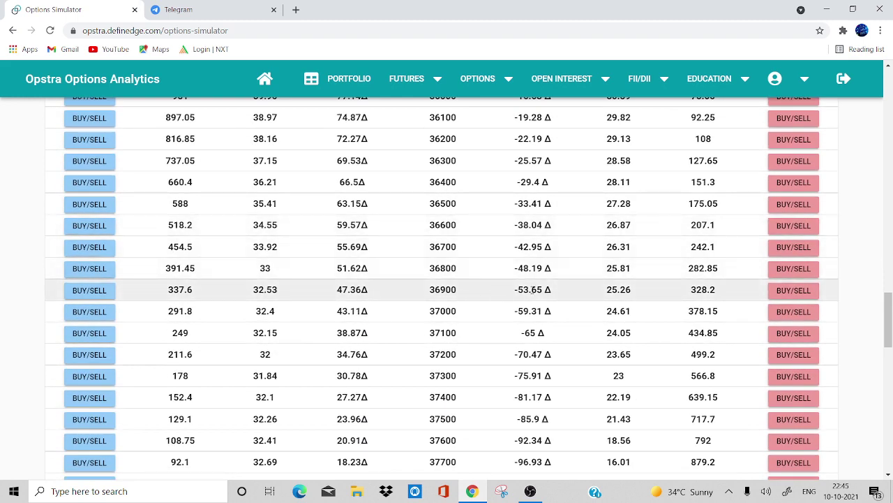
pyautogui.click(794, 290)
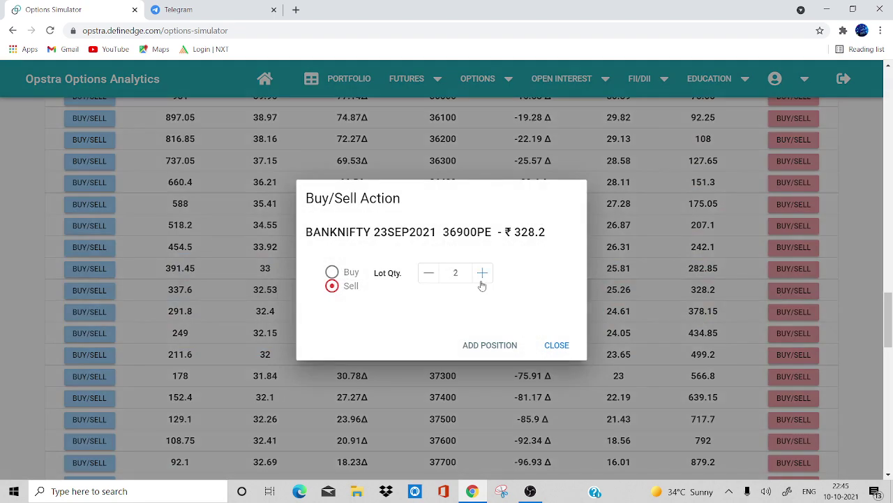
pyautogui.click(481, 344)
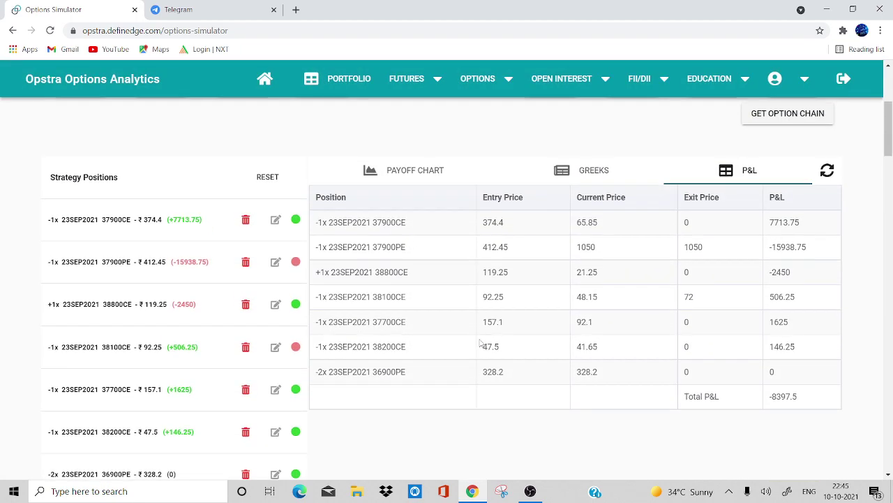
# Examine the delta of each open position and the positional Greeks with the short 36900 puts included.
pyautogui.click(594, 172)
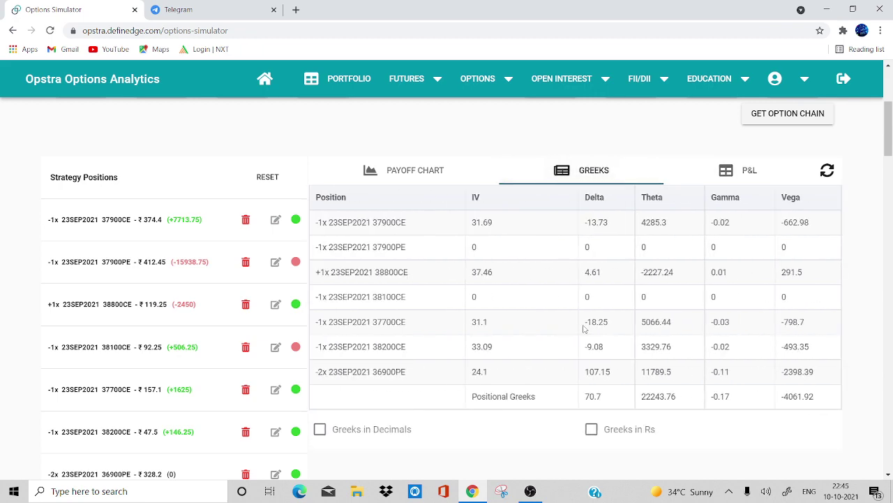
pyautogui.scroll(-1, 586, 327)
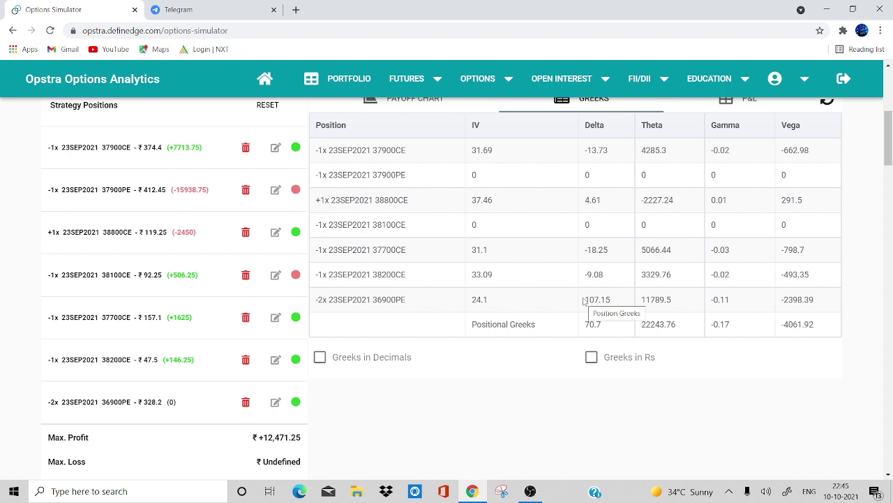
pyautogui.scroll(1, 583, 300)
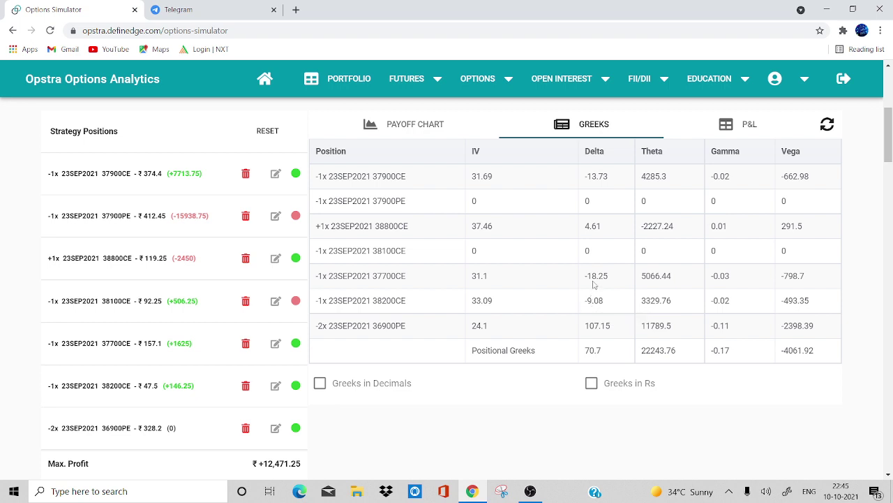
pyautogui.scroll(1, 588, 307)
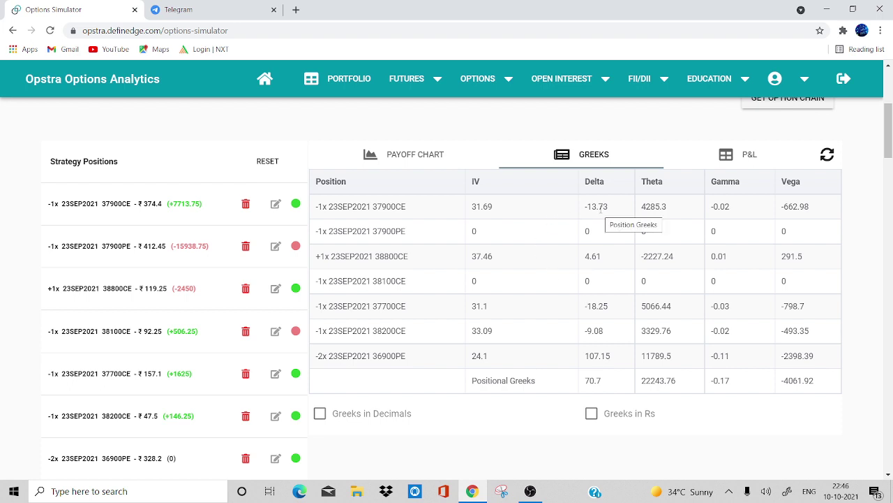
# Advance the simulation by two 30-minute intervals to 21-Sep-2021 11:10 and check the total P&L.
pyautogui.scroll(2, 600, 210)
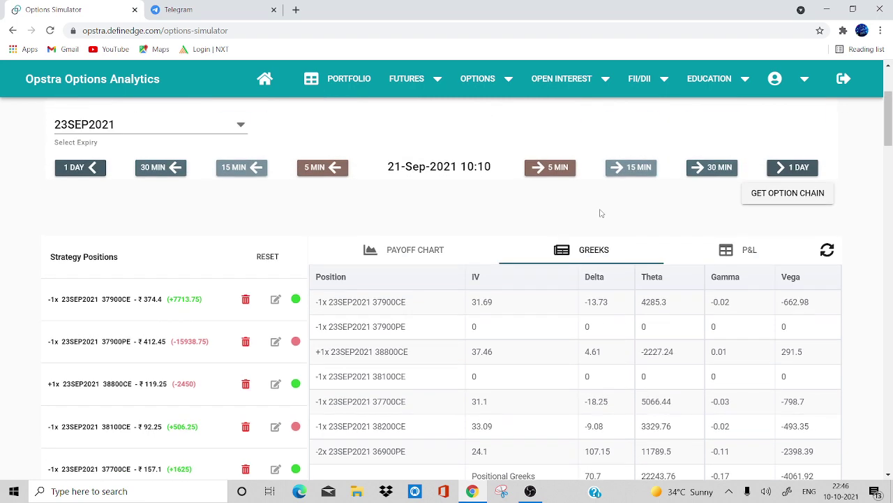
pyautogui.scroll(1, 665, 199)
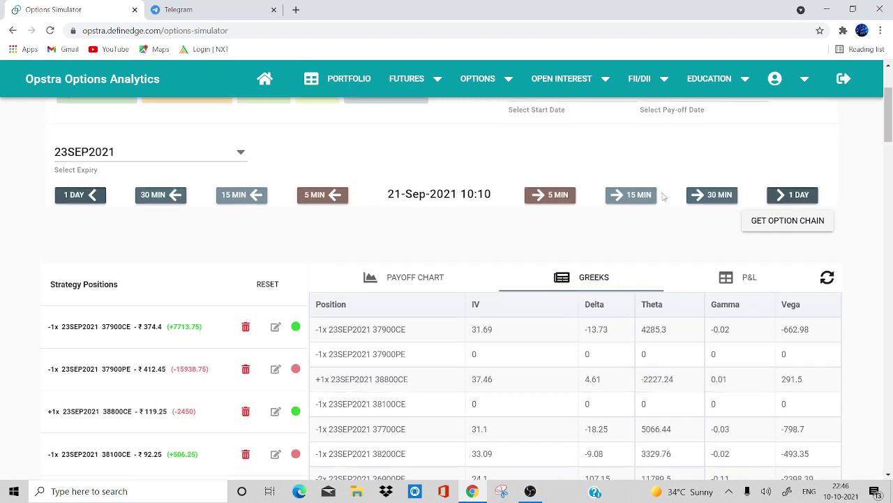
pyautogui.scroll(1, 670, 201)
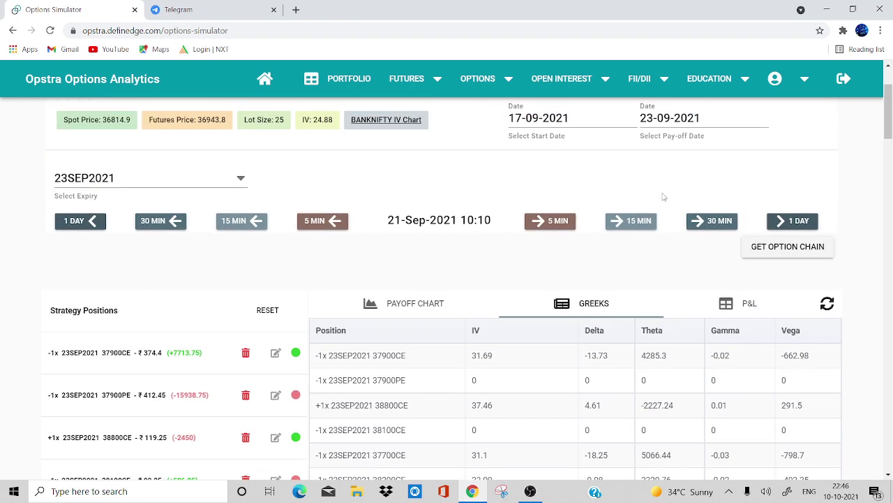
pyautogui.click(717, 227)
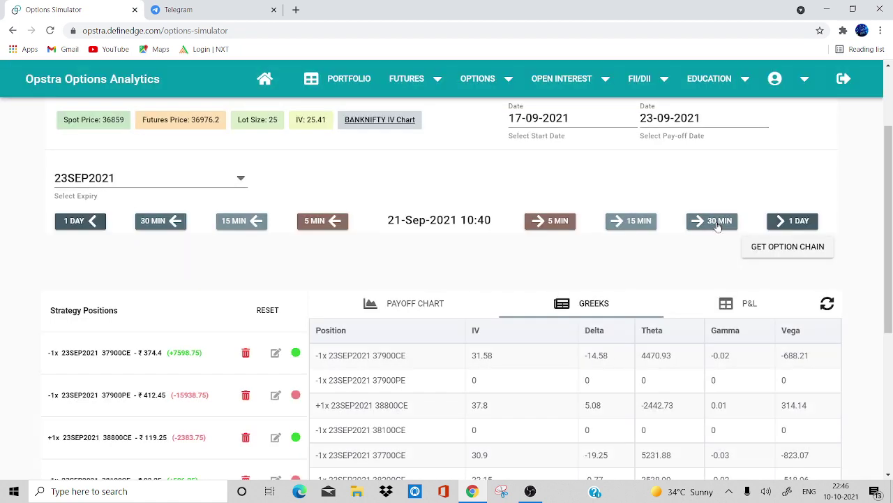
pyautogui.click(718, 227)
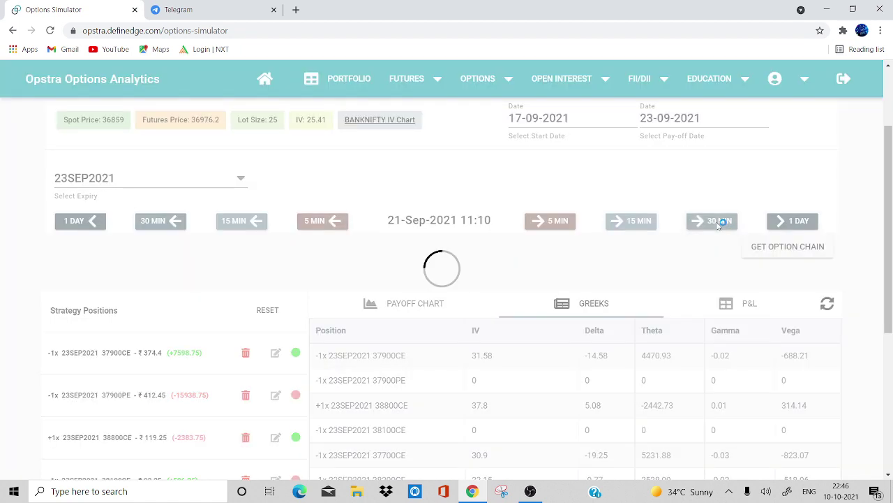
pyautogui.scroll(-4, 717, 227)
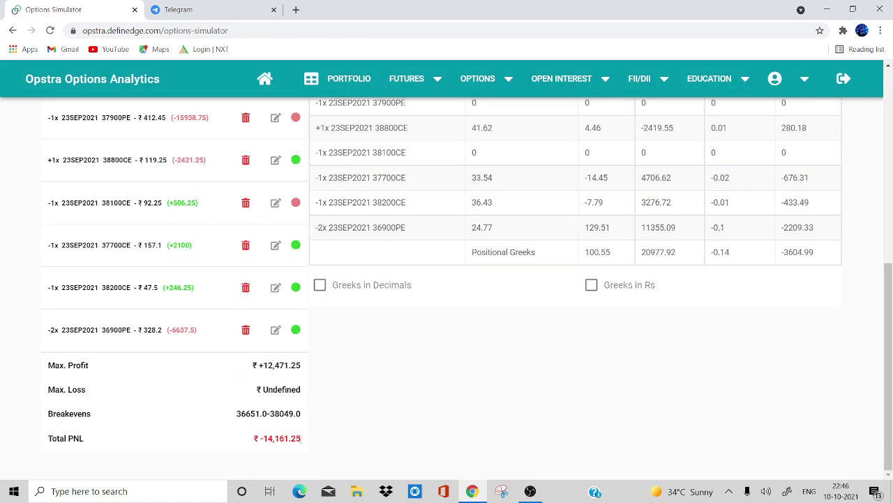
pyautogui.scroll(3, 283, 433)
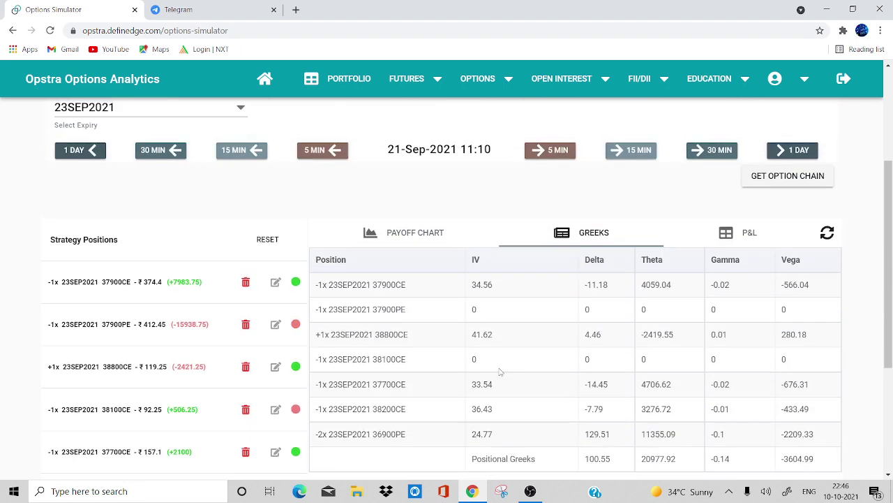
# Compare the deltas of the short calls and puts at 11:10, and review each position's current price and P&L.
pyautogui.scroll(-1, 518, 366)
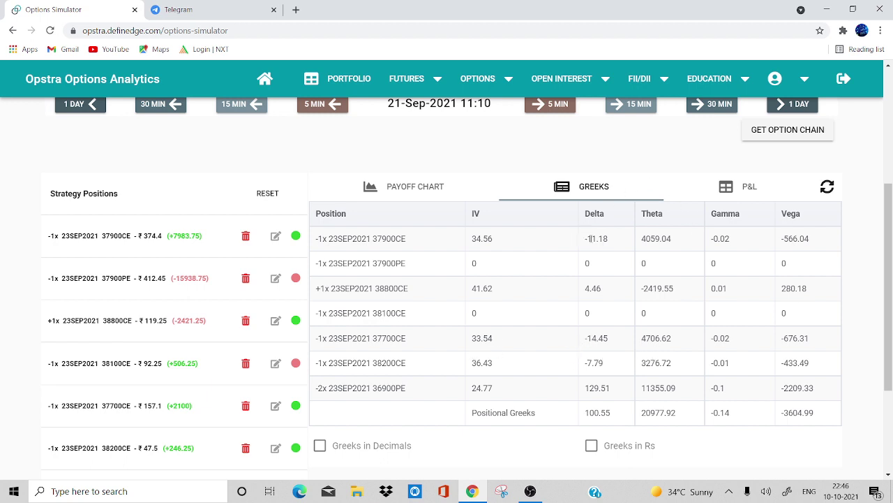
pyautogui.scroll(1, 591, 237)
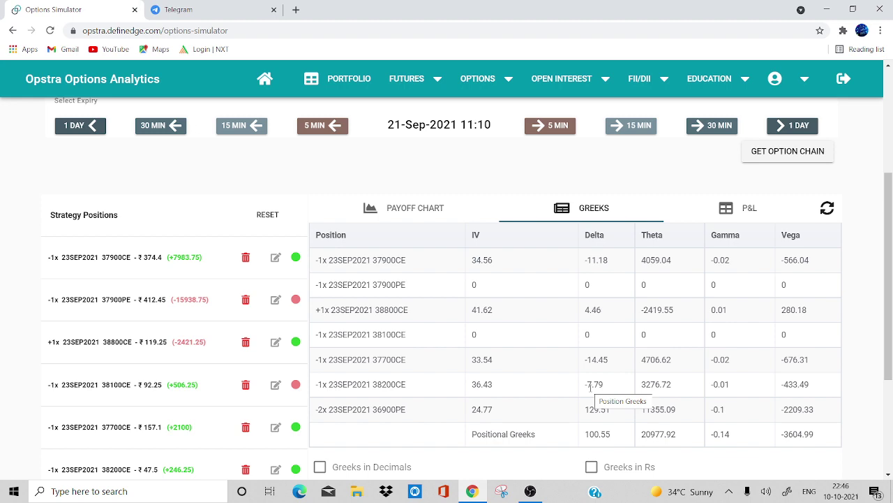
pyautogui.click(744, 209)
pyautogui.scroll(-1, 624, 298)
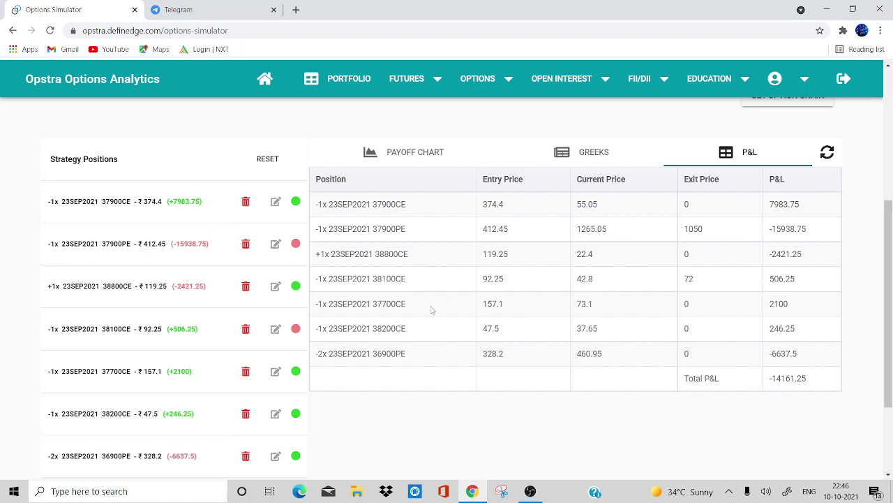
pyautogui.scroll(-1, 431, 309)
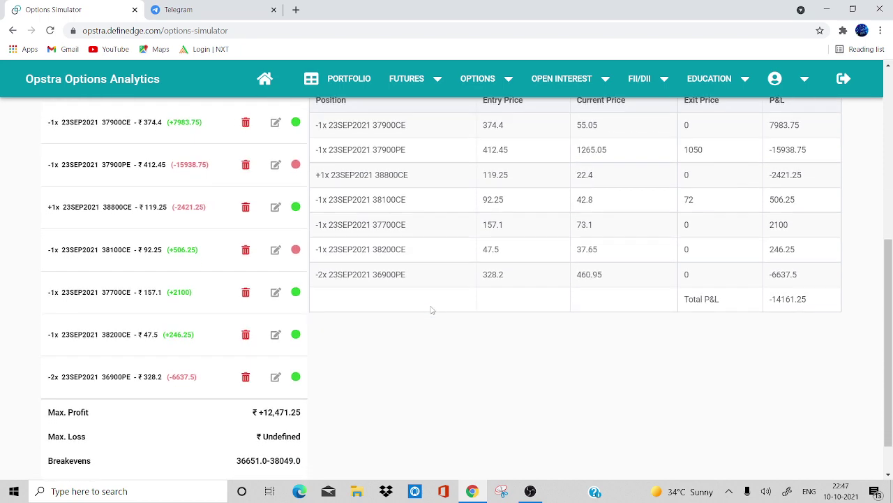
pyautogui.scroll(1, 431, 309)
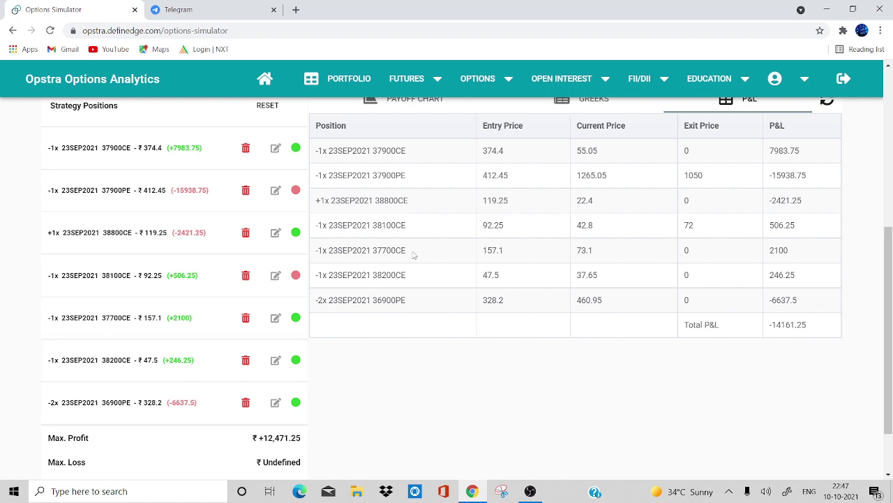
# Close the short 38200 call position with an exit price of 22.
pyautogui.click(281, 359)
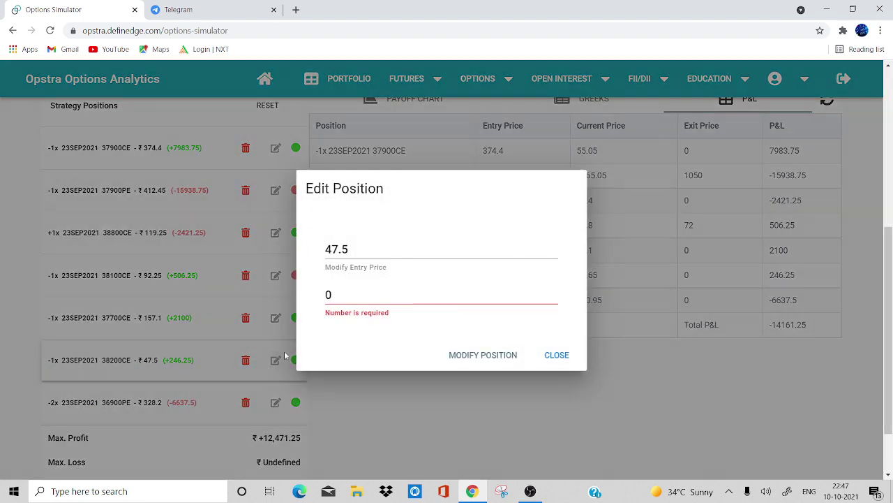
pyautogui.click(335, 294)
pyautogui.press('BackSpace')
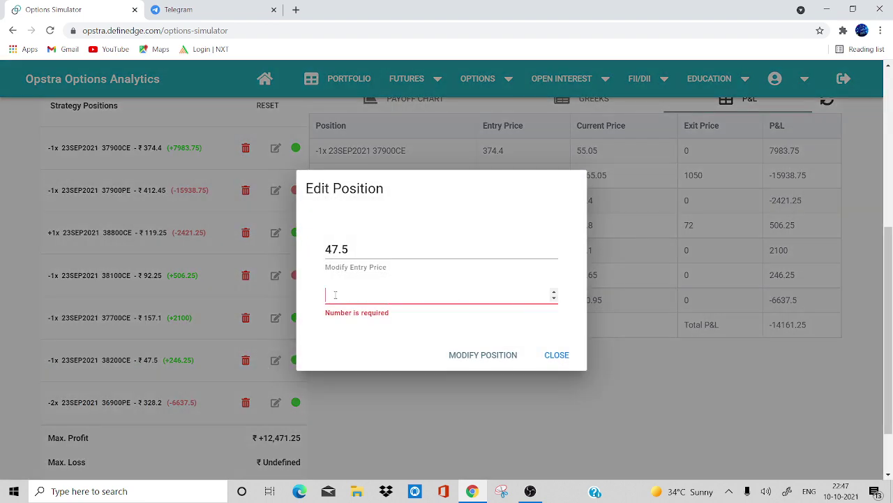
pyautogui.write('22')
pyautogui.click(467, 356)
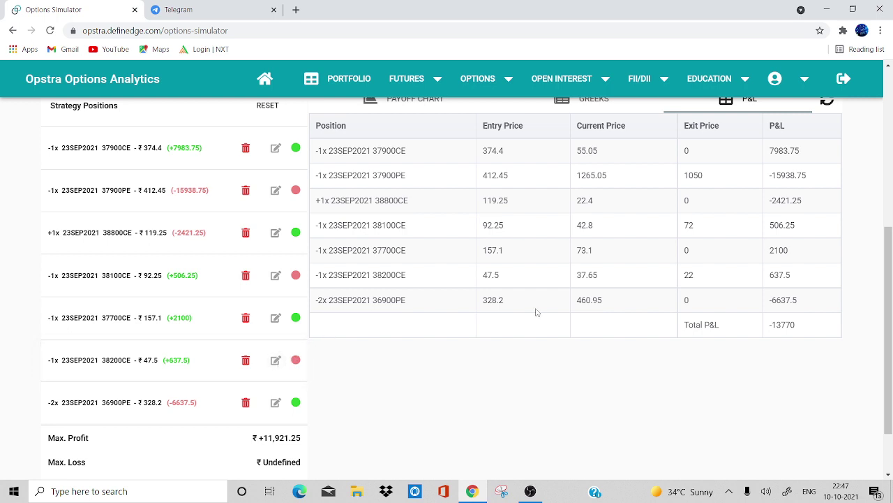
# Correct the exit price of the short 38200 call position to 37.
pyautogui.click(276, 364)
pyautogui.click(360, 294)
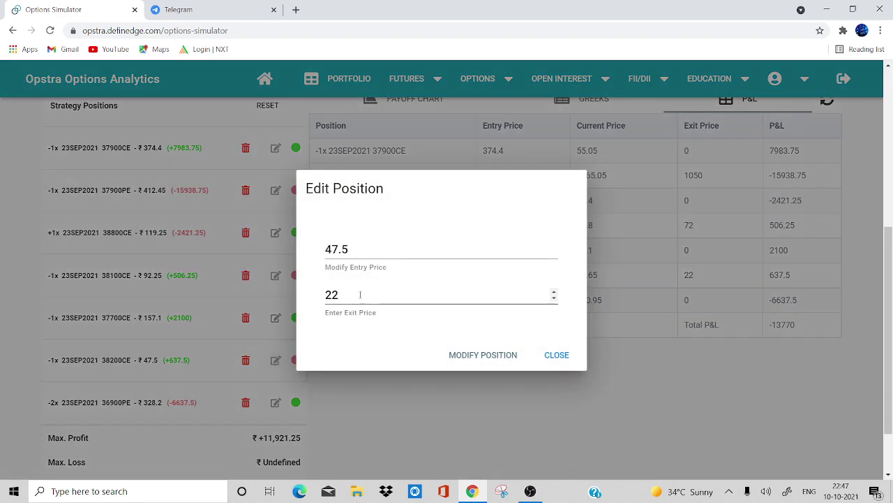
pyautogui.press('BackSpace')
pyautogui.press('BackSpace')
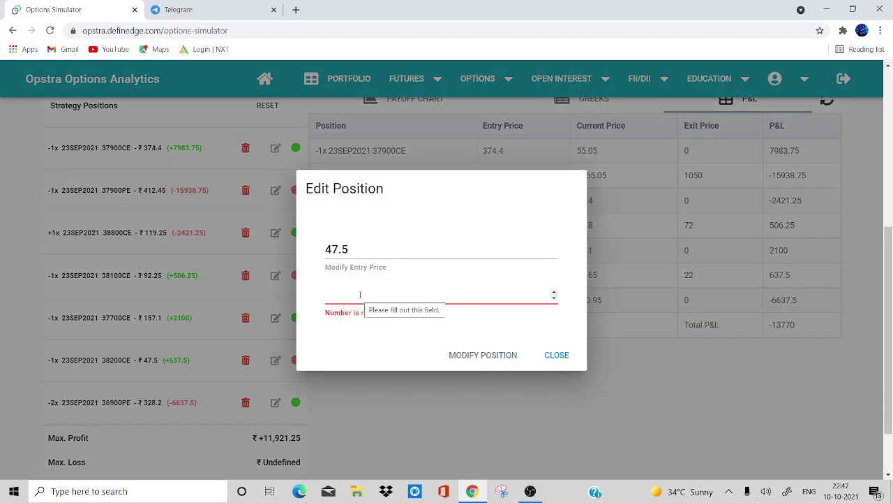
pyautogui.write('37')
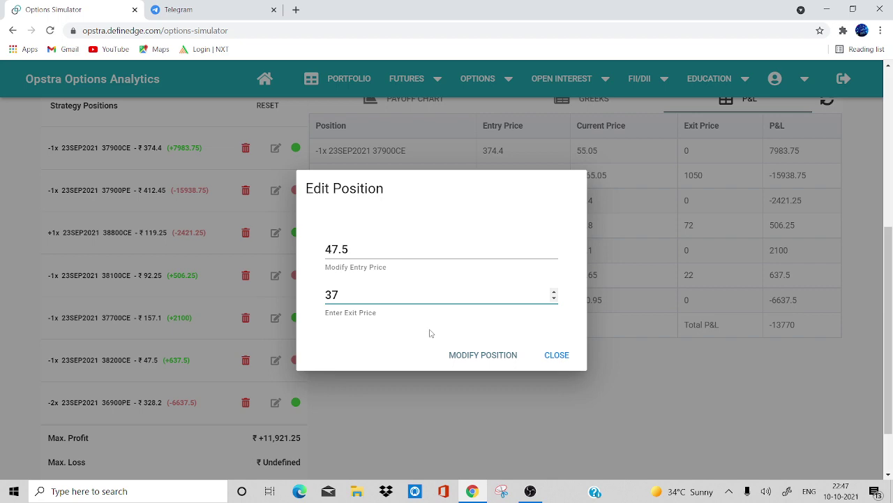
pyautogui.click(476, 364)
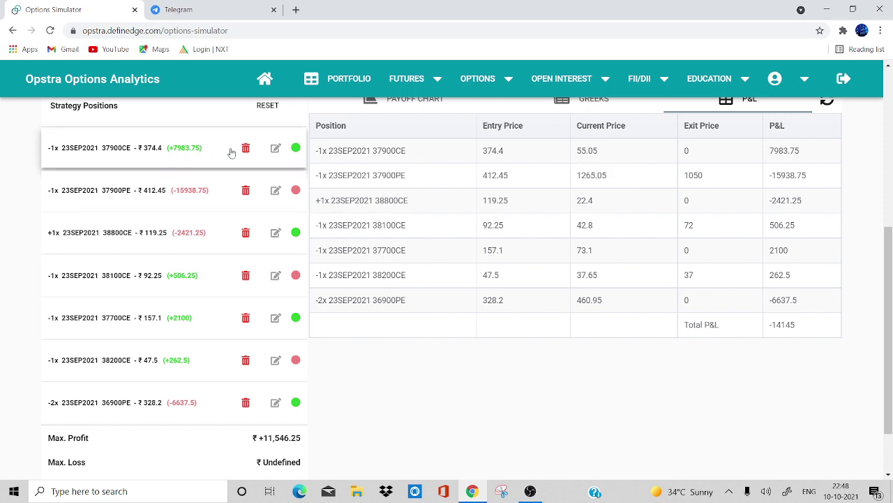
# Close the short 37900 call position with an exit price of 55 and review the updated positions.
pyautogui.click(276, 149)
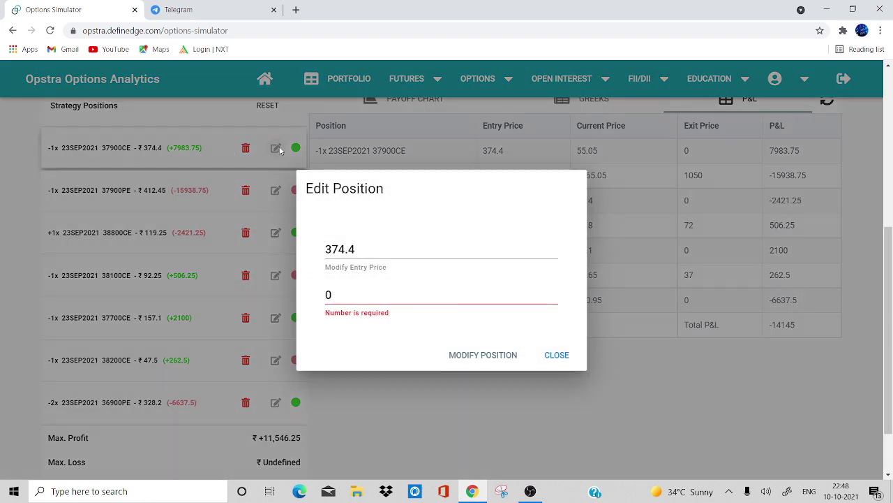
pyautogui.click(349, 294)
pyautogui.press('BackSpace')
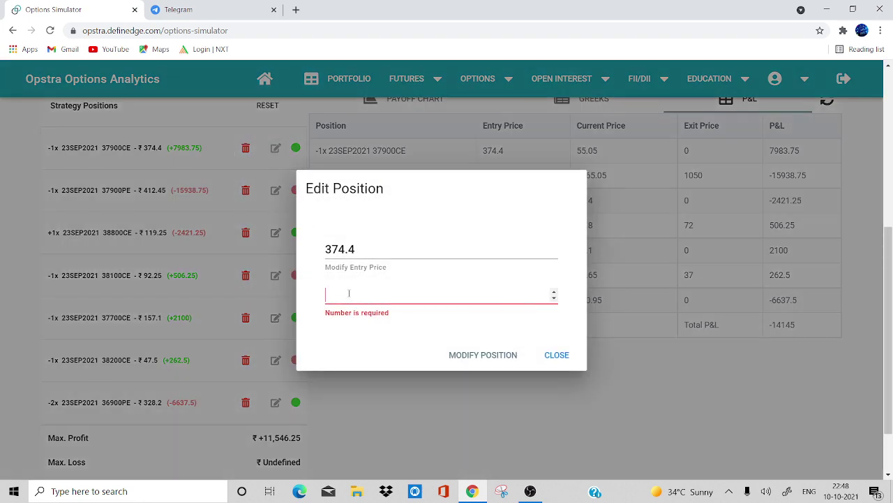
pyautogui.write('55')
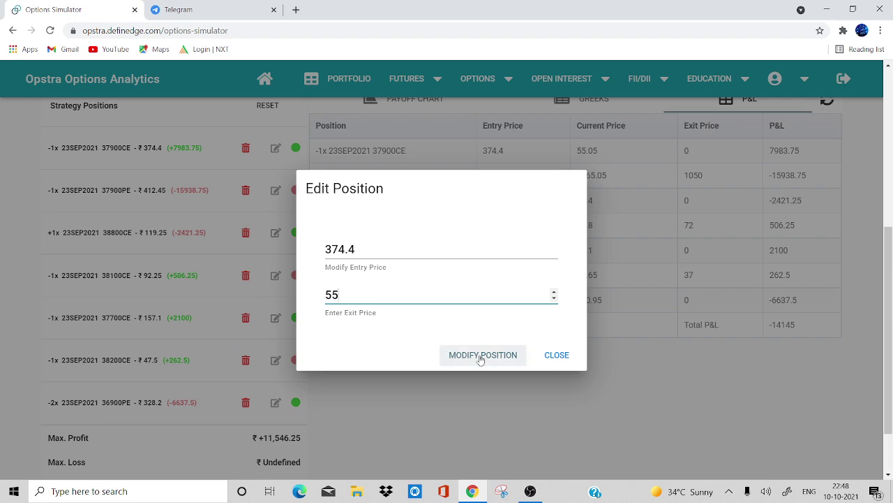
pyautogui.click(480, 357)
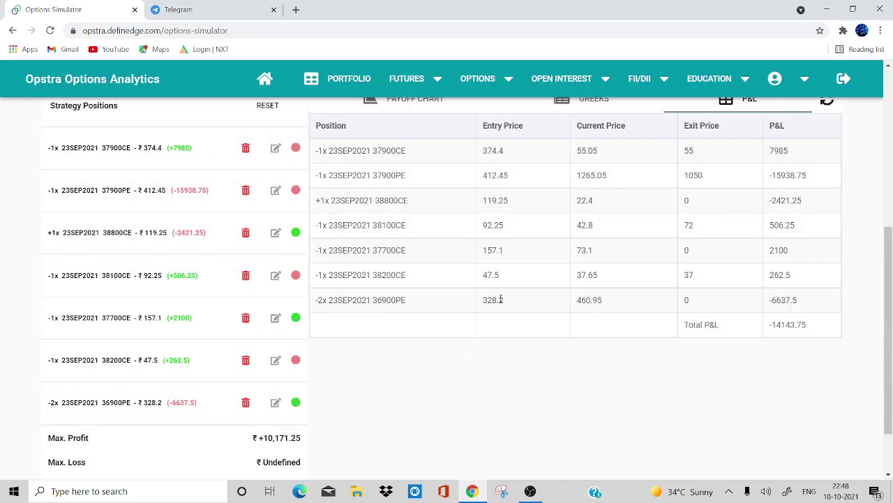
pyautogui.scroll(-1, 370, 345)
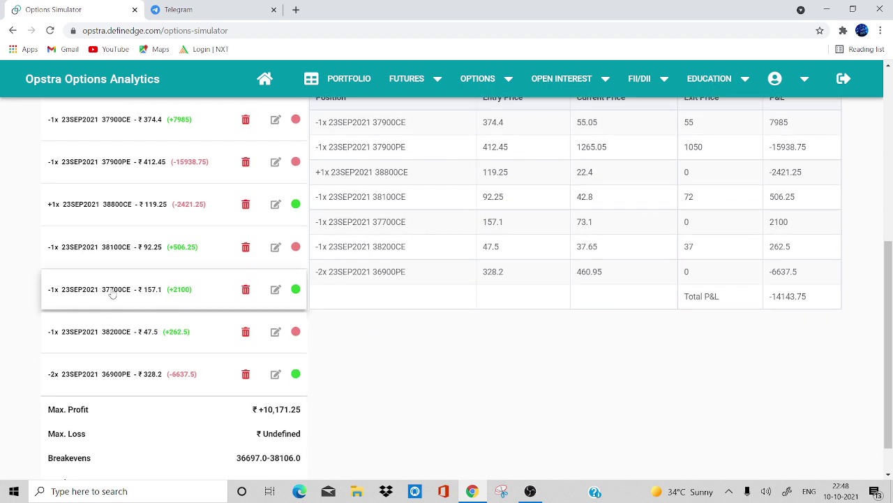
# Close the short 37700 call position with an exit price of 73.
pyautogui.scroll(1, 441, 320)
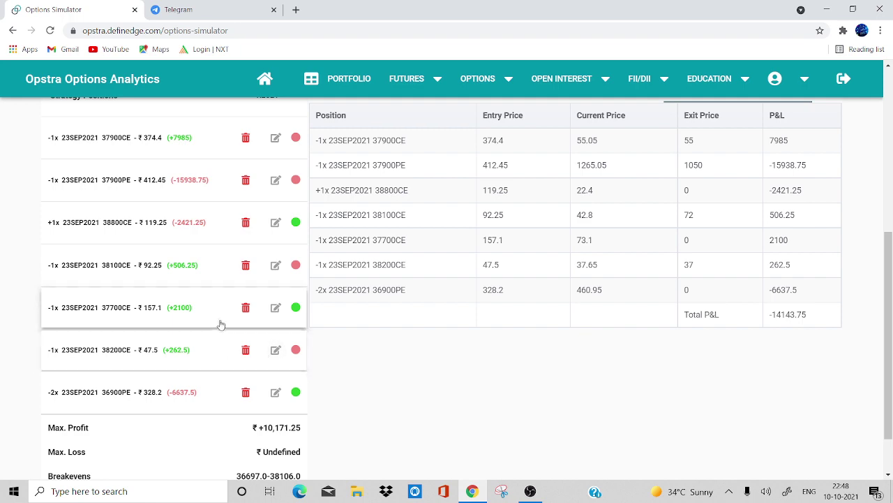
pyautogui.click(276, 308)
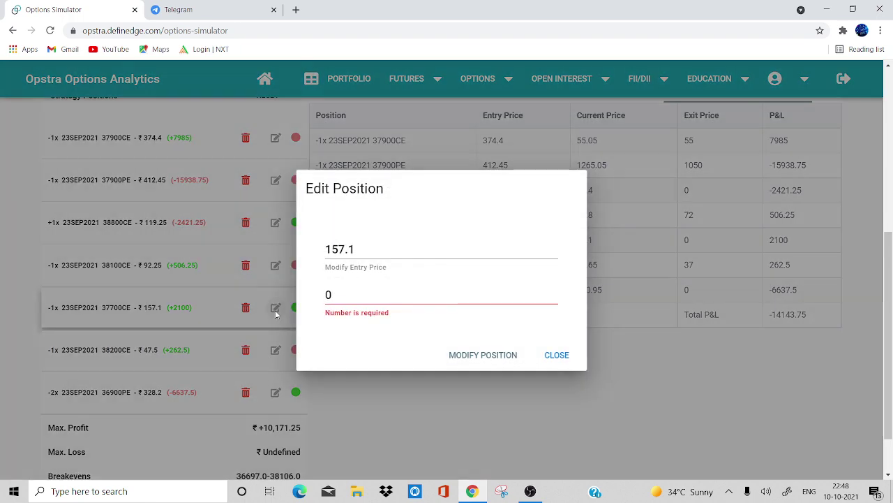
pyautogui.press('BackSpace')
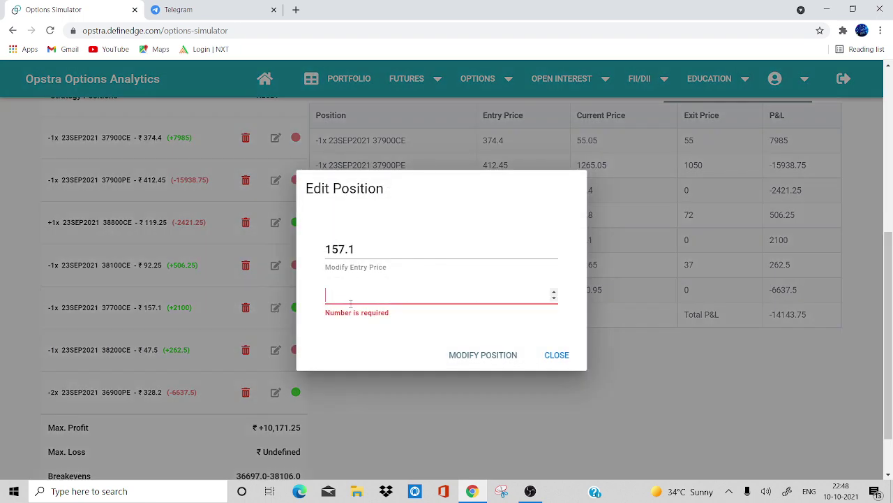
pyautogui.write('73')
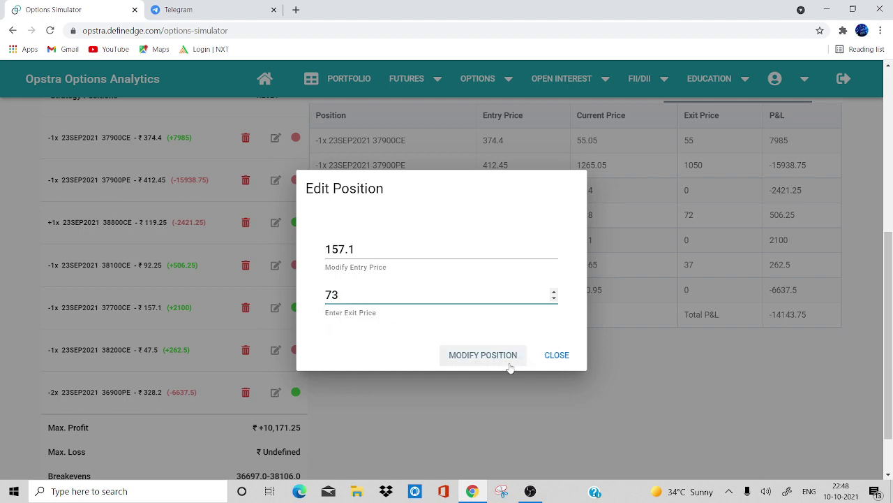
pyautogui.click(510, 363)
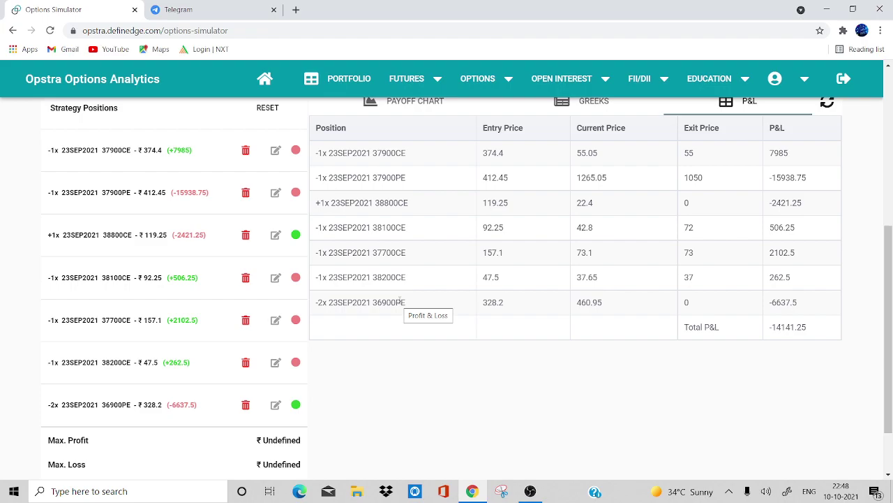
# Load the option chain for 21-Sep-2021 11:10 and sell 2 lots of the 23SEP2021 37300 call at 133.9.
pyautogui.scroll(2, 400, 301)
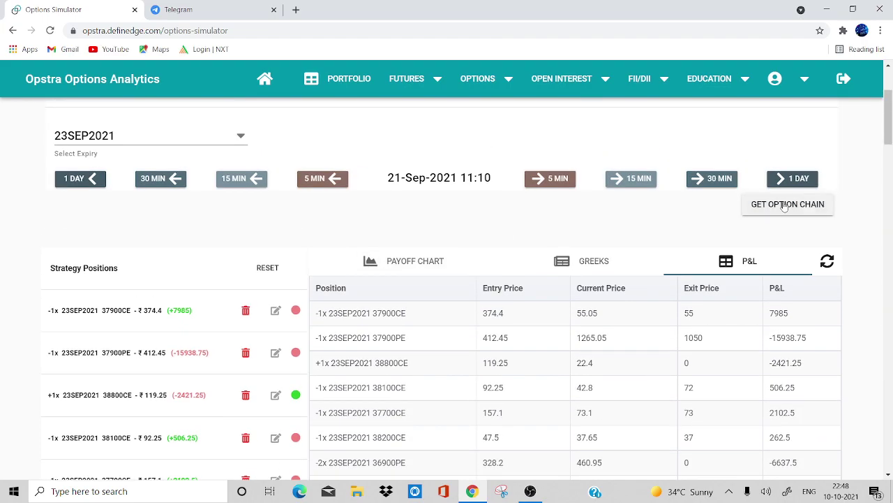
pyautogui.click(785, 204)
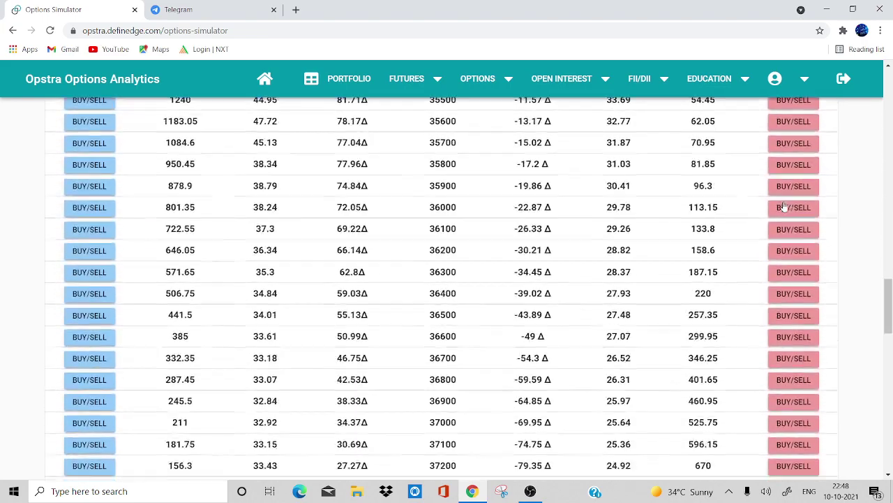
pyautogui.scroll(-3, 785, 207)
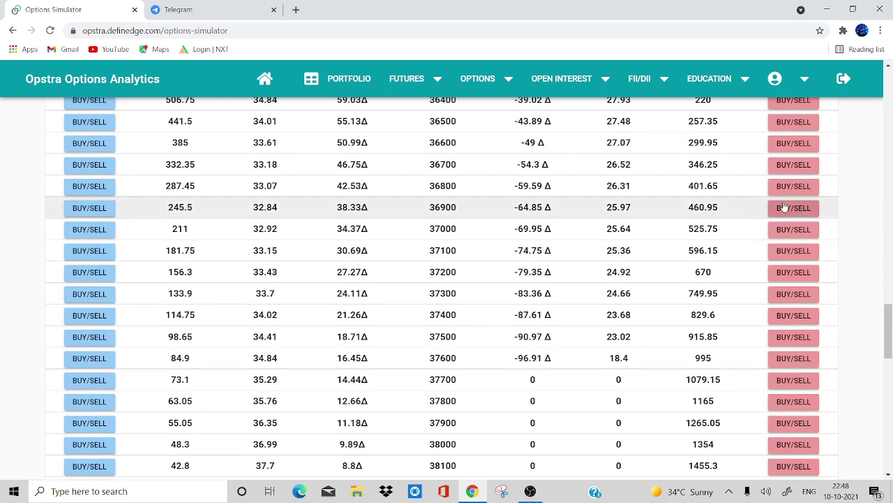
pyautogui.scroll(1, 785, 207)
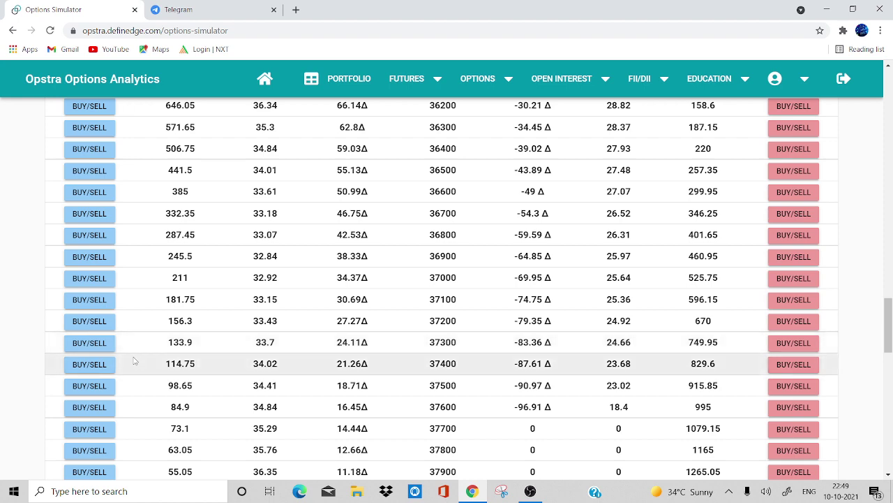
pyautogui.click(90, 346)
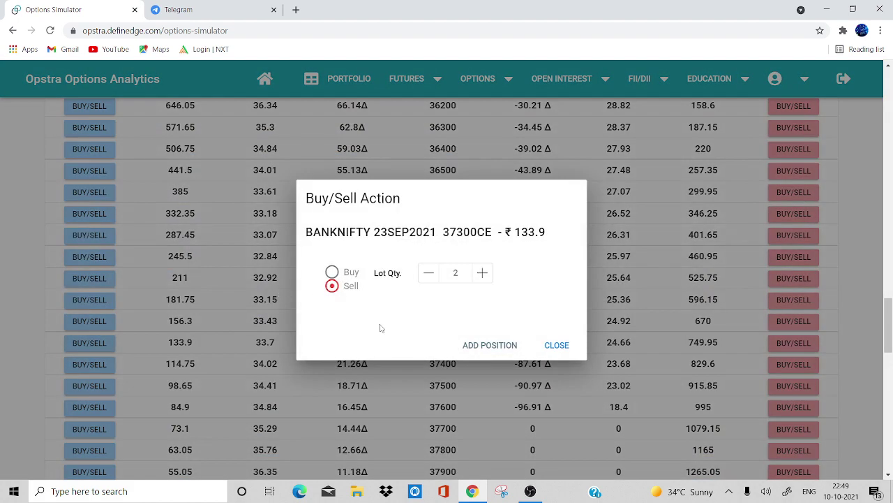
pyautogui.click(489, 345)
# Compare the deltas of the short 36900 puts and short 37300 calls in the position Greeks.
pyautogui.scroll(10, 494, 347)
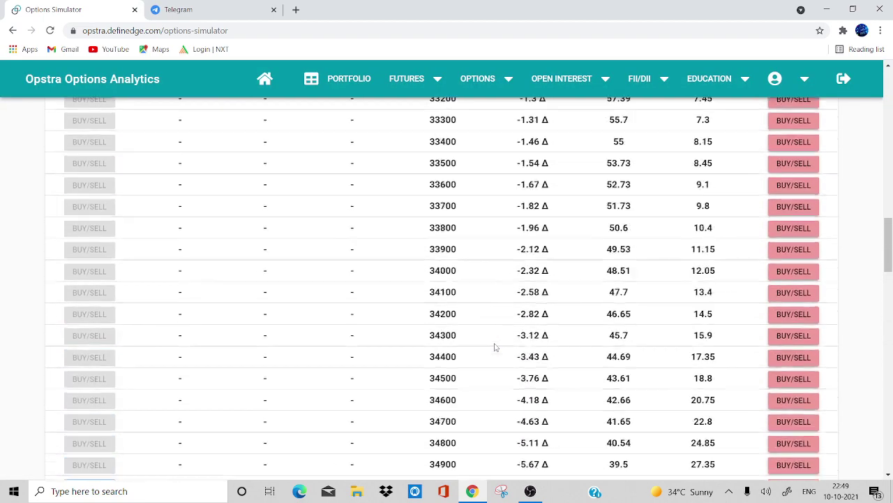
pyautogui.scroll(10, 494, 346)
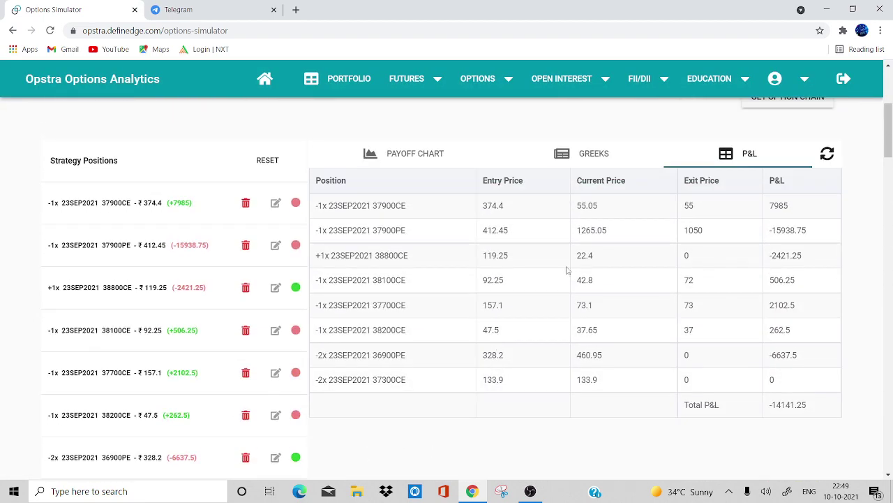
pyautogui.click(583, 154)
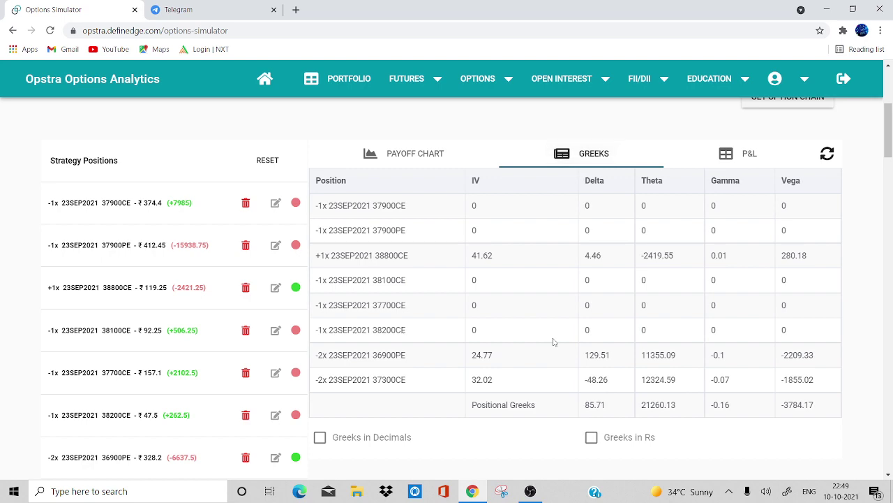
pyautogui.scroll(-1, 553, 342)
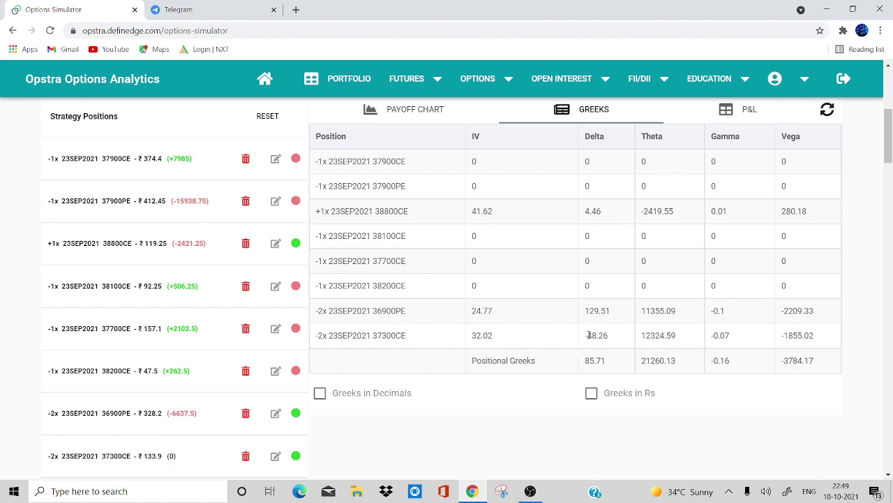
# Advance the simulation 30 minutes to 21-Sep-2021 11:40 and check the deltas of the open short positions.
pyautogui.scroll(5, 615, 338)
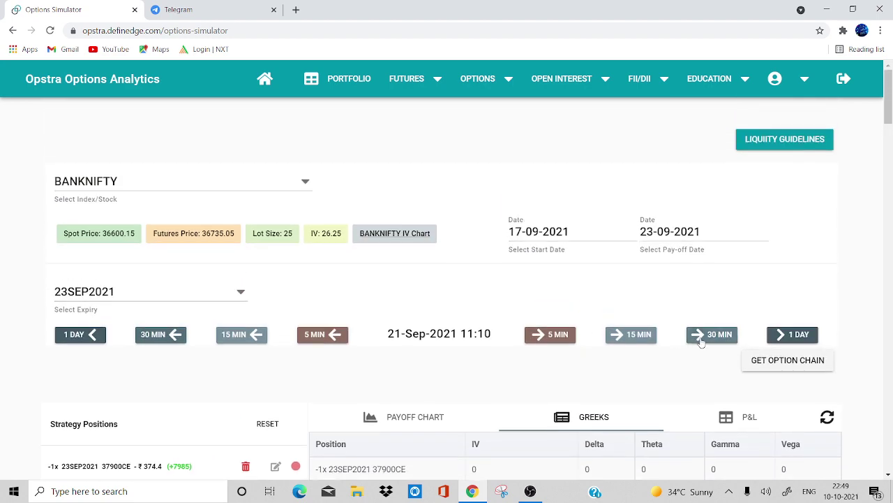
pyautogui.click(702, 340)
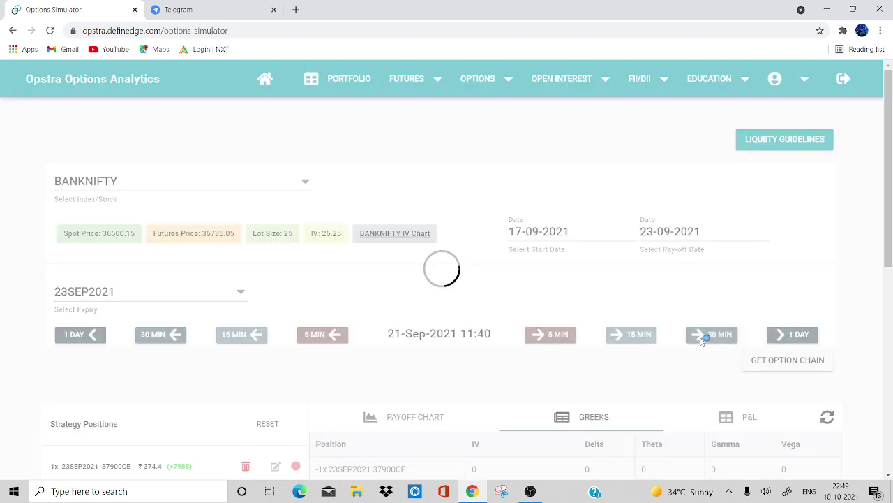
pyautogui.scroll(-4, 702, 341)
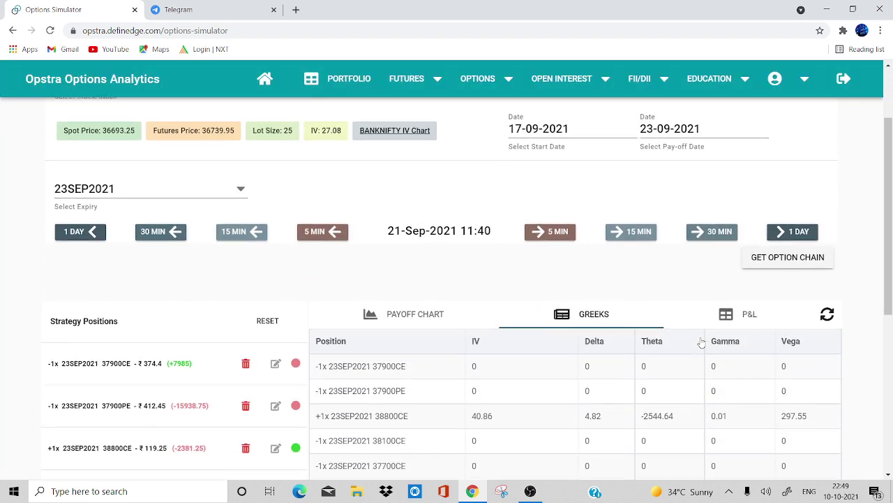
pyautogui.scroll(1, 701, 341)
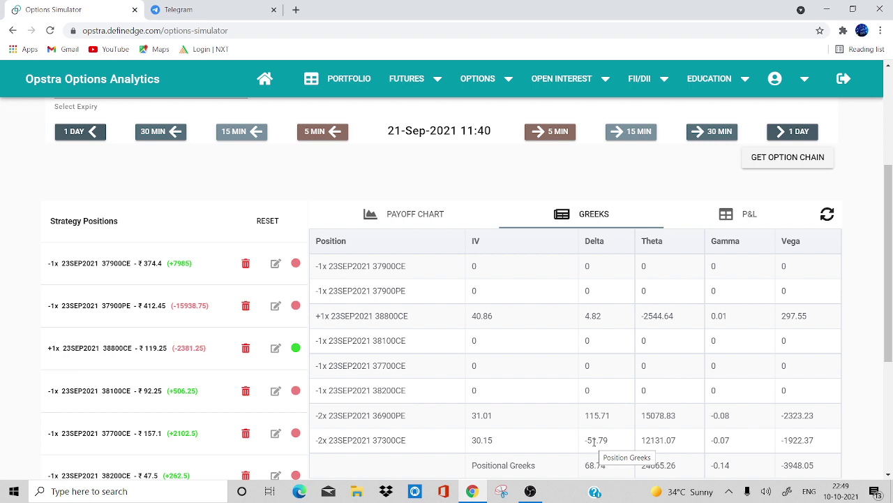
# Advance the simulation in 30-minute increments to 21-Sep-2021 14:10 and review the position Greeks and total P&L.
pyautogui.click(716, 134)
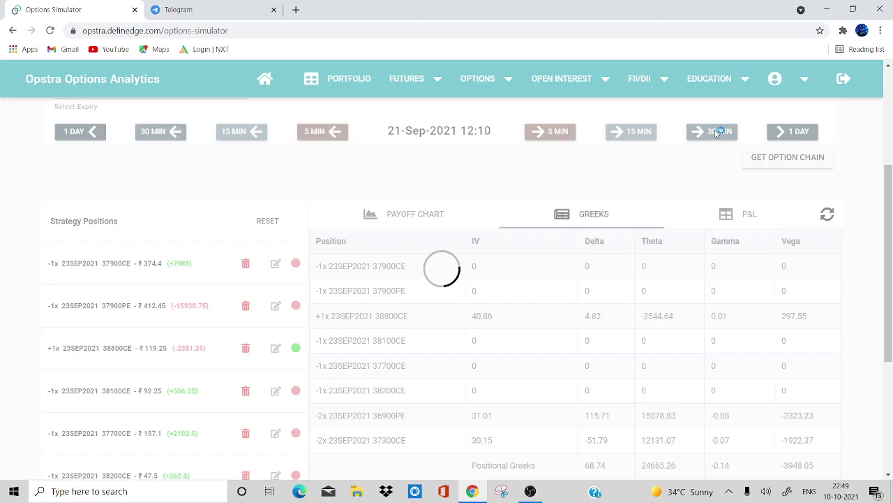
pyautogui.click(715, 134)
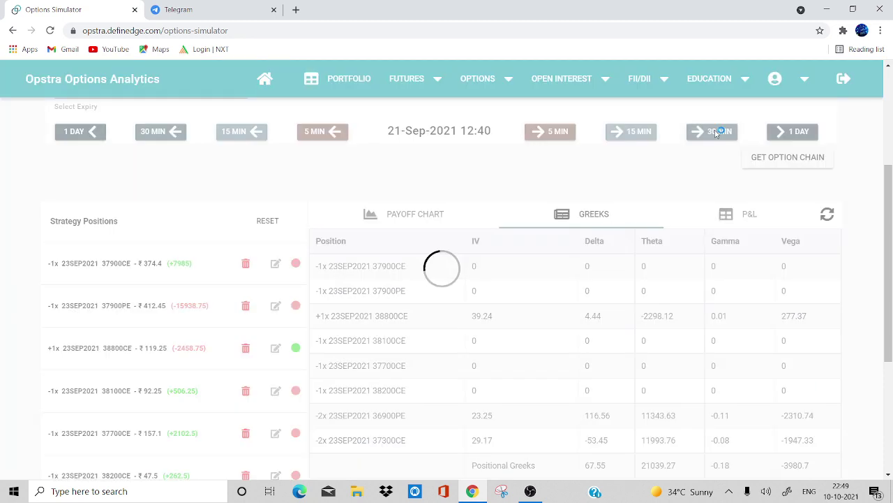
pyautogui.click(715, 134)
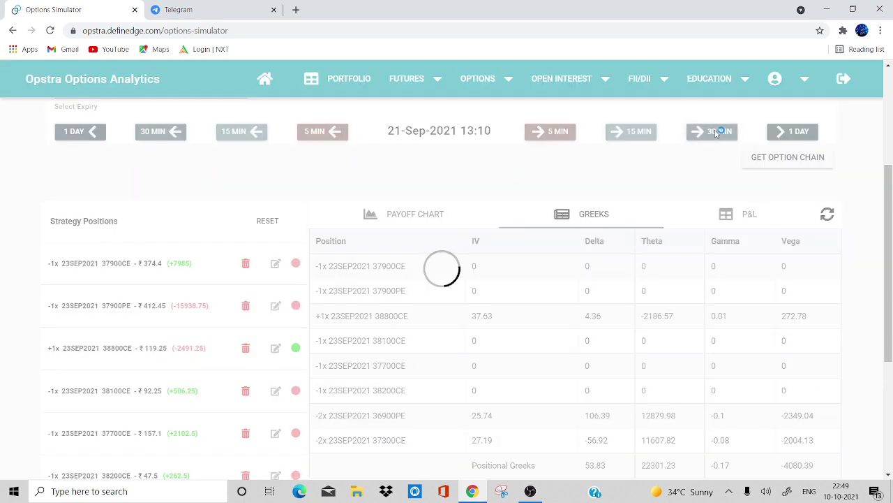
pyautogui.click(715, 134)
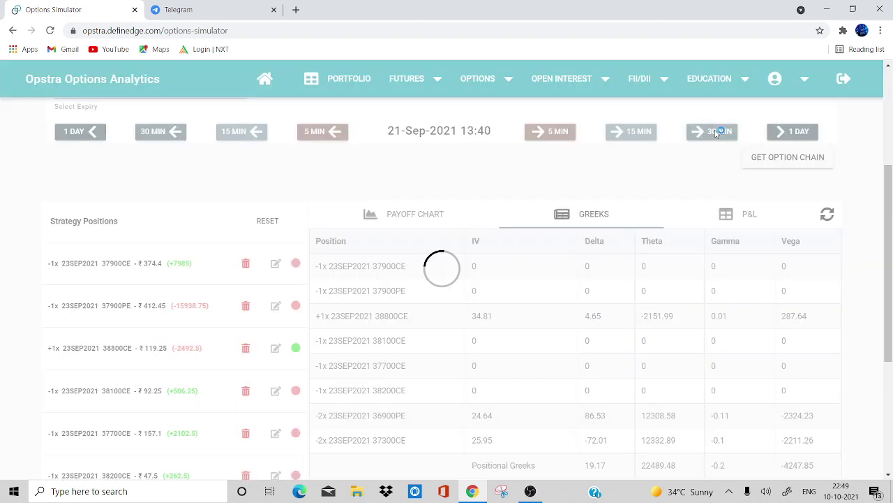
pyautogui.click(716, 134)
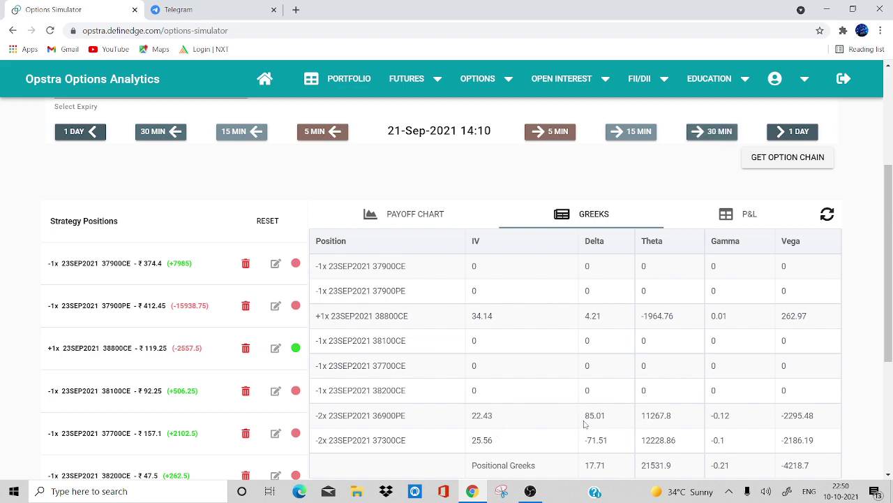
pyautogui.scroll(-3, 606, 415)
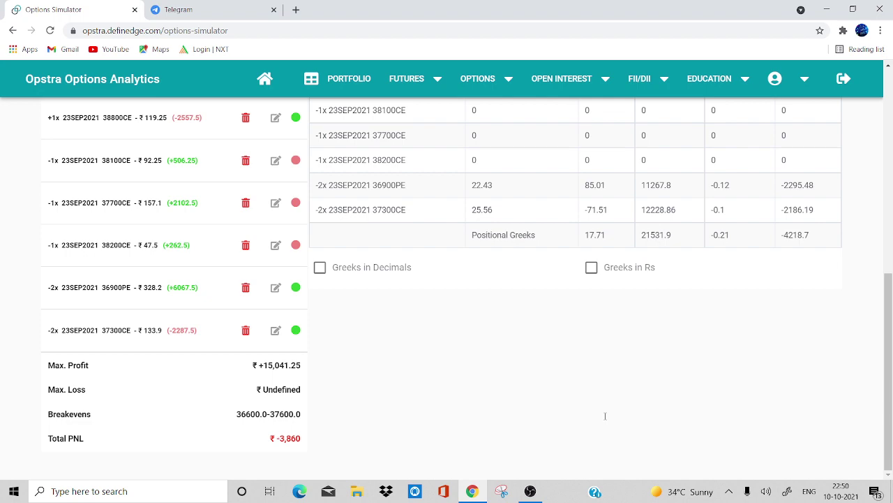
pyautogui.scroll(1, 294, 449)
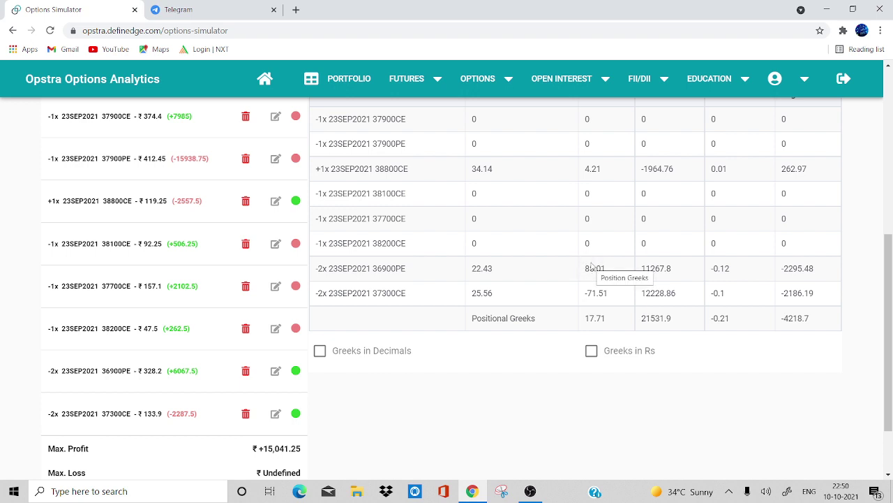
pyautogui.scroll(2, 592, 265)
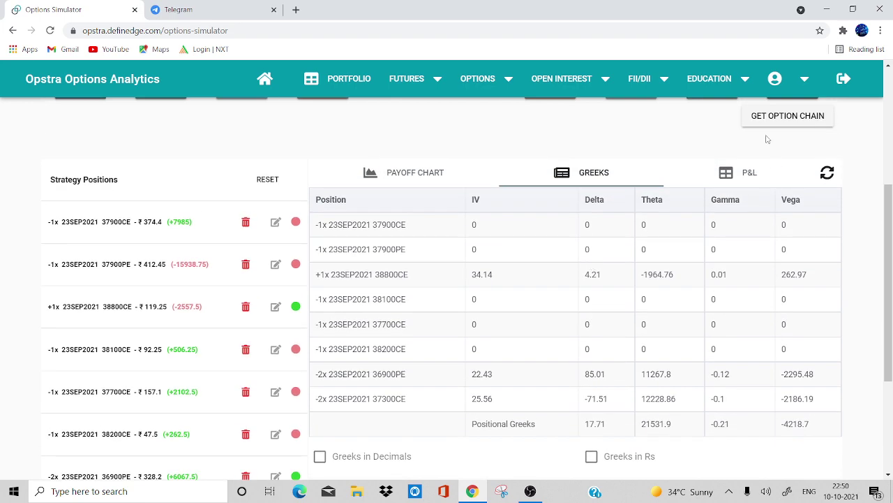
# Advance the simulation in 30-minute increments to 22-Sep-2021 09:55 and review the call and put deltas and total P&L.
pyautogui.click(714, 124)
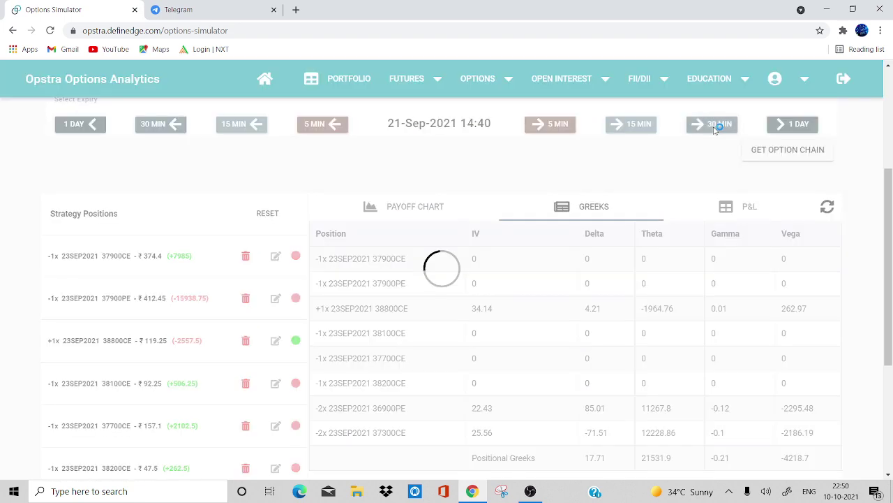
pyautogui.click(714, 126)
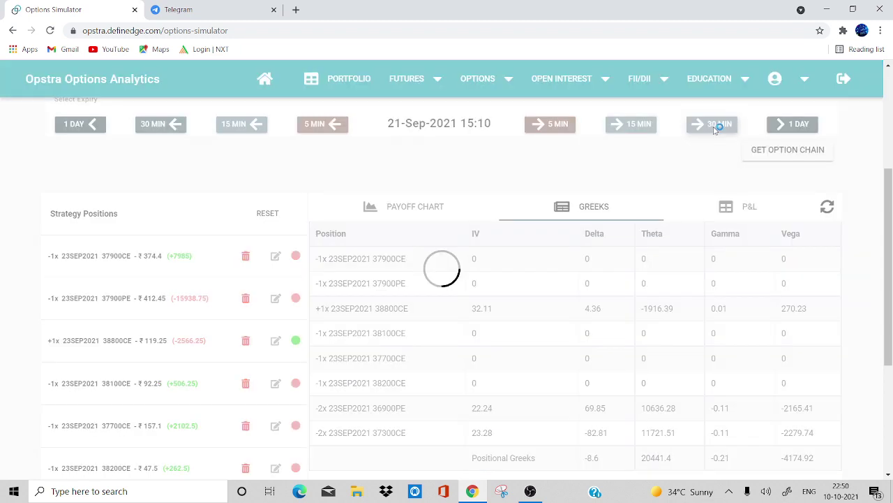
pyautogui.click(715, 127)
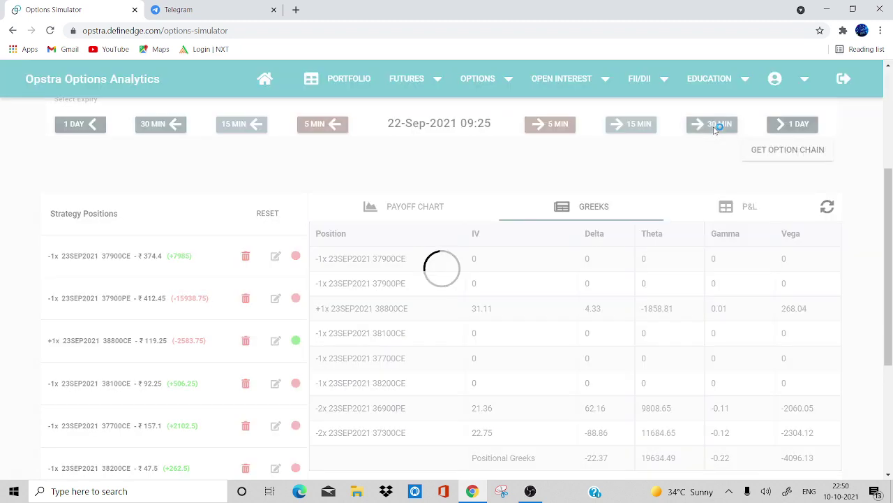
pyautogui.click(713, 128)
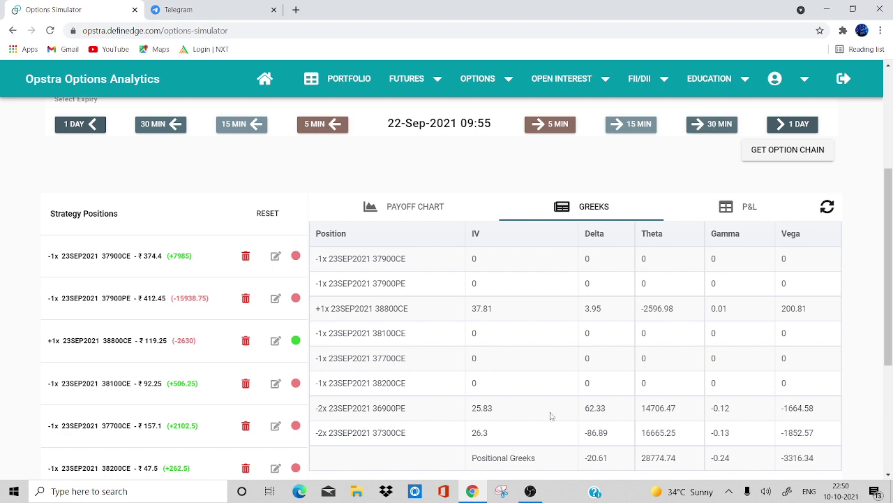
pyautogui.scroll(-3, 597, 410)
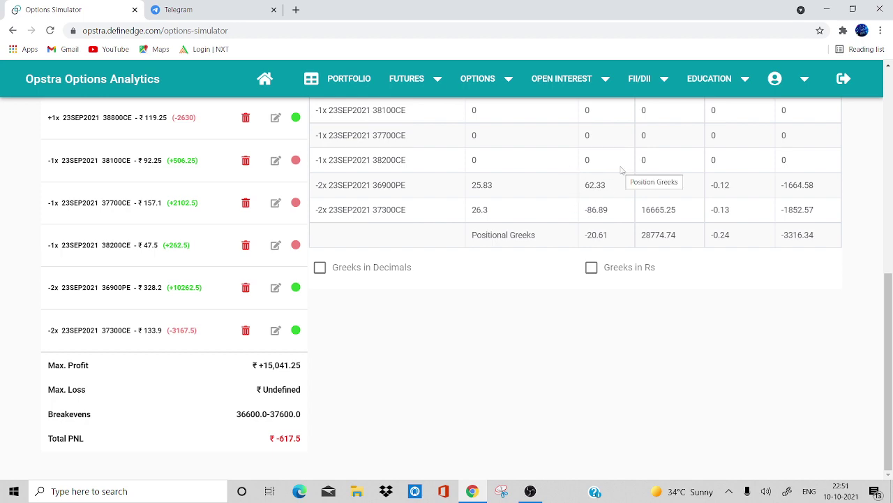
pyautogui.scroll(1, 621, 169)
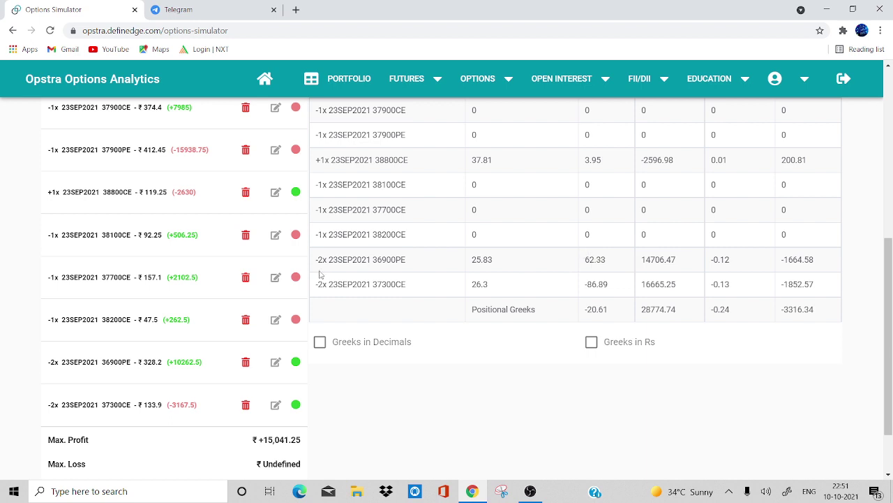
pyautogui.scroll(2, 582, 236)
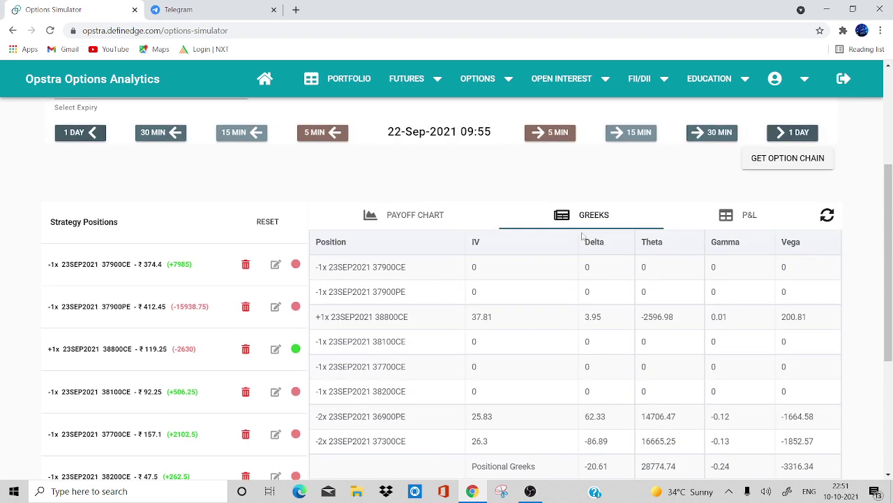
# Review the P&L table and exit the two short 36900 puts at an exit price of 122.
pyautogui.click(742, 215)
pyautogui.scroll(-3, 562, 371)
pyautogui.scroll(1, 562, 371)
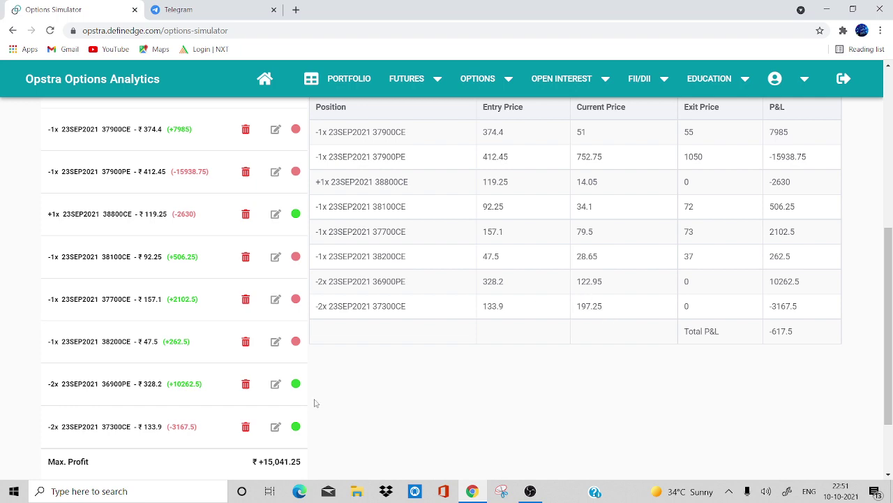
pyautogui.click(274, 386)
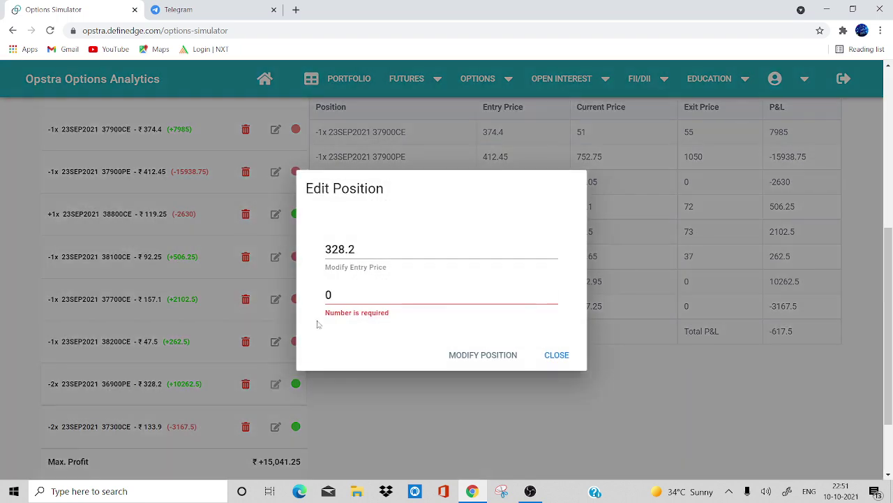
pyautogui.click(343, 294)
pyautogui.write('122')
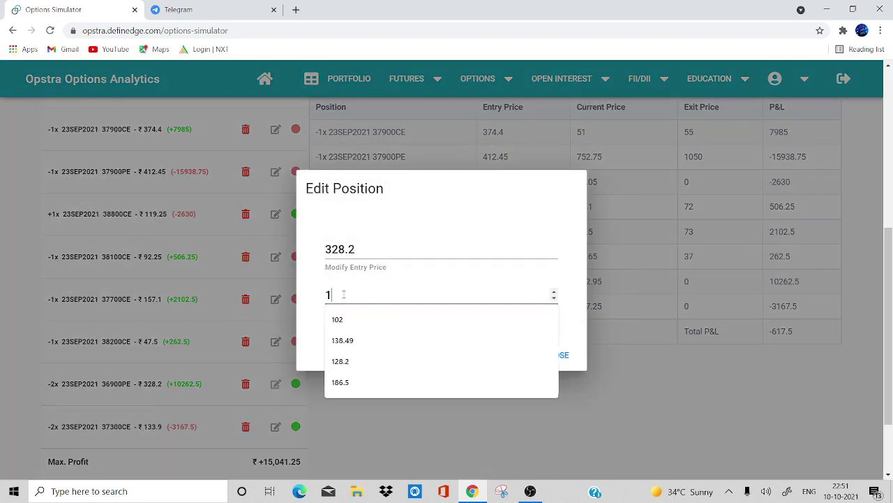
pyautogui.click(461, 357)
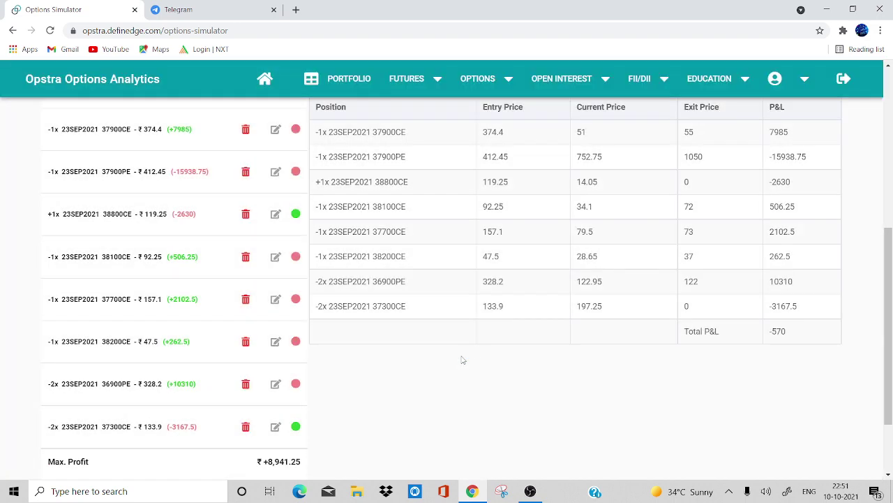
# Load the option chain and sell two lots of the BANKNIFTY 23SEP2021 37200 put at 240.8.
pyautogui.scroll(1, 597, 281)
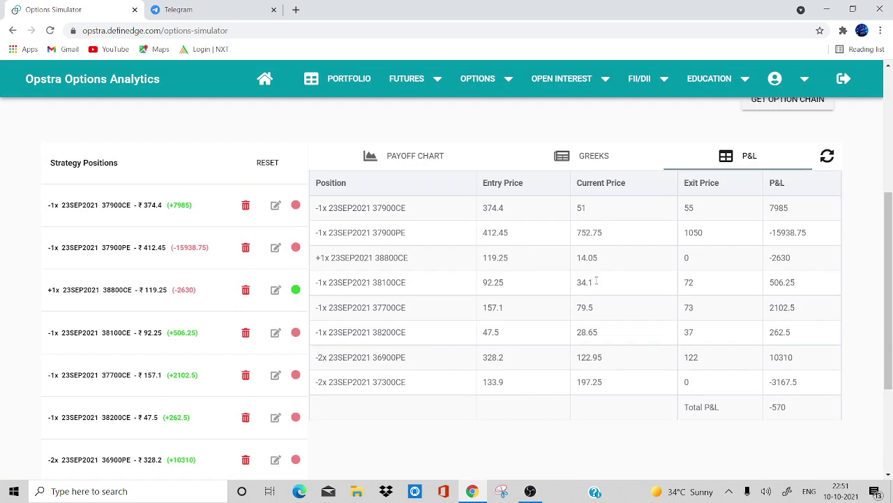
pyautogui.click(766, 127)
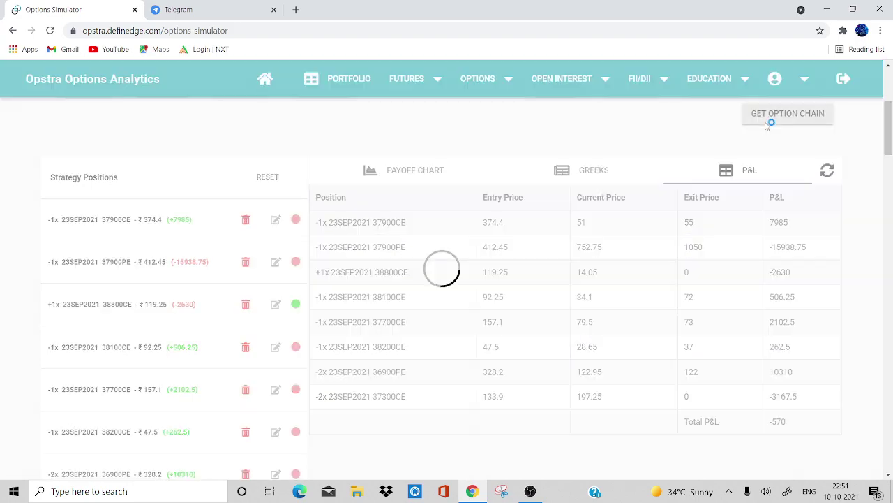
pyautogui.scroll(-5, 618, 279)
pyautogui.scroll(-12, 620, 279)
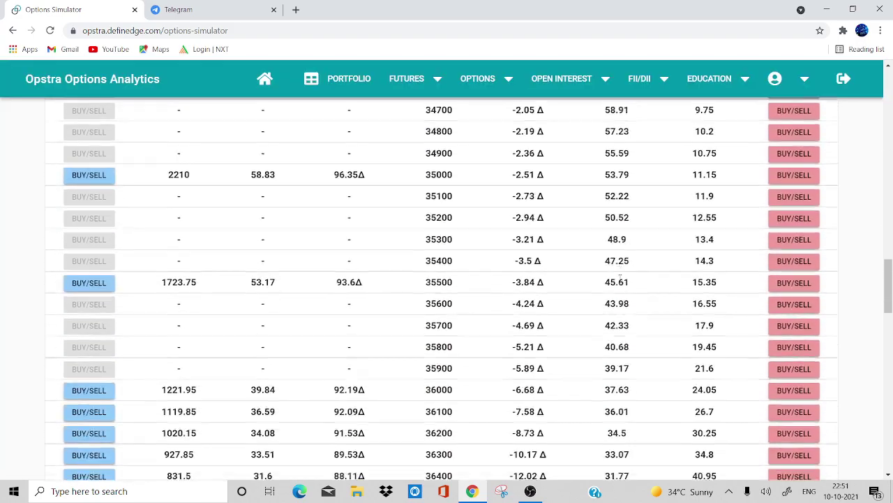
pyautogui.scroll(1, 619, 286)
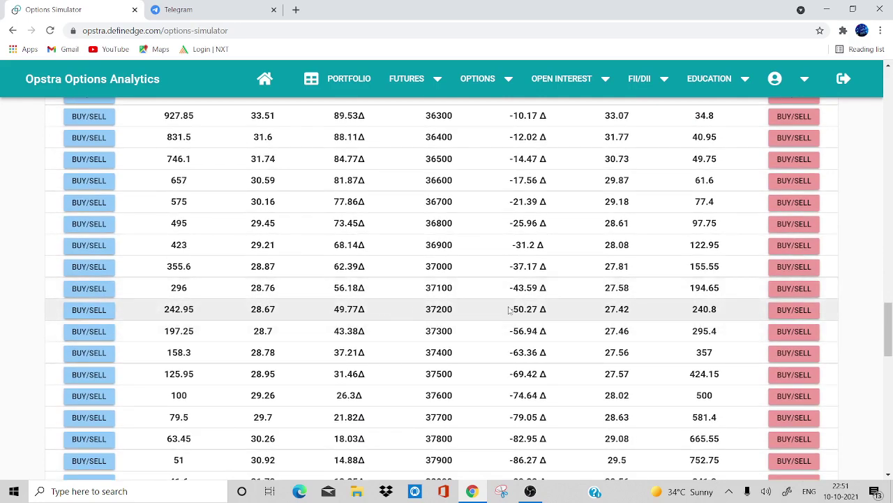
pyautogui.click(783, 311)
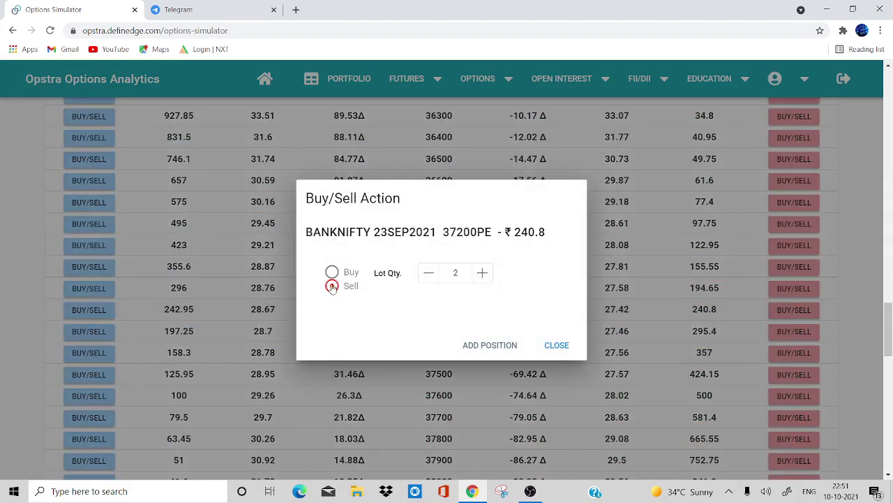
pyautogui.click(488, 345)
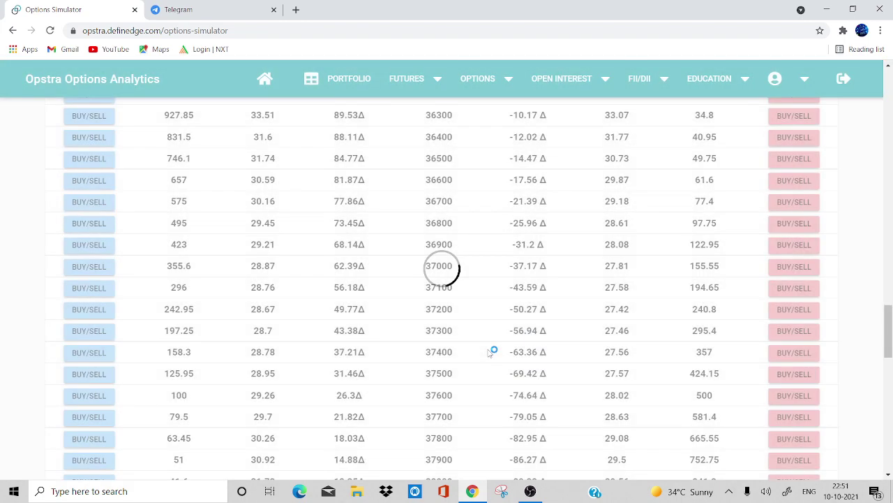
# Compare the deltas of the short 37300 calls and short 37200 puts in the position Greeks.
pyautogui.scroll(15, 488, 354)
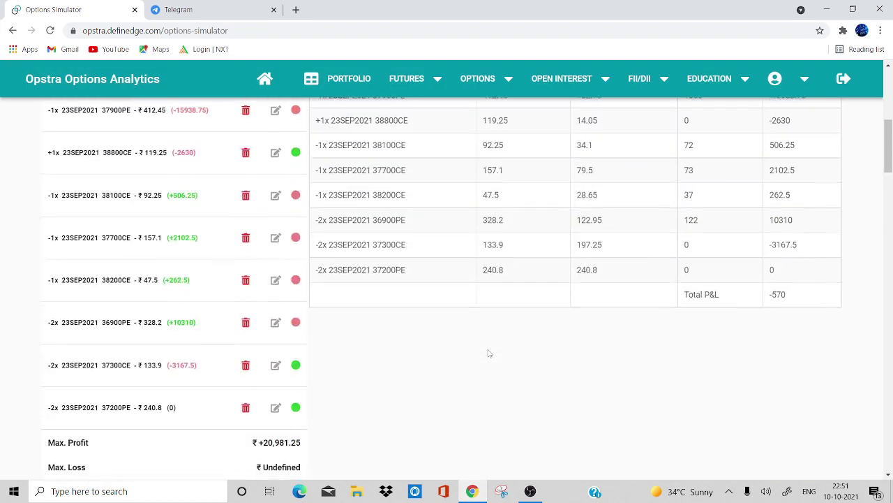
pyautogui.click(594, 242)
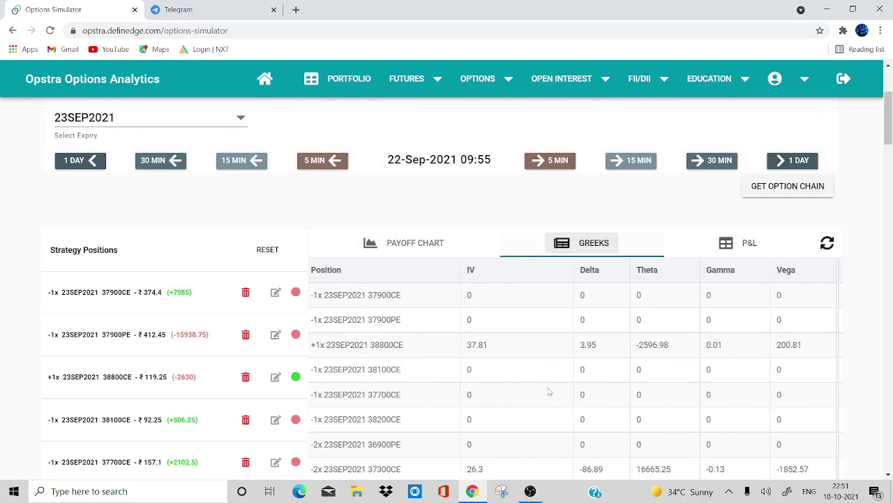
pyautogui.scroll(-2, 549, 391)
pyautogui.scroll(1, 549, 390)
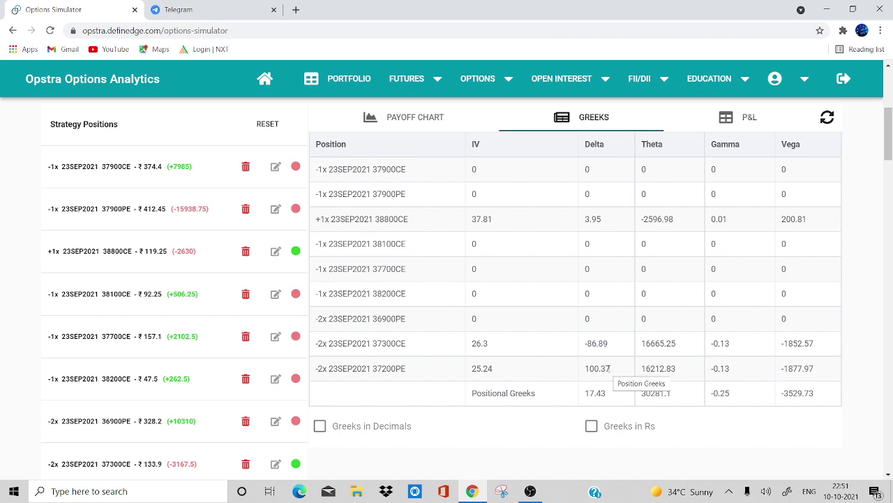
pyautogui.scroll(2, 608, 370)
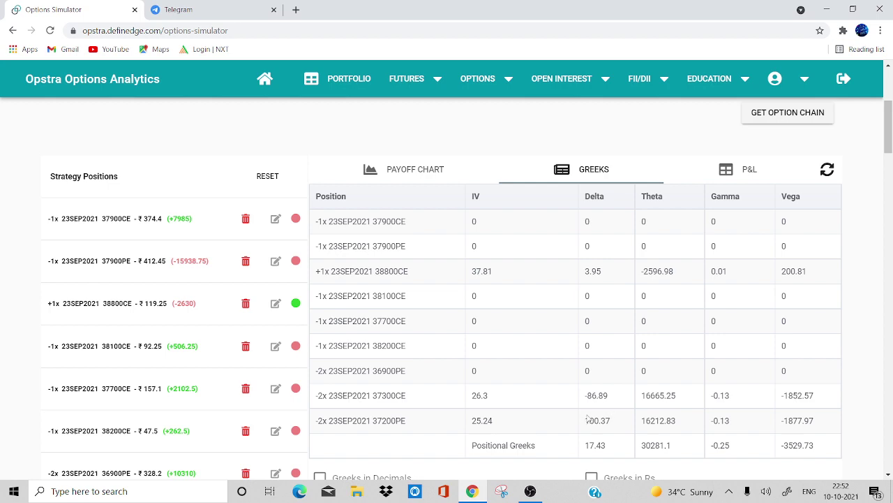
pyautogui.scroll(1, 587, 417)
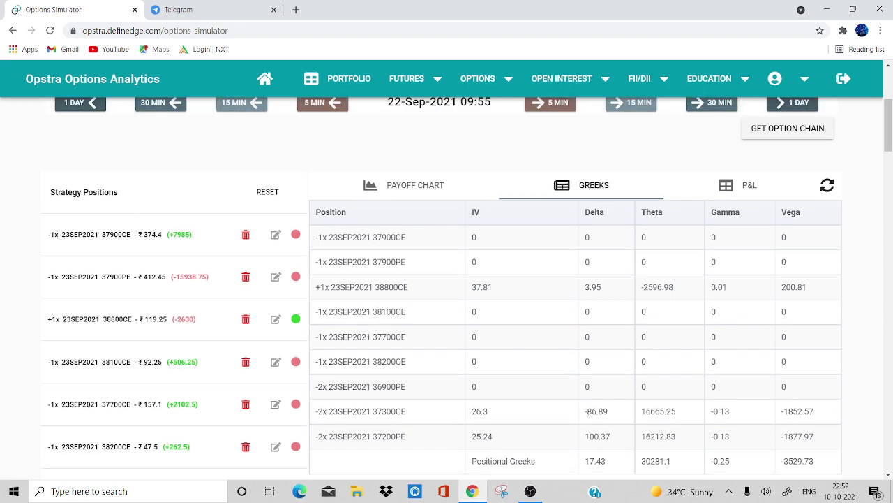
# Advance the simulation in 30-minute increments to 22-Sep-2021 13:25, checking the call and put deltas and total P&L.
pyautogui.click(705, 112)
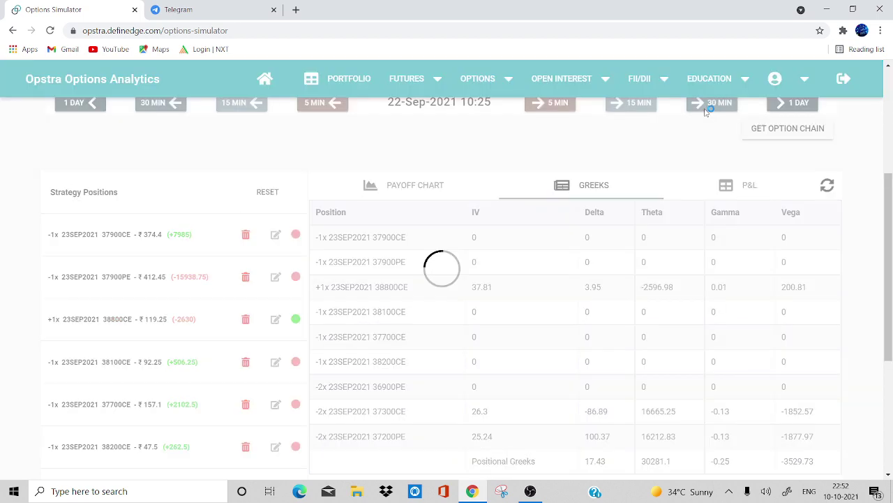
pyautogui.click(706, 112)
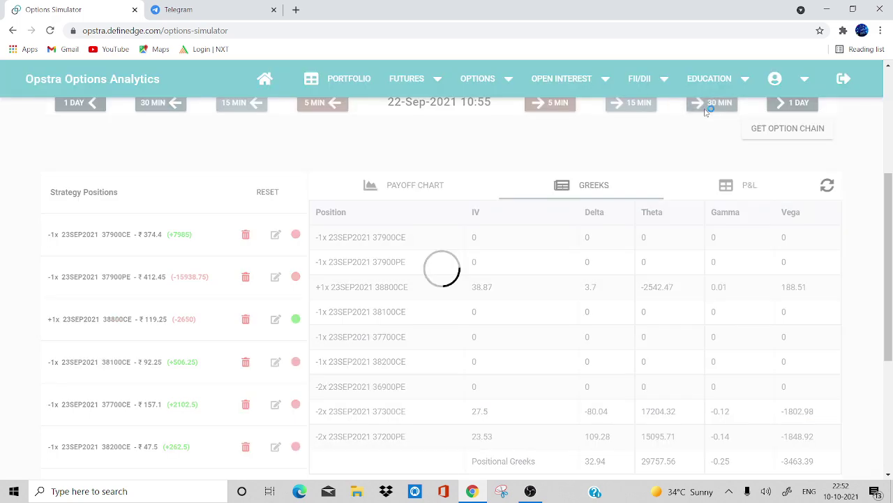
pyautogui.click(706, 112)
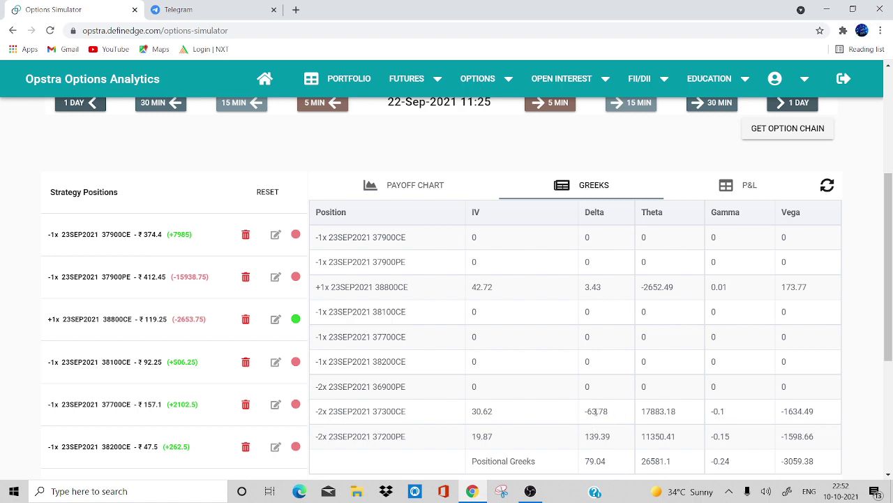
pyautogui.scroll(1, 608, 404)
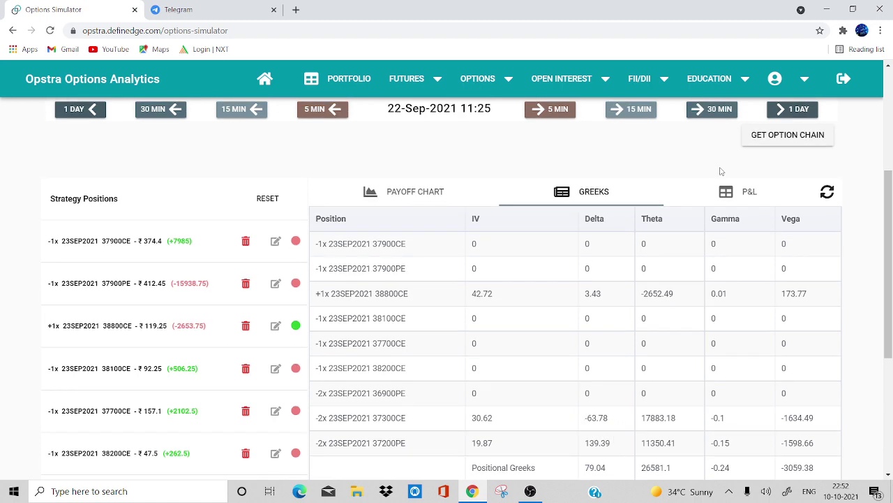
pyautogui.click(726, 110)
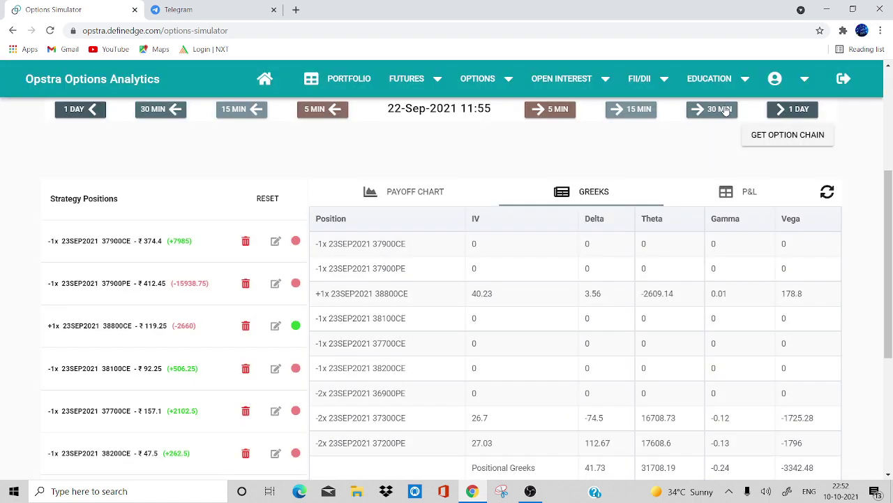
pyautogui.click(726, 110)
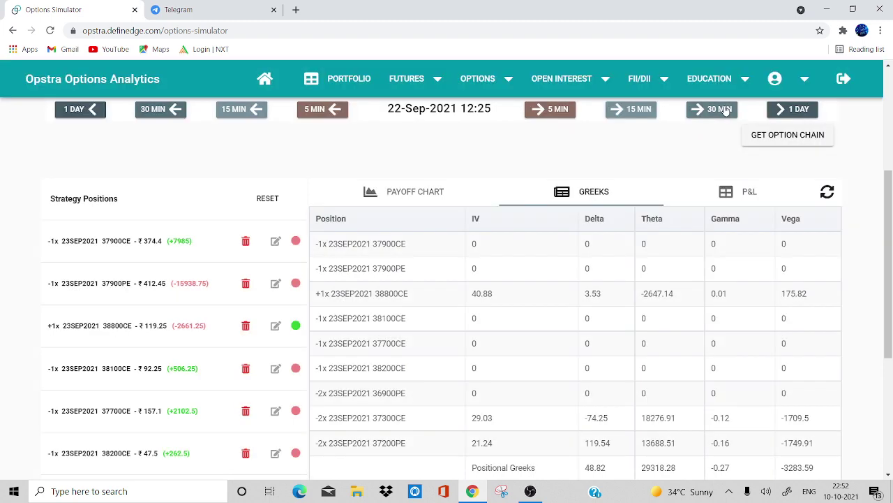
pyautogui.click(726, 110)
pyautogui.click(726, 110)
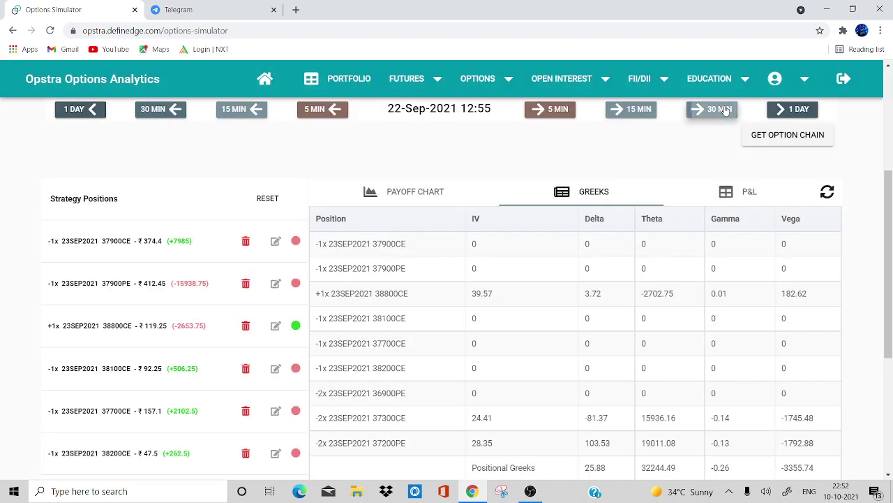
pyautogui.scroll(-3, 726, 112)
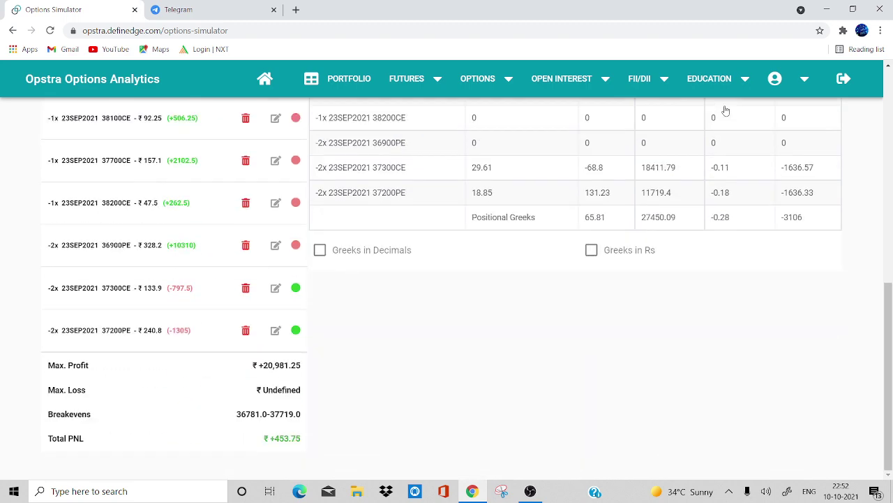
# Advance the simulation in 30-minute increments to 22-Sep-2021 14:55 and inspect the payoff chart around the spot price.
pyautogui.scroll(4, 271, 431)
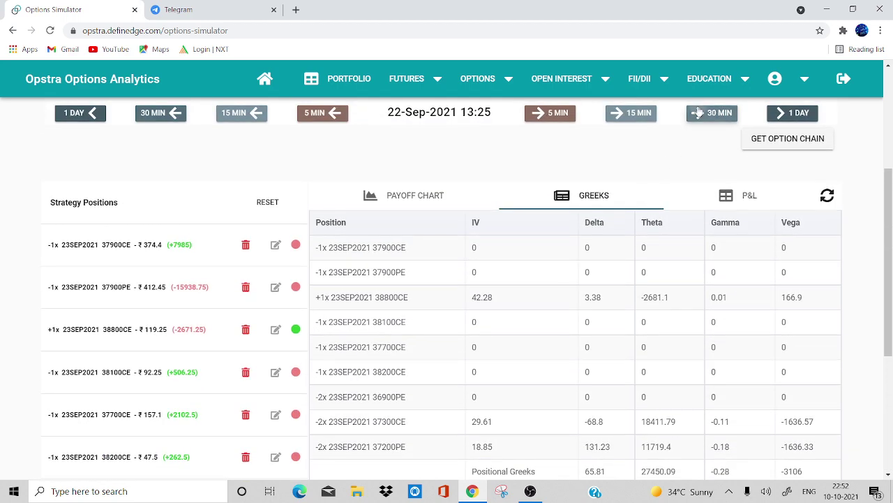
pyautogui.click(698, 113)
pyautogui.click(698, 113)
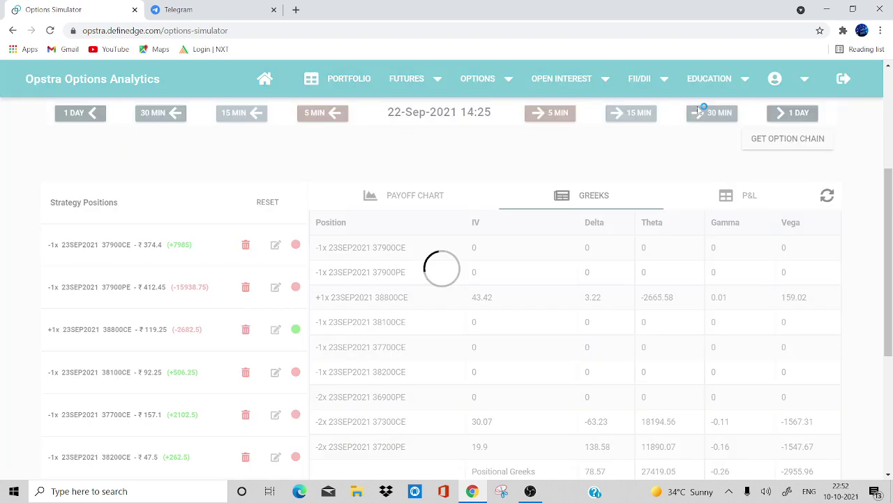
pyautogui.click(698, 113)
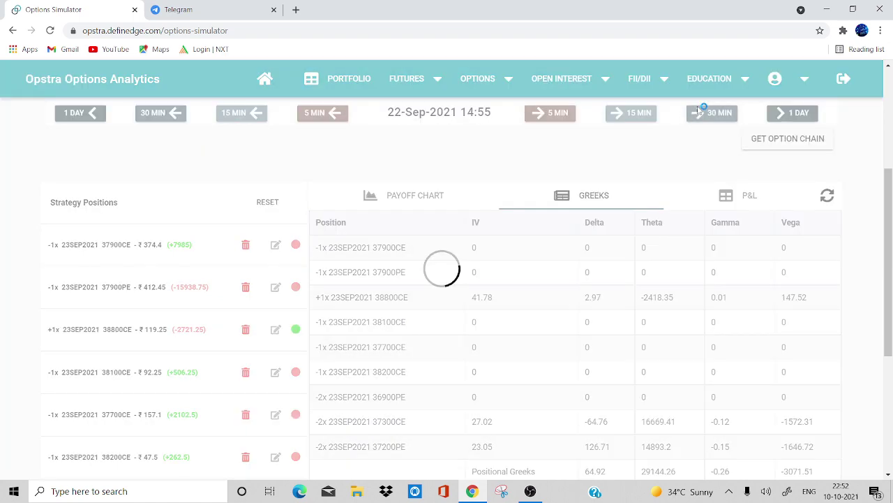
pyautogui.click(375, 204)
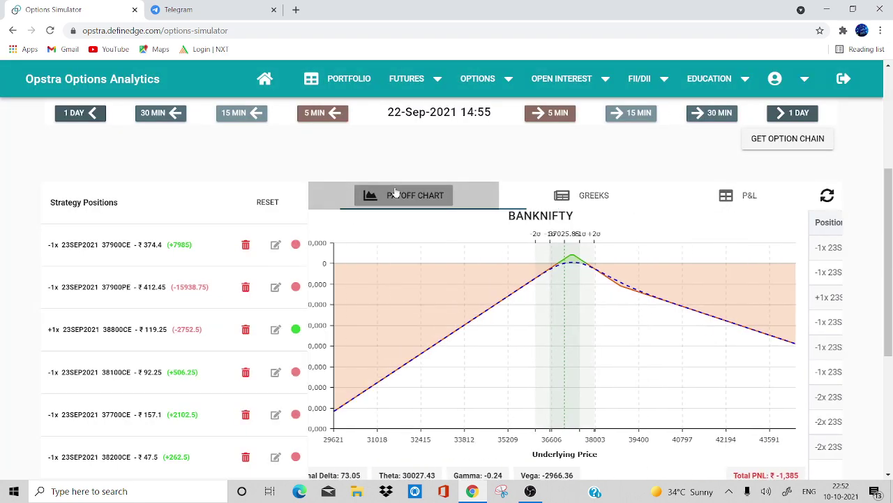
pyautogui.scroll(-1, 471, 321)
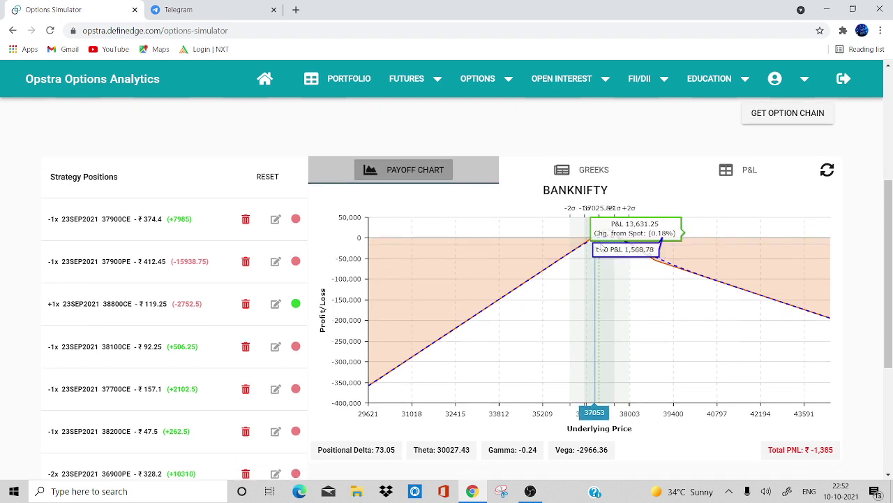
# Advance the simulation in 30-minute increments to 23-Sep-2021 09:40 and check the payoff at spot and the total P&L.
pyautogui.scroll(2, 600, 241)
pyautogui.click(726, 183)
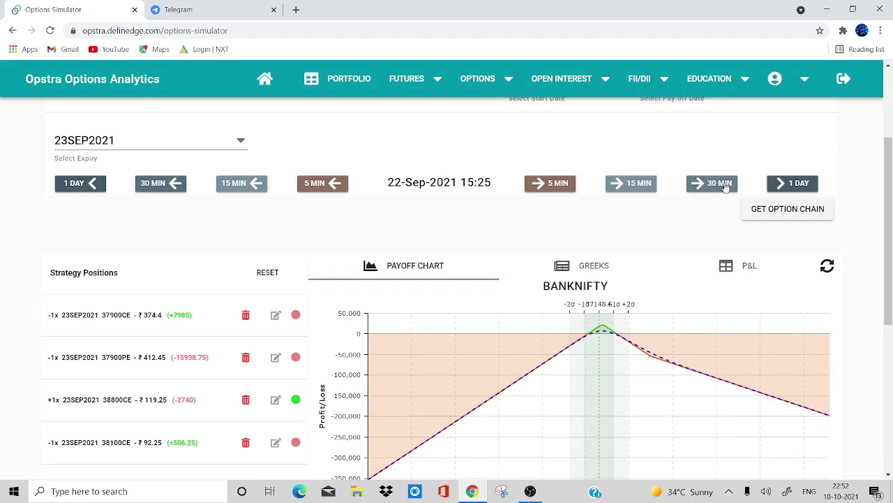
pyautogui.click(726, 184)
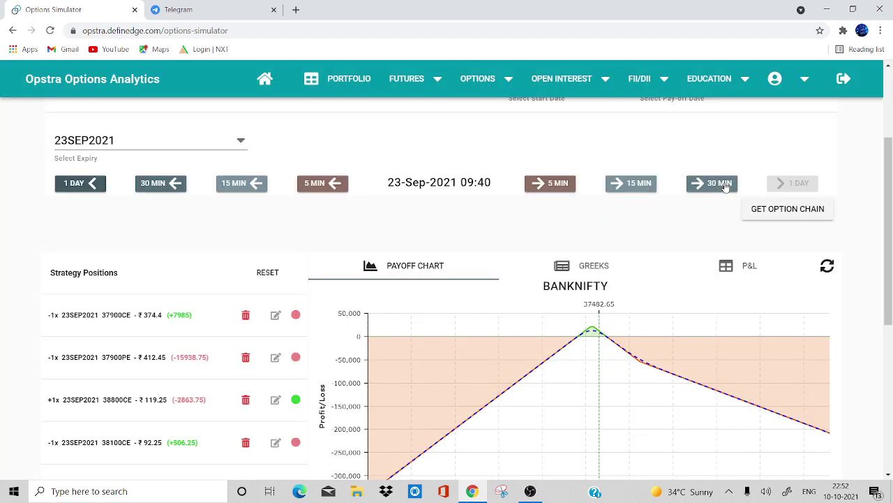
pyautogui.moveTo(598, 347)
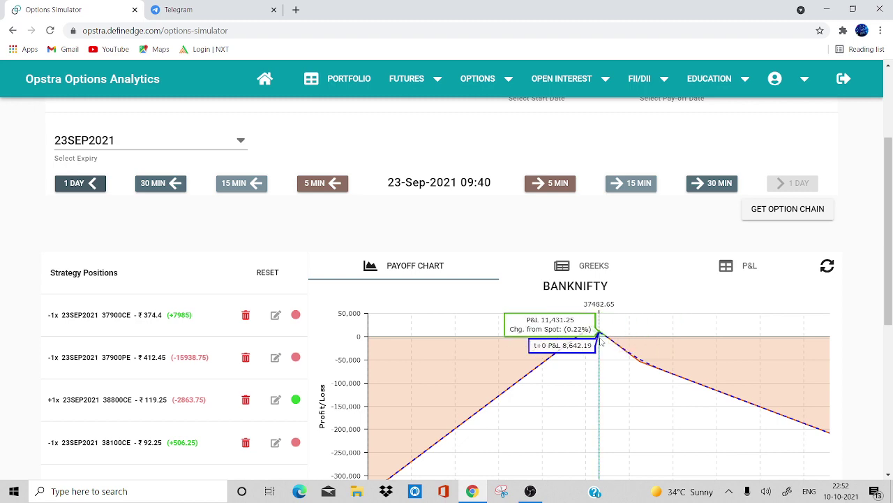
pyautogui.scroll(-4, 601, 342)
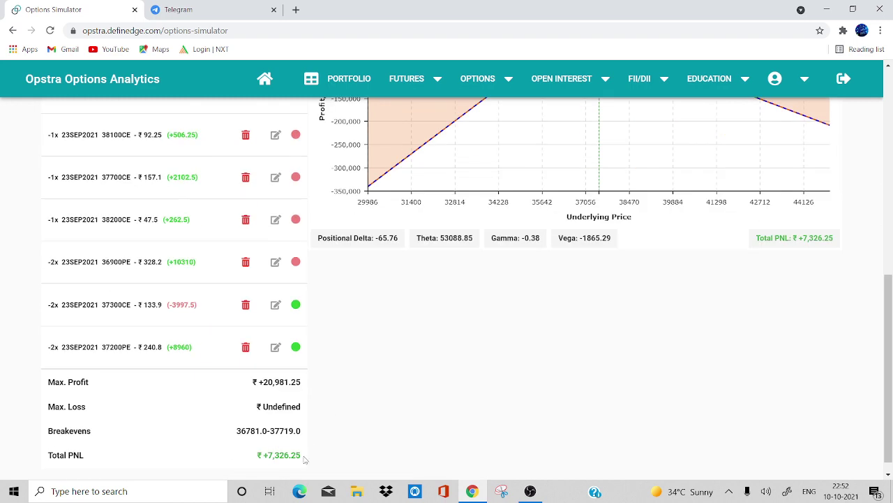
pyautogui.scroll(5, 347, 425)
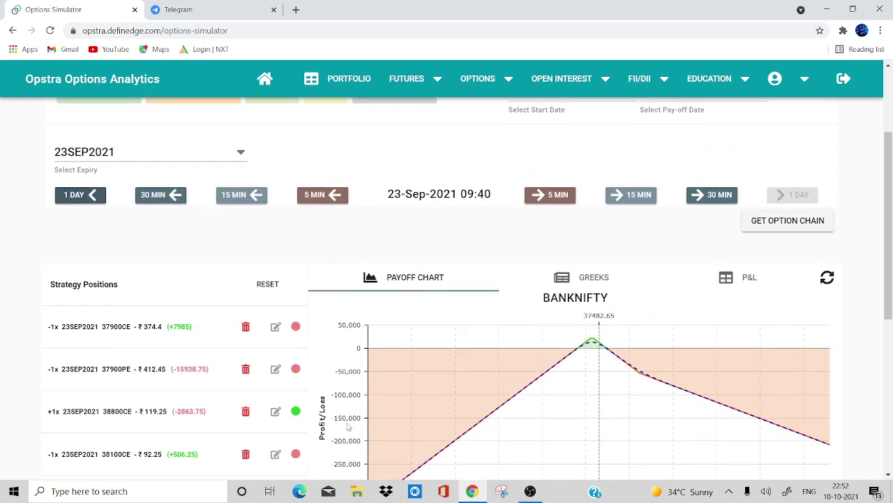
# Examine the Greeks of the short 37300 calls and 37200 puts on expiry morning.
pyautogui.click(574, 285)
pyautogui.scroll(-3, 574, 289)
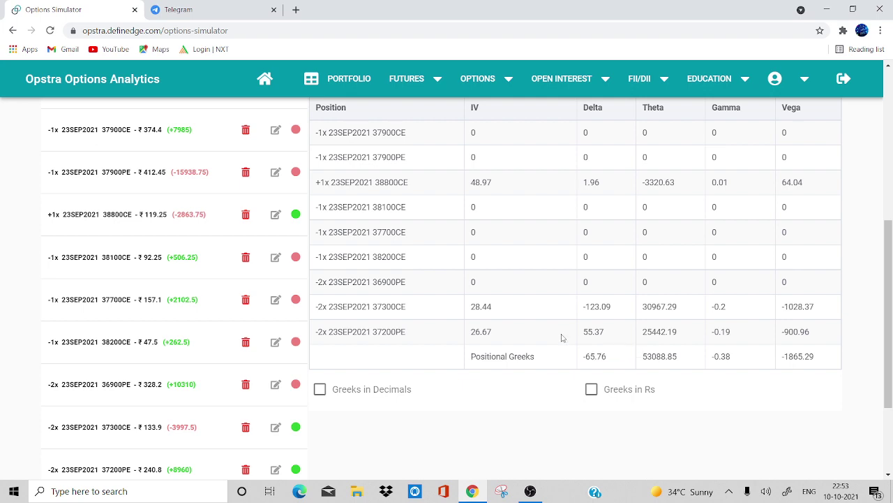
pyautogui.scroll(1, 512, 336)
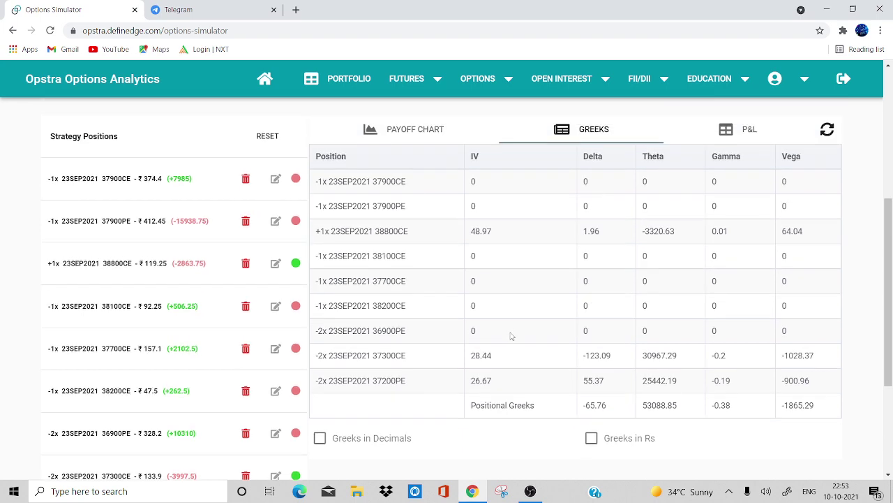
# Check the current option prices and exit the short 37200 puts by setting their exit price to 61.
pyautogui.scroll(1, 512, 336)
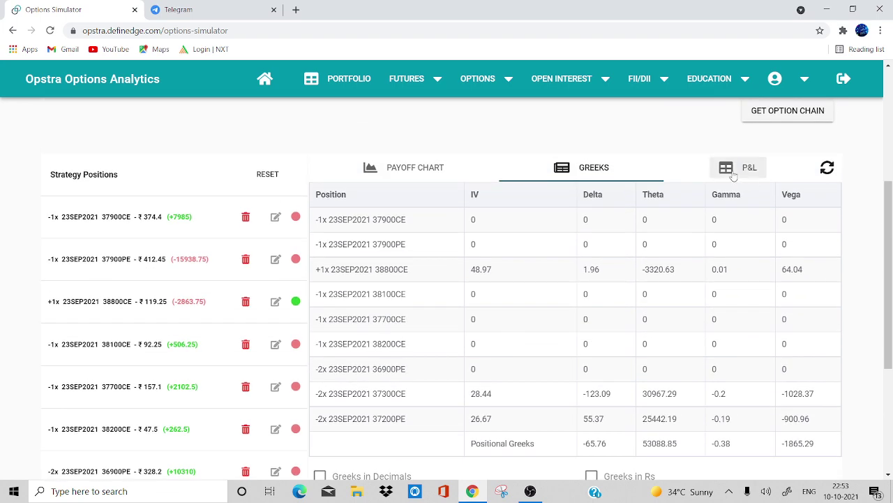
pyautogui.click(733, 175)
pyautogui.scroll(-3, 565, 314)
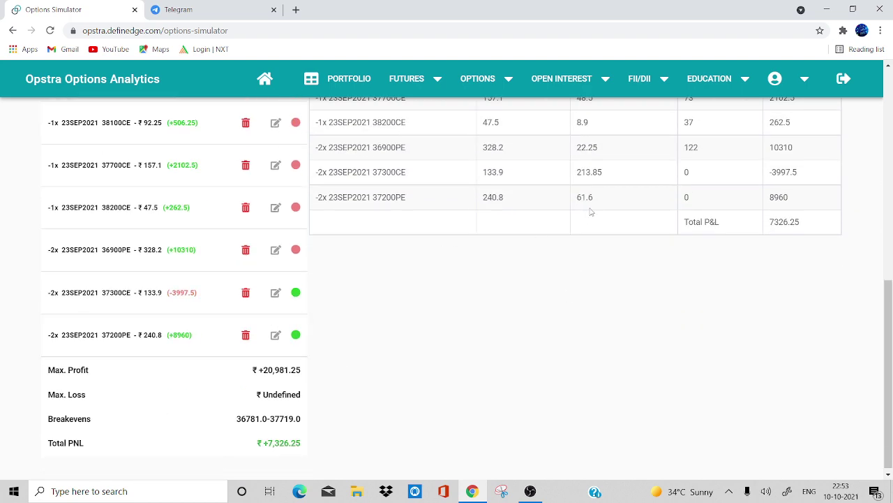
pyautogui.click(277, 335)
pyautogui.click(344, 293)
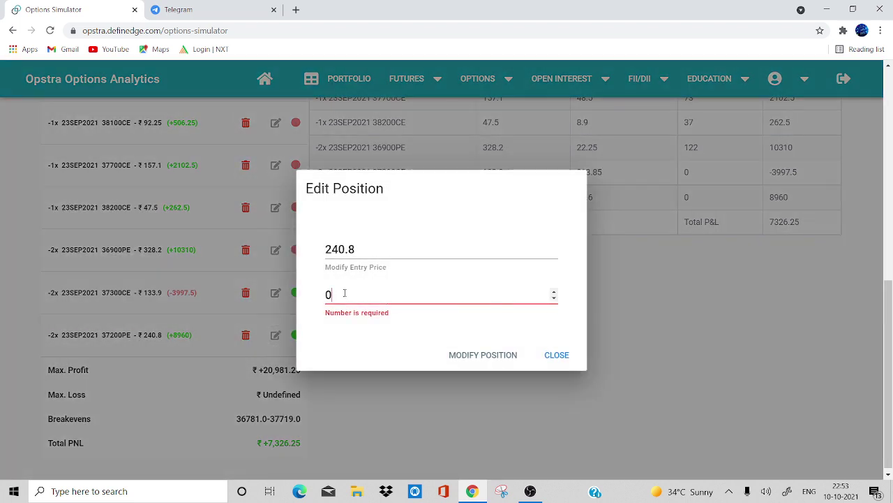
pyautogui.write('61')
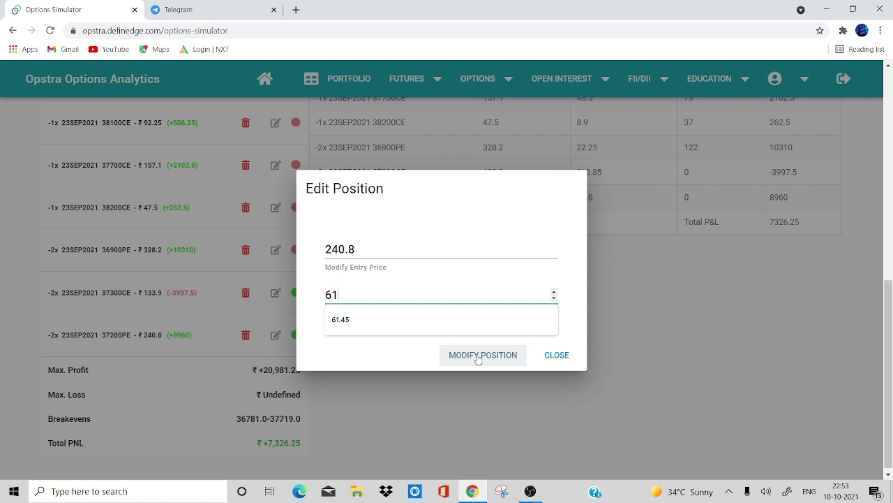
pyautogui.click(480, 355)
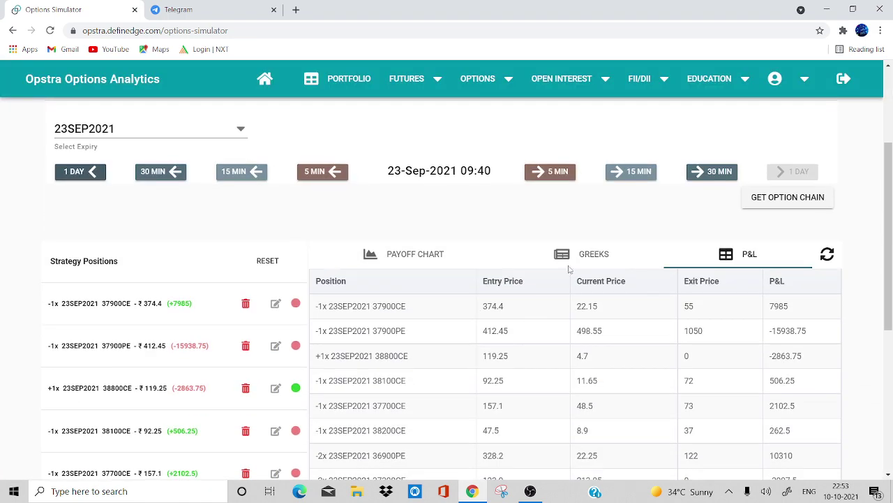
# Load the 23SEP2021 option chain and sell 2 lots of the 37400 put at 129.9.
pyautogui.click(803, 202)
pyautogui.scroll(-8, 677, 333)
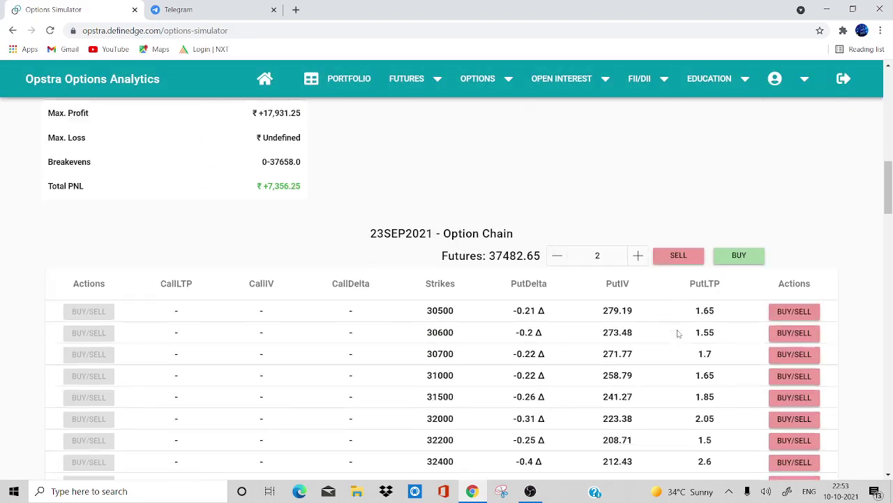
pyautogui.scroll(-18, 677, 334)
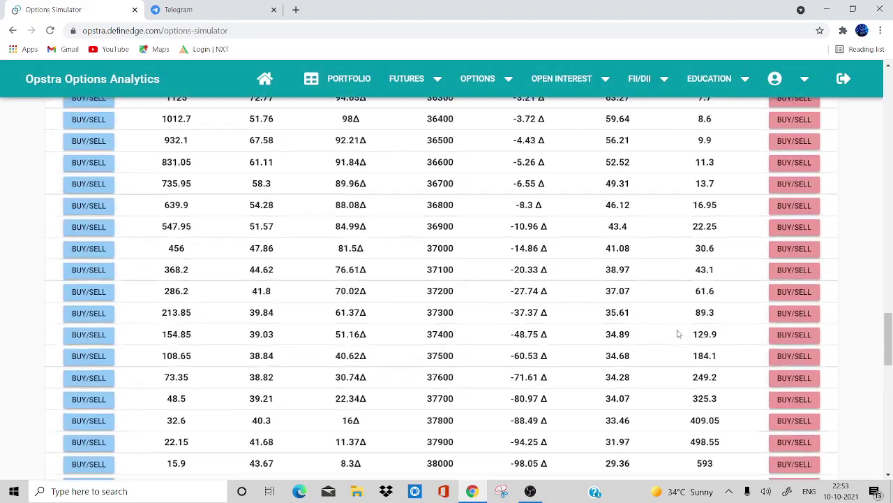
pyautogui.scroll(-2, 677, 334)
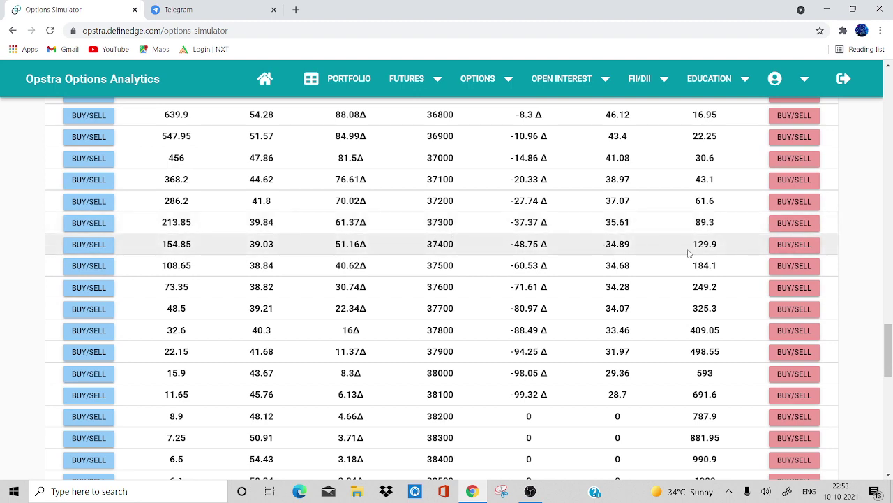
pyautogui.click(792, 254)
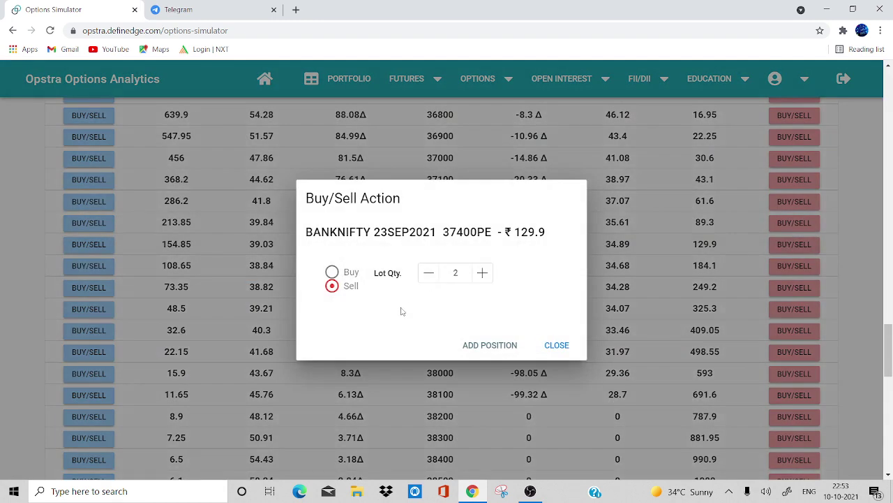
pyautogui.click(489, 345)
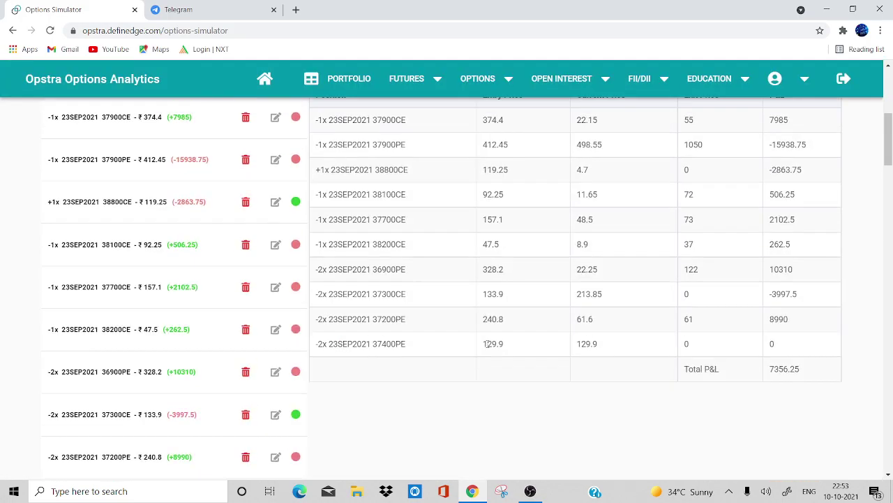
# Check the Greeks of the short 37300 calls and 37400 puts and the overall positional delta.
pyautogui.click(587, 298)
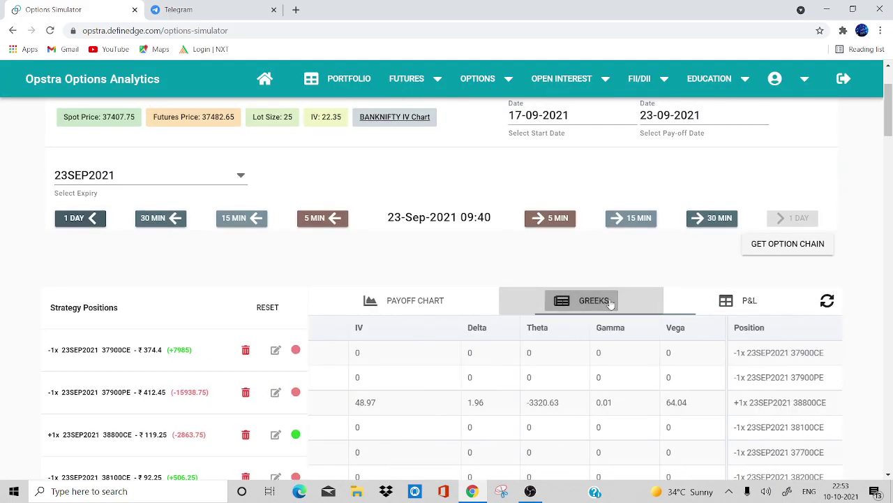
pyautogui.scroll(-4, 550, 370)
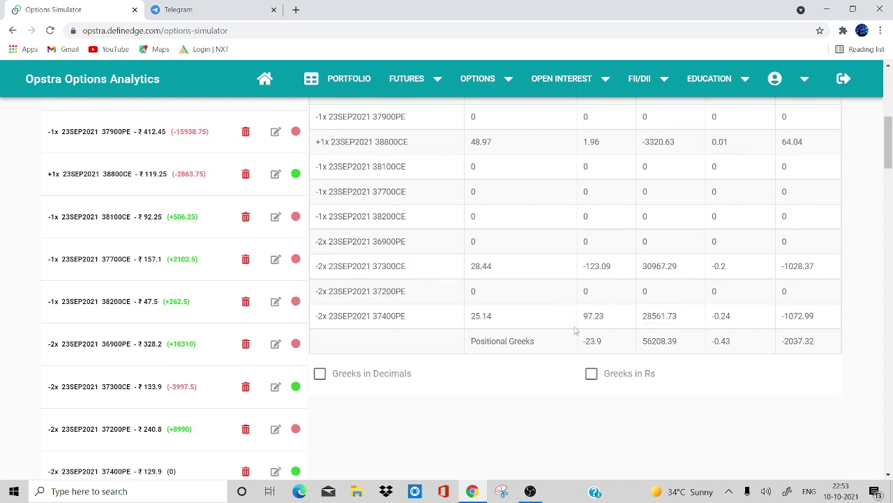
pyautogui.scroll(6, 614, 339)
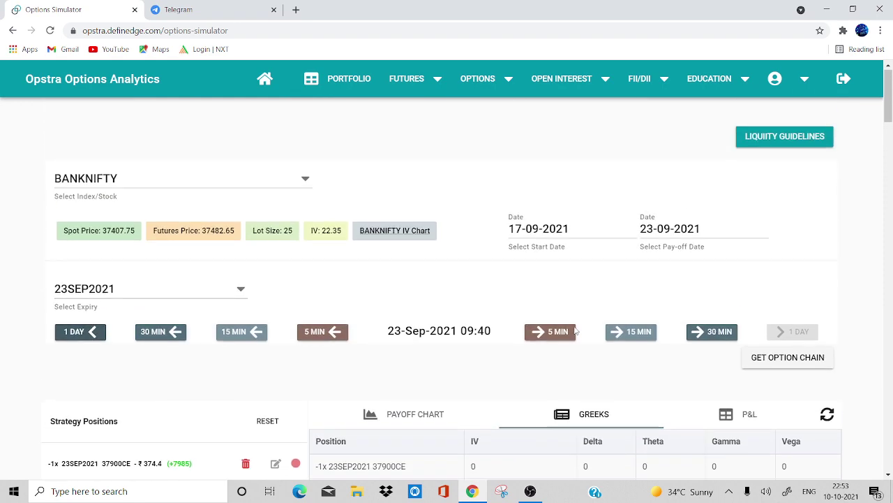
# Advance the simulation by 30 minutes to 23-Sep-2021 10:10 and check the position deltas, total P&L and spot price.
pyautogui.click(718, 339)
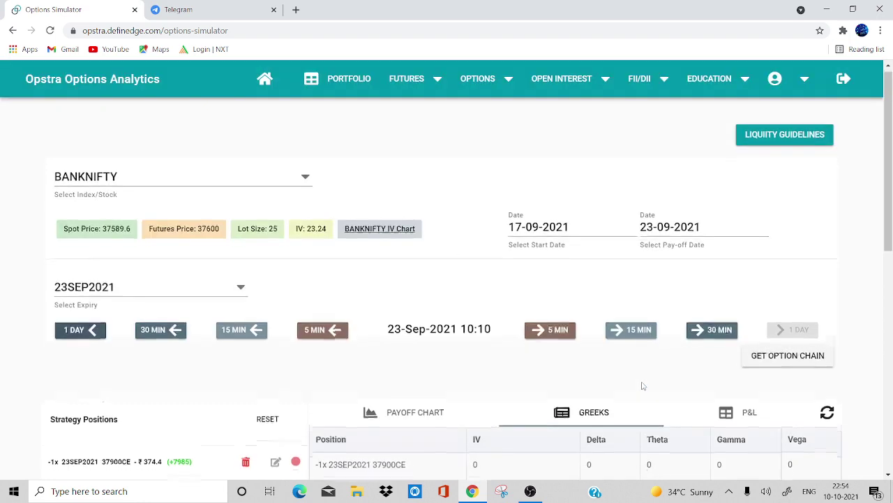
pyautogui.scroll(-4, 644, 386)
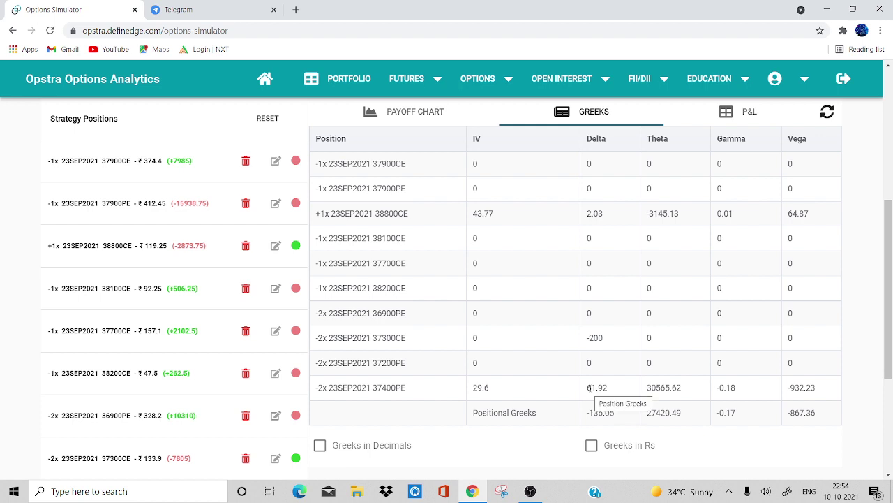
pyautogui.scroll(-3, 588, 387)
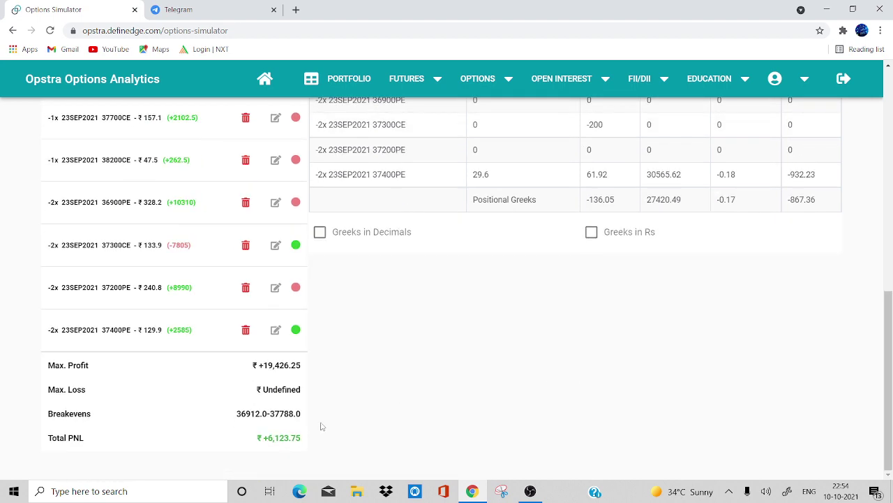
pyautogui.scroll(2, 440, 434)
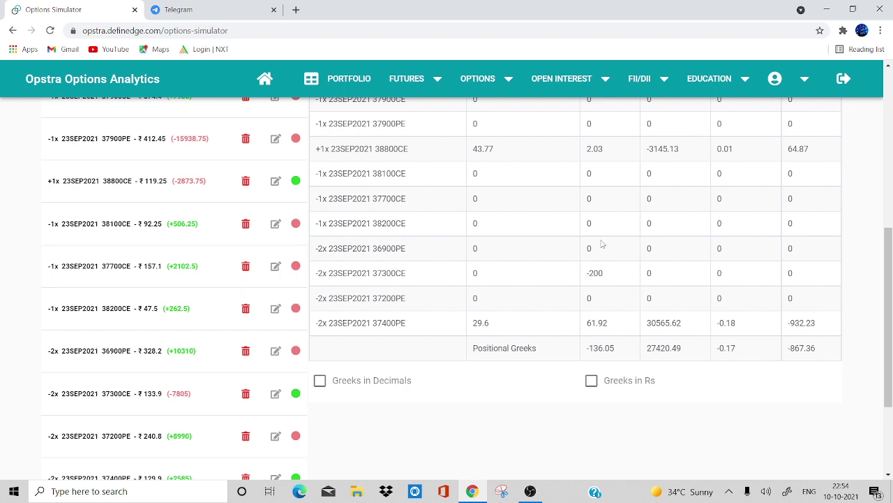
pyautogui.scroll(4, 598, 272)
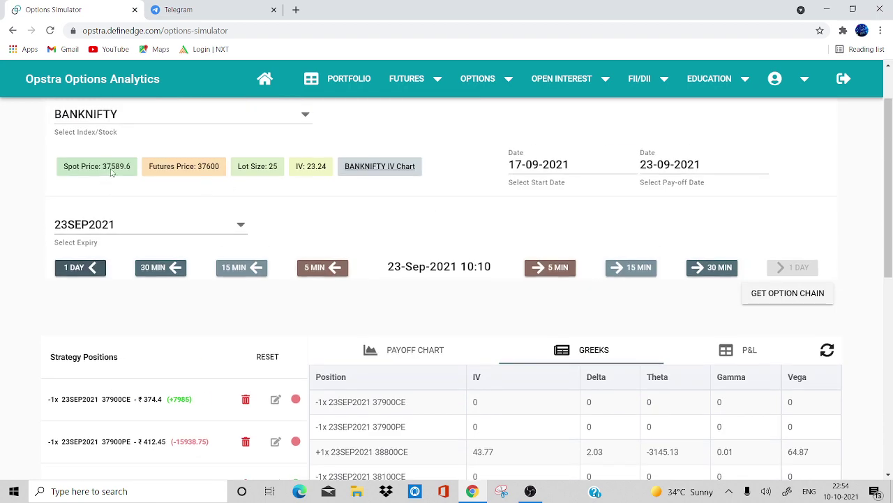
pyautogui.scroll(-3, 112, 175)
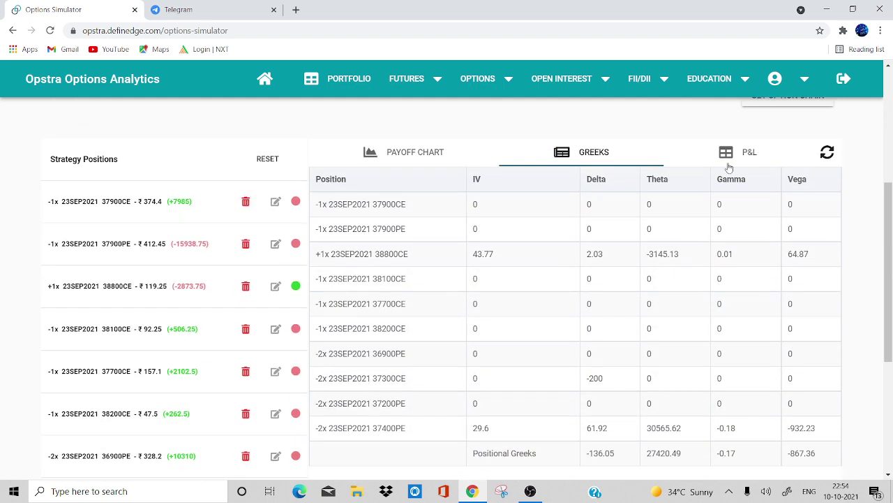
# Review the P&L of each leg and exit the short 37300 calls by setting their exit price to 290.
pyautogui.click(742, 151)
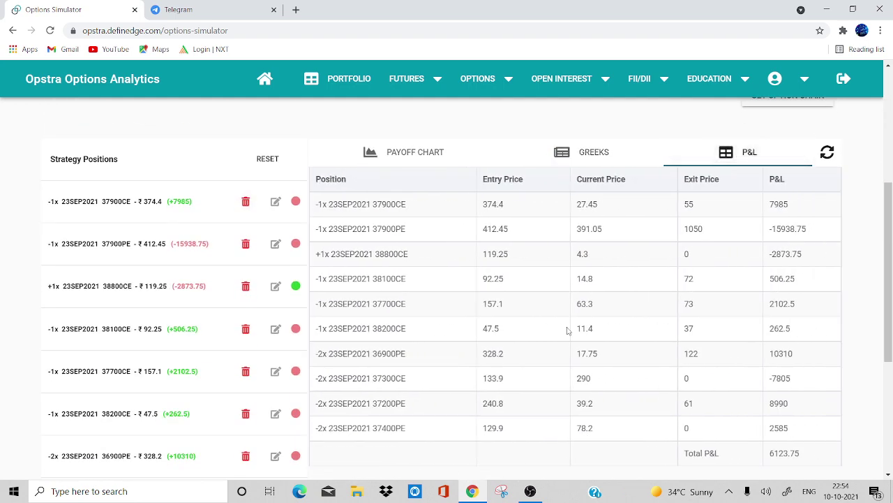
pyautogui.scroll(-4, 559, 304)
pyautogui.scroll(2, 558, 304)
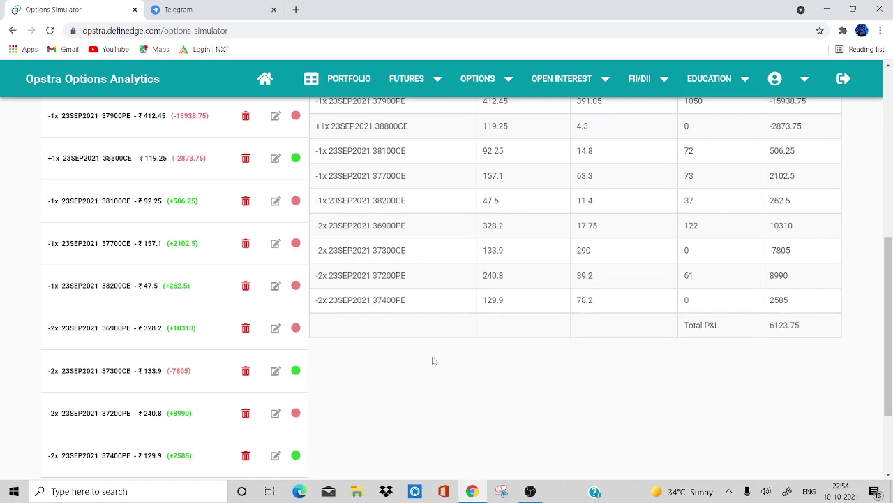
pyautogui.scroll(1, 418, 353)
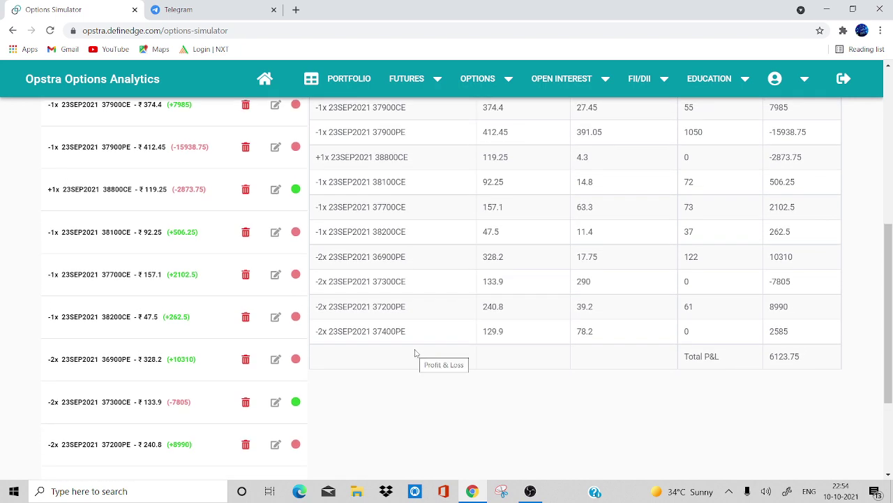
pyautogui.scroll(-1, 415, 352)
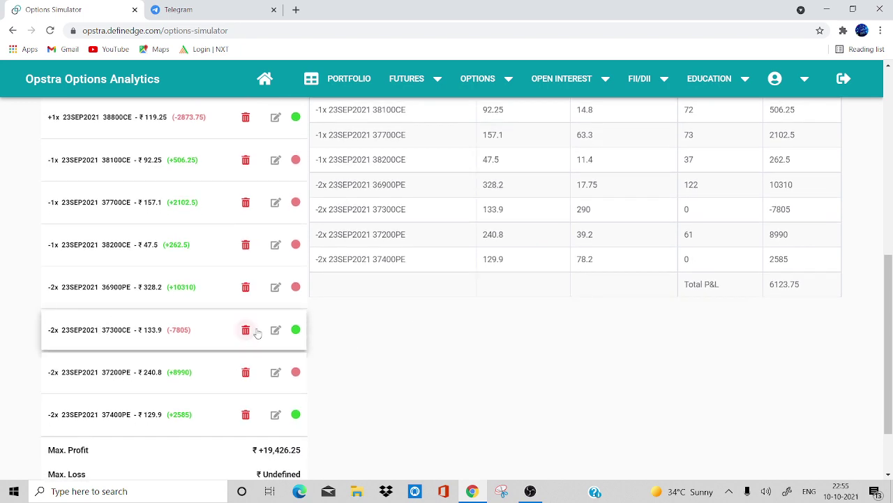
pyautogui.scroll(2, 448, 350)
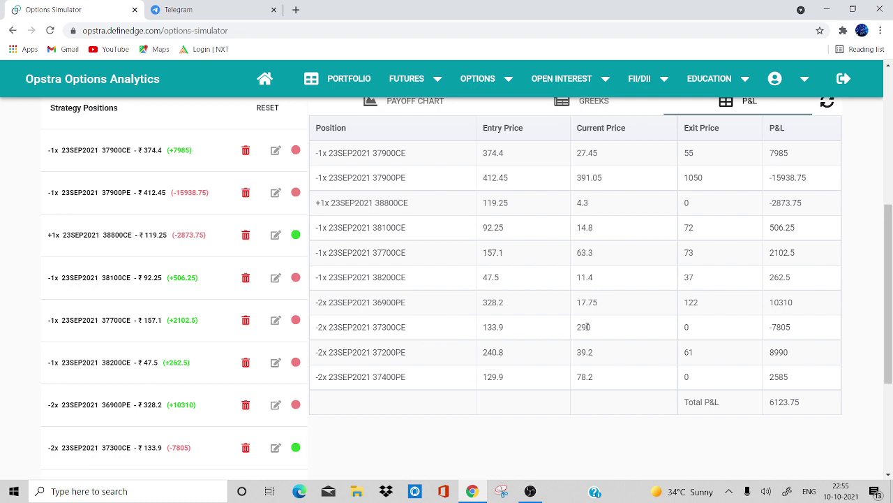
pyautogui.scroll(-2, 587, 326)
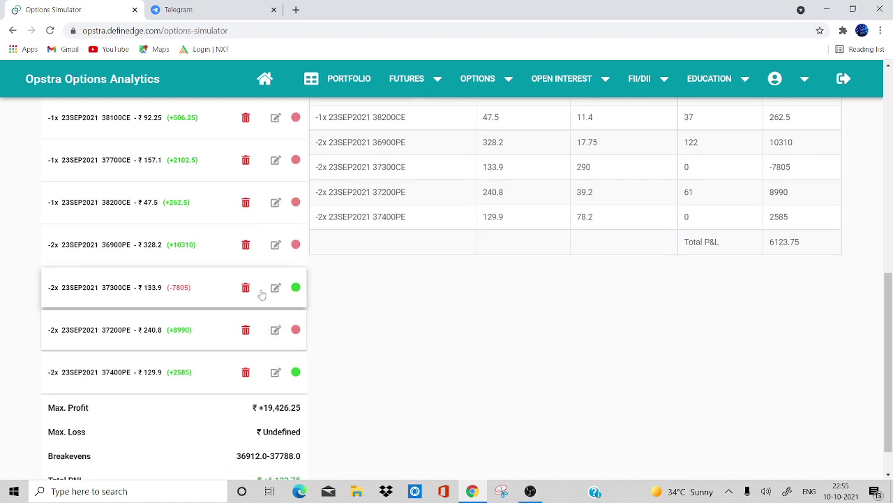
pyautogui.click(283, 292)
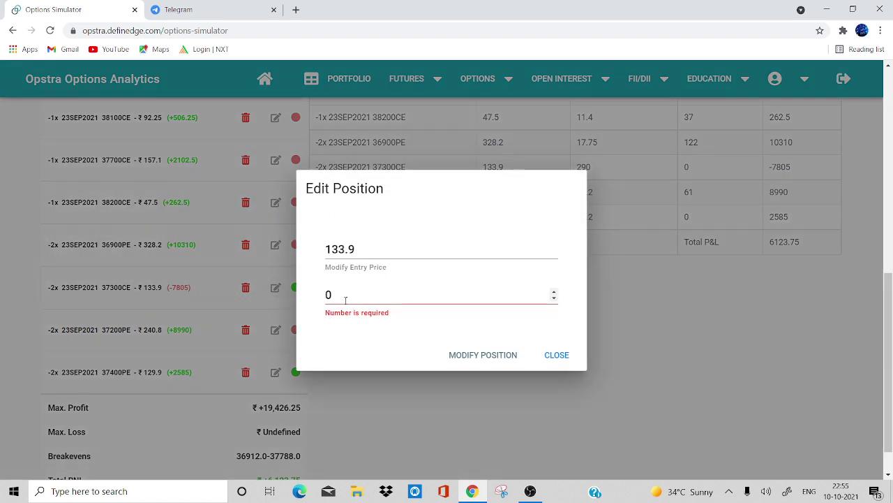
pyautogui.click(345, 299)
pyautogui.press('BackSpace')
pyautogui.write('2')
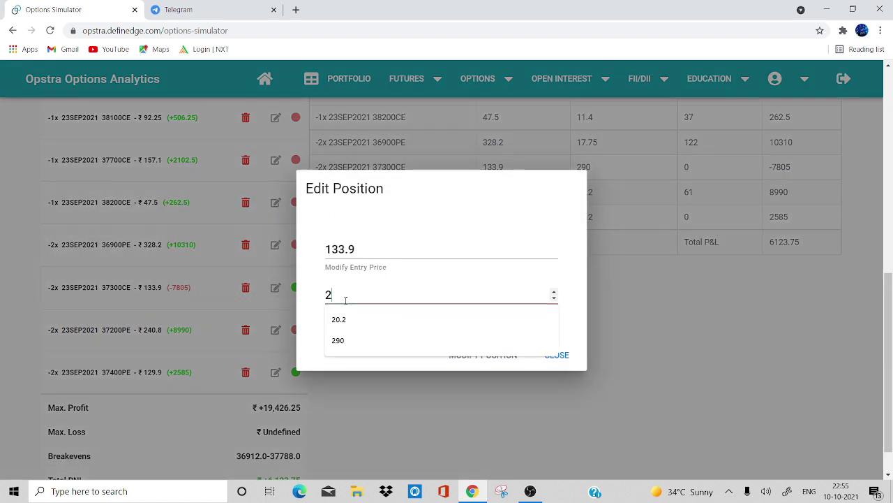
pyautogui.write('90')
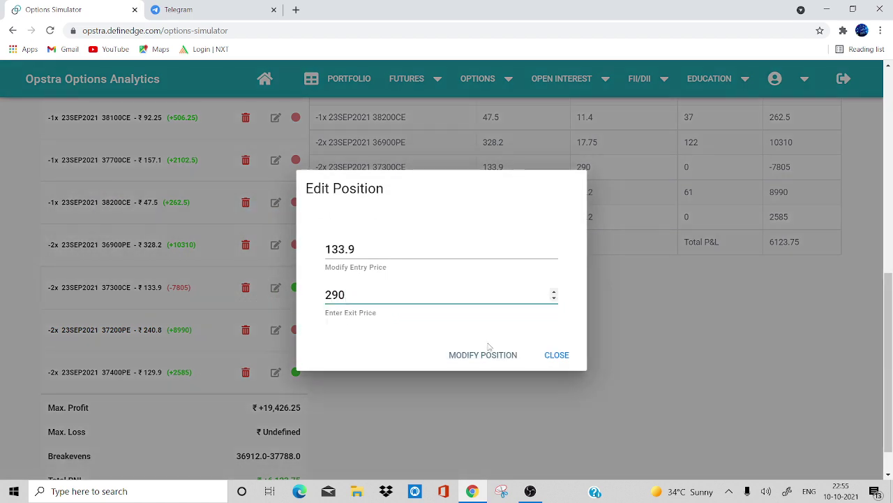
pyautogui.click(492, 357)
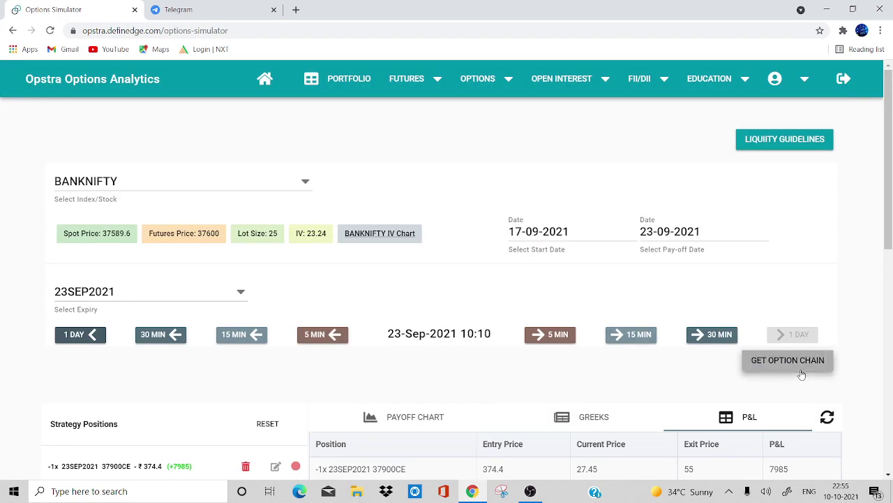
# Find the near-the-money strikes in the refreshed option chain and sell 4 lots of the 37600 call at 99.6.
pyautogui.scroll(-5, 793, 315)
pyautogui.scroll(-15, 794, 315)
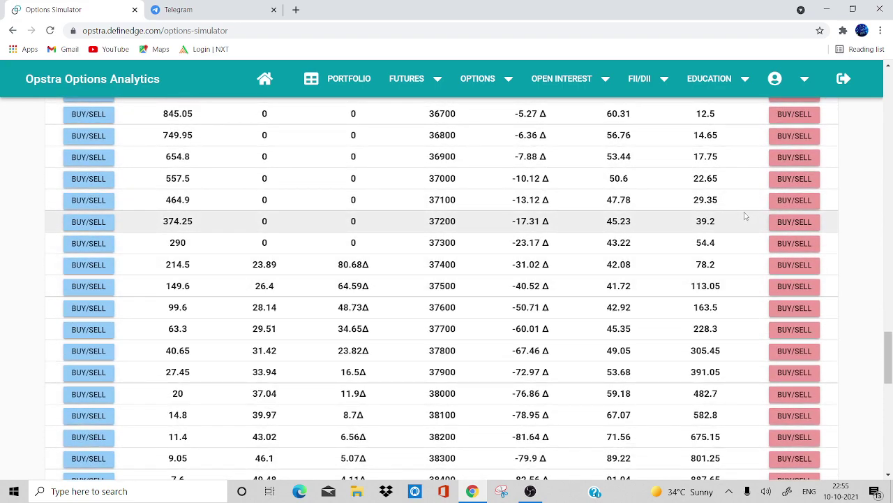
pyautogui.scroll(-2, 743, 217)
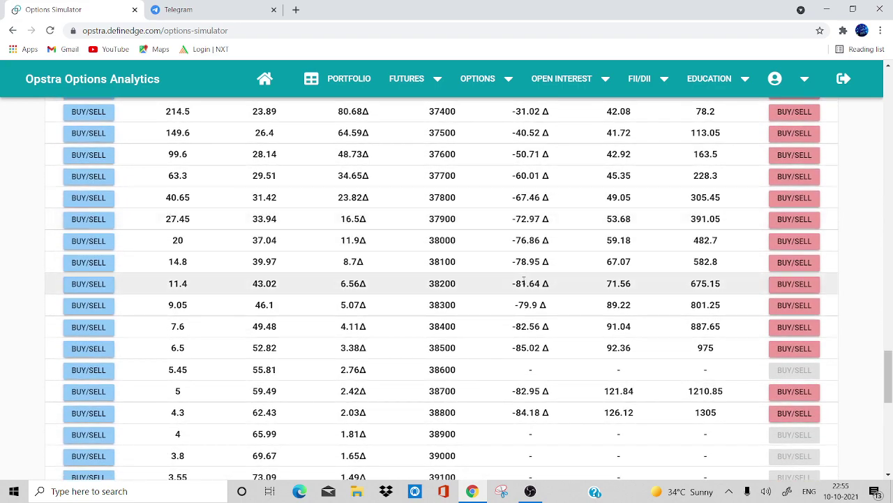
pyautogui.scroll(1, 523, 279)
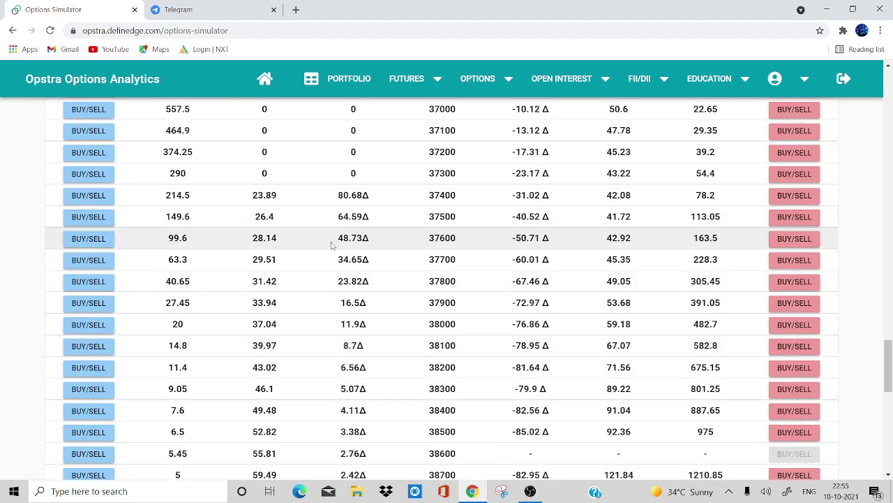
pyautogui.click(90, 238)
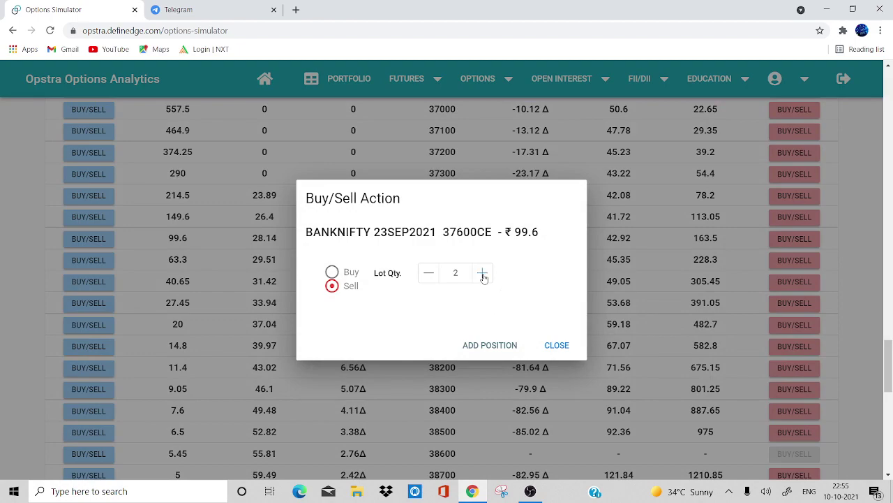
pyautogui.click(482, 345)
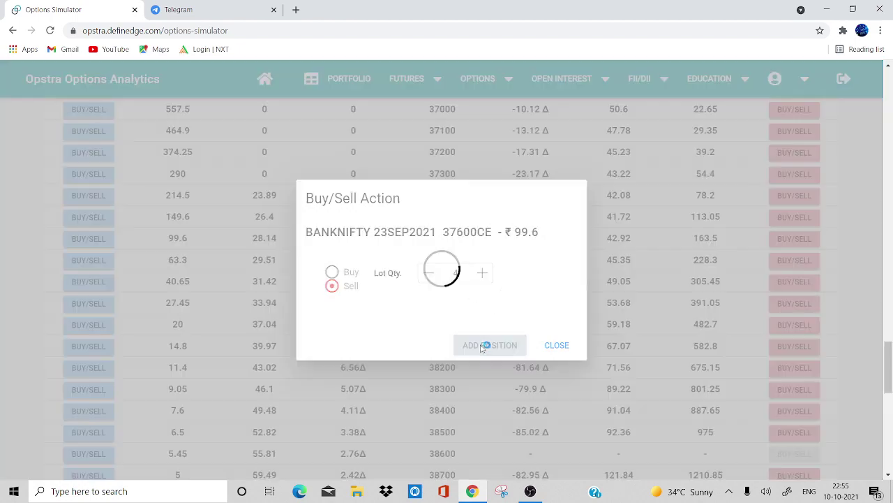
pyautogui.scroll(15, 481, 347)
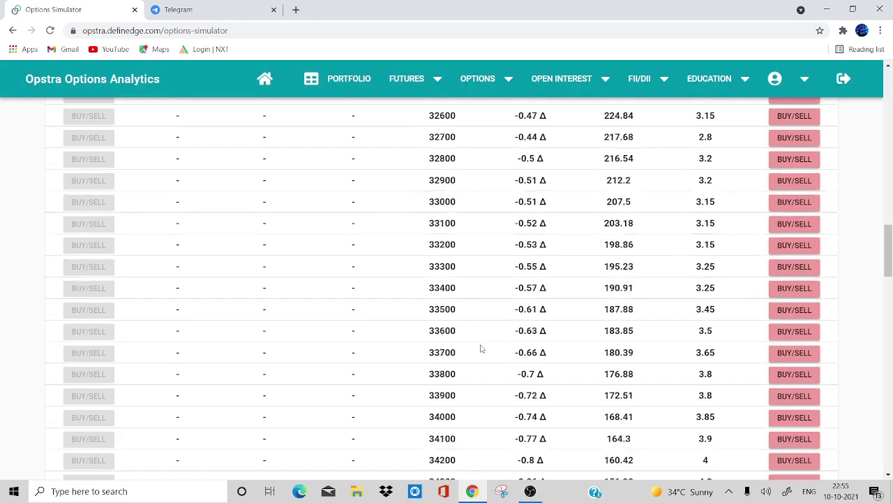
# Check the Greeks of the short 37400 puts and 37600 calls and the overall positional delta.
pyautogui.scroll(8, 481, 347)
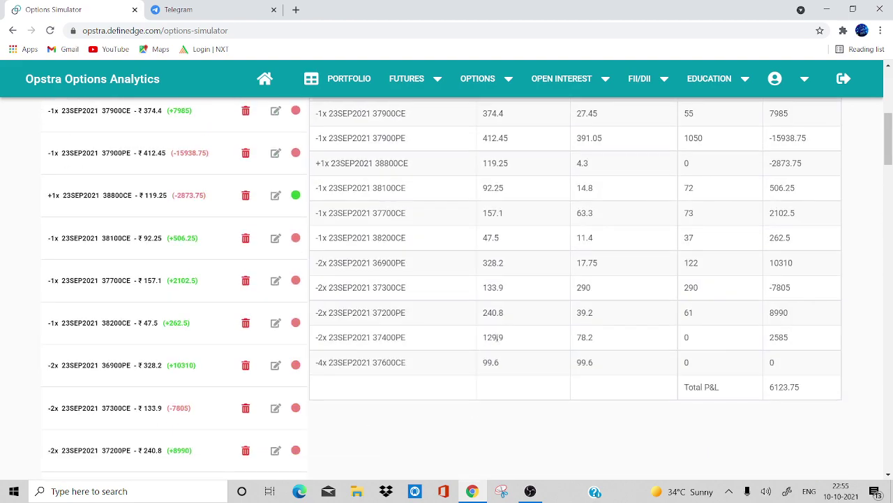
pyautogui.scroll(3, 494, 337)
pyautogui.click(589, 224)
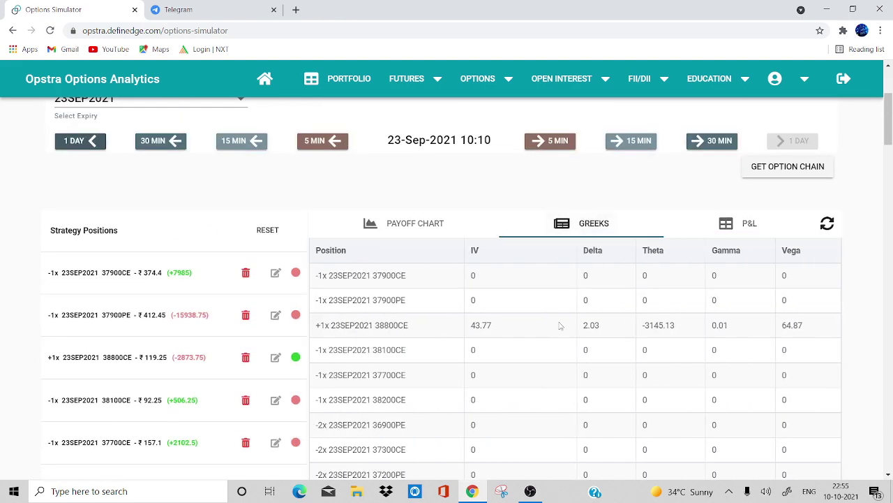
pyautogui.scroll(-3, 560, 325)
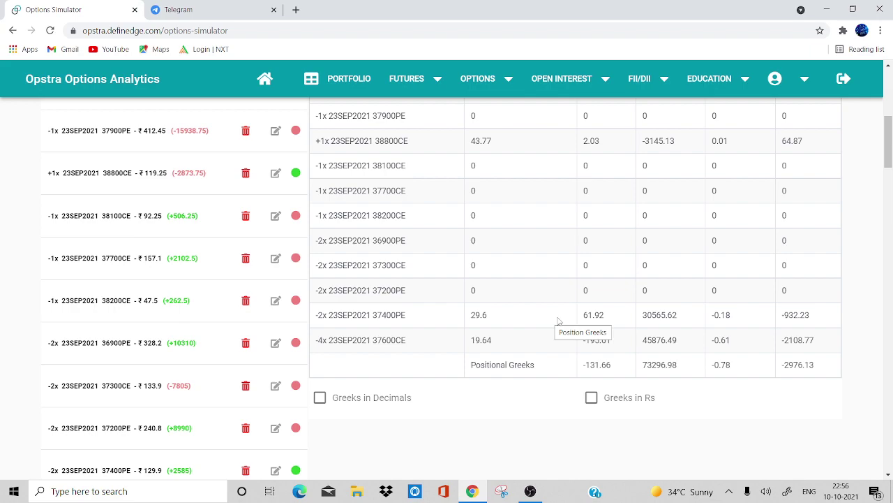
# Fetch the option chain for 23-Sep-2021 10:10 and sell 2 lots of the 37300 put at 54.4.
pyautogui.scroll(4, 559, 321)
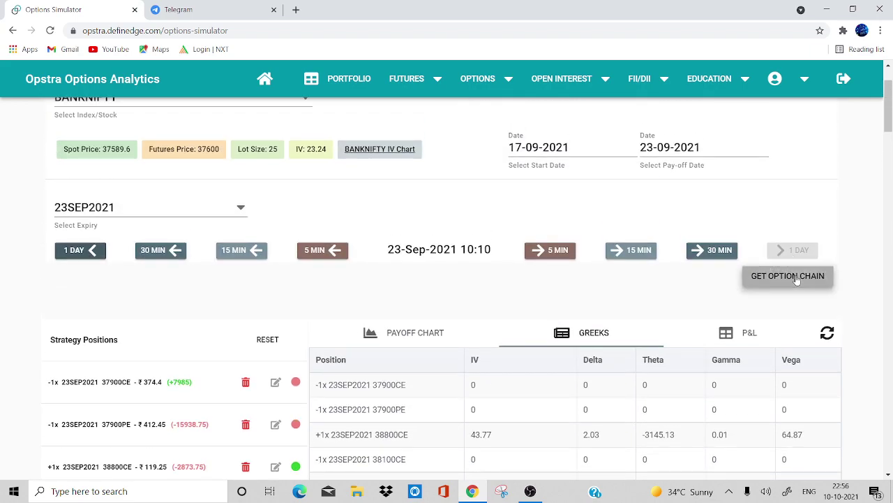
pyautogui.click(796, 279)
pyautogui.scroll(-15, 614, 389)
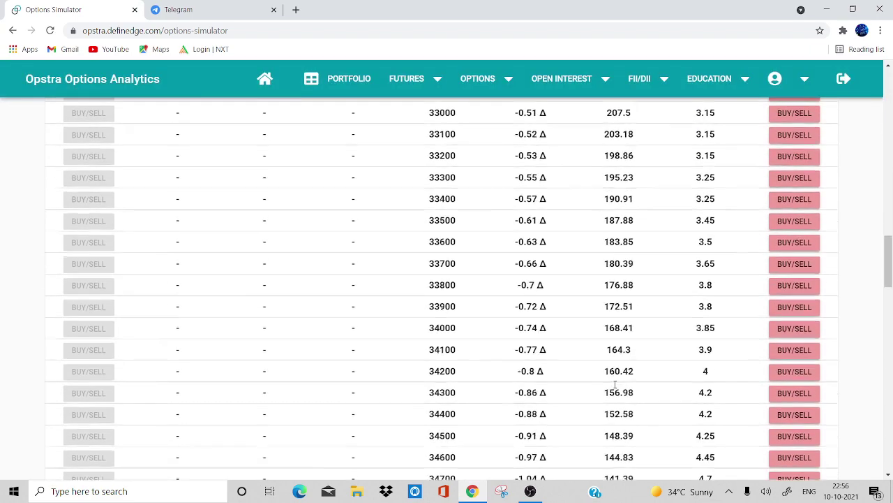
pyautogui.scroll(-10, 615, 384)
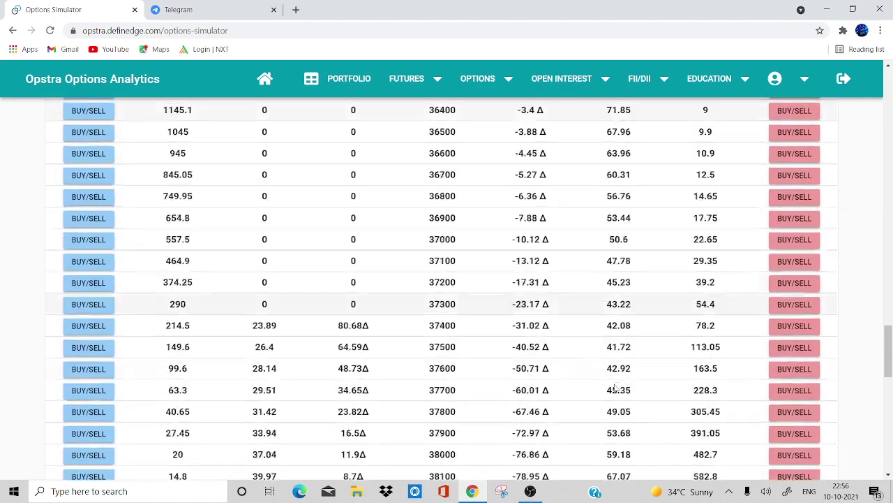
pyautogui.scroll(-2, 615, 387)
pyautogui.scroll(1, 423, 241)
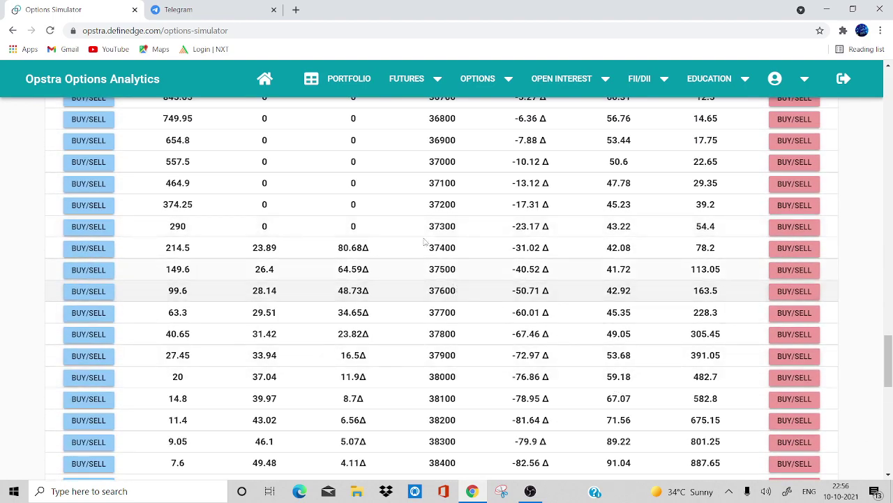
pyautogui.click(794, 232)
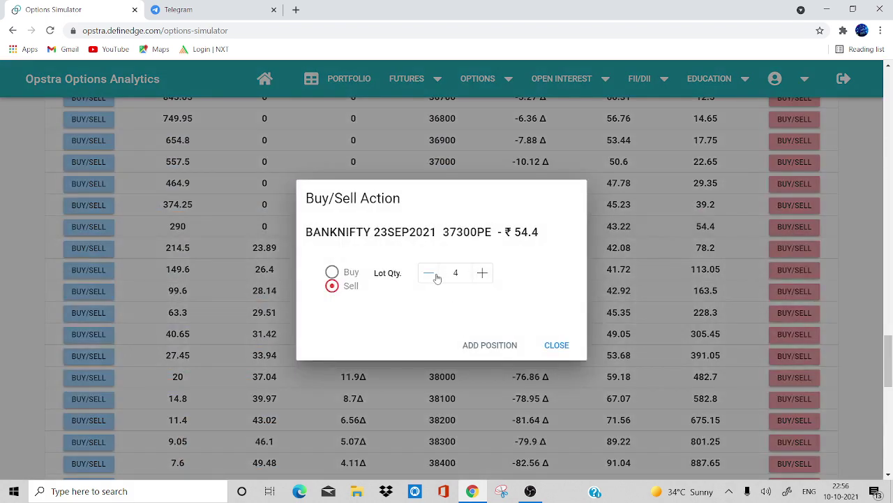
pyautogui.click(498, 355)
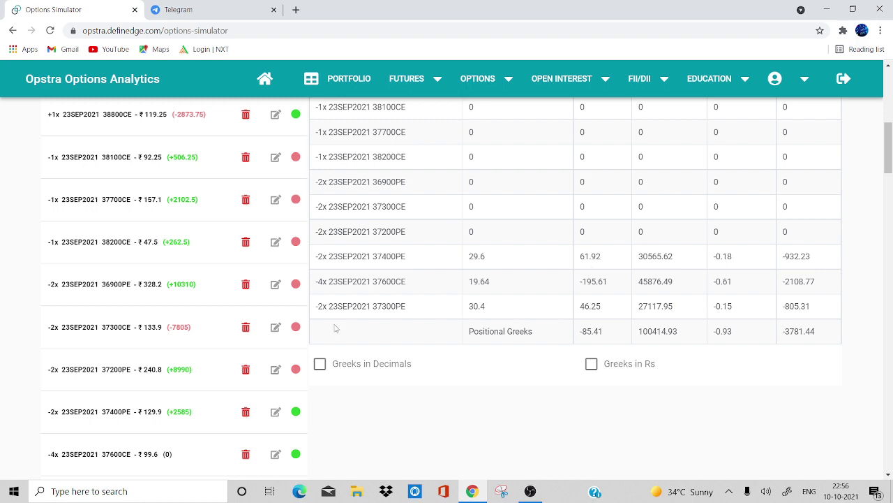
# Advance the simulation by 30 minutes to 23-Sep-2021 10:40 and check the payoff chart, positional delta and total P&L.
pyautogui.scroll(5, 332, 246)
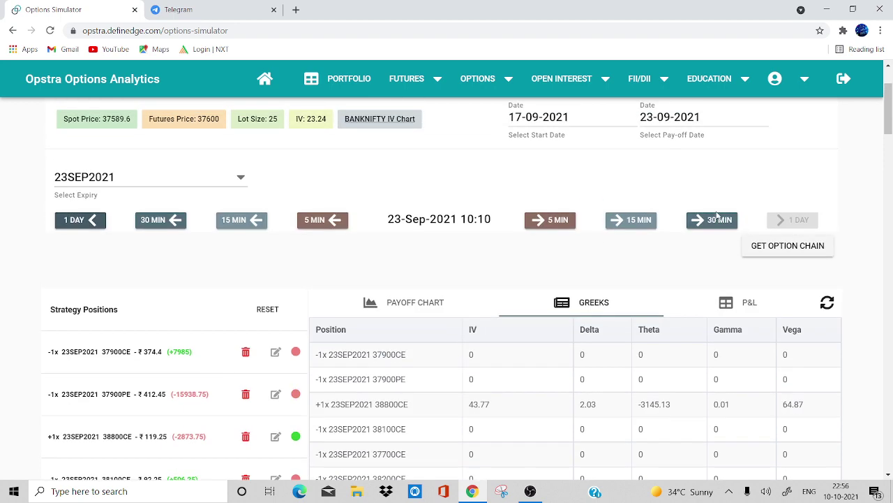
pyautogui.click(719, 223)
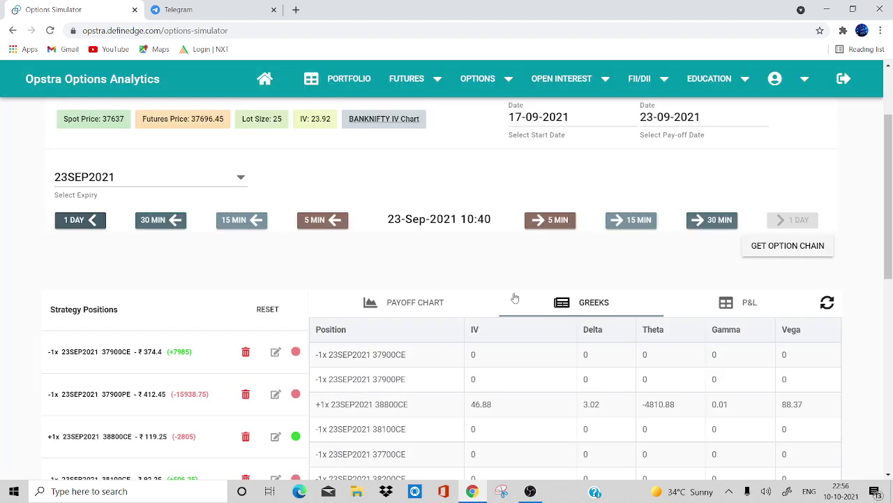
pyautogui.click(420, 312)
pyautogui.scroll(-10, 460, 414)
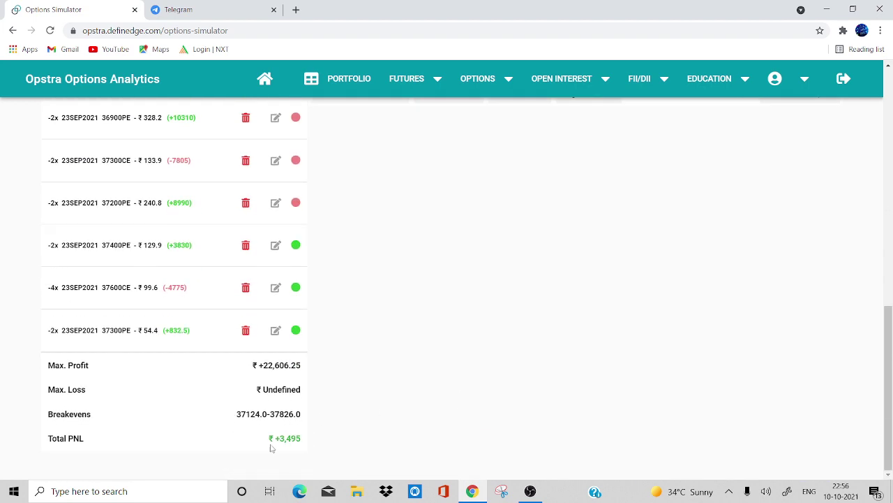
pyautogui.scroll(4, 278, 448)
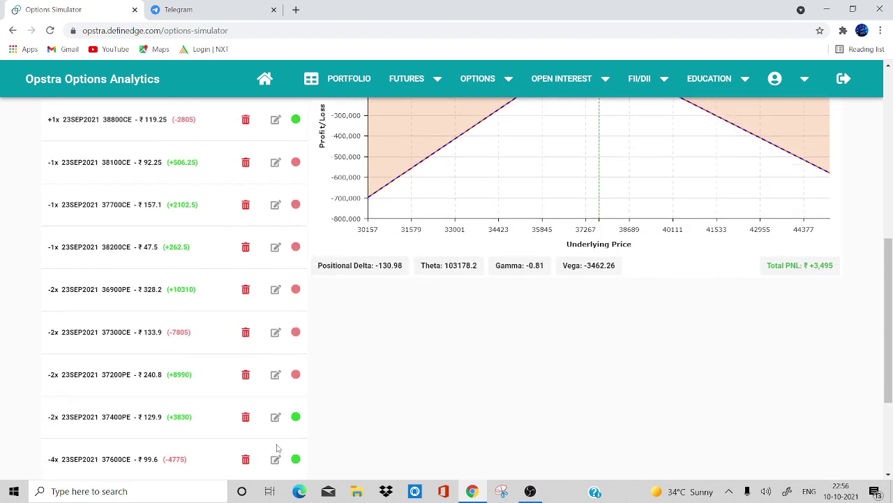
pyautogui.scroll(2, 441, 405)
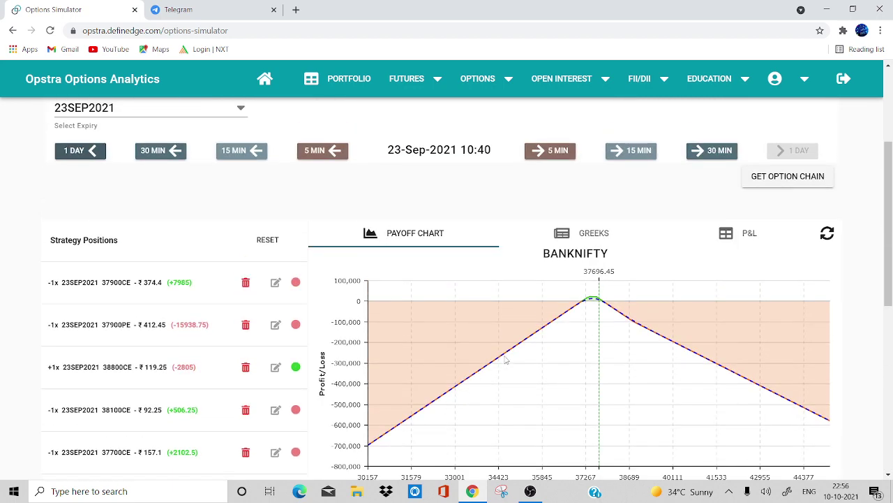
# Advance the simulation by 30 minutes to 23-Sep-2021 11:10 and check the Greeks of the open legs.
pyautogui.scroll(1, 506, 359)
pyautogui.click(712, 195)
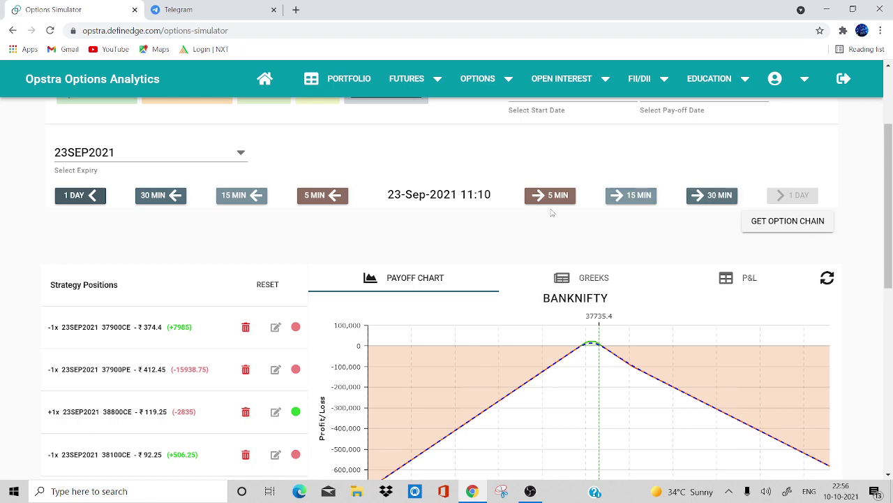
pyautogui.click(553, 278)
pyautogui.scroll(-5, 563, 367)
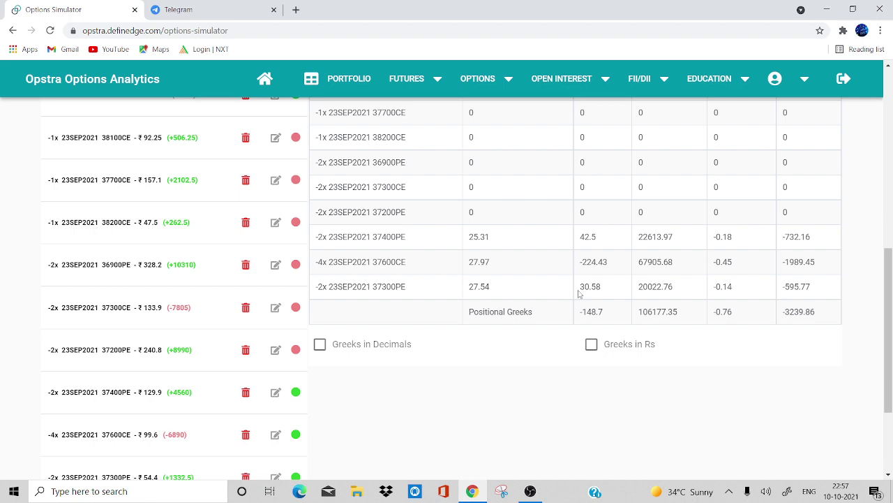
pyautogui.scroll(3, 578, 294)
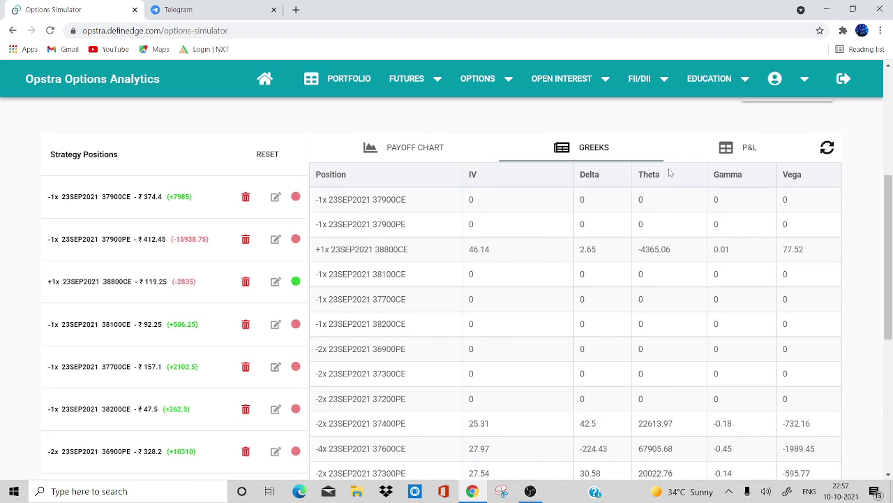
# Advance the simulation by 30 minutes to 23-Sep-2021 11:40 and check the positional delta.
pyautogui.scroll(2, 586, 249)
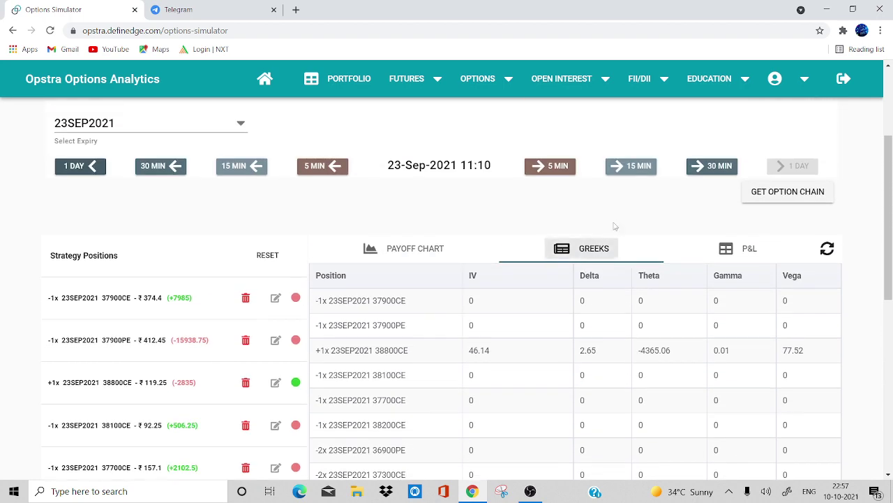
pyautogui.click(700, 167)
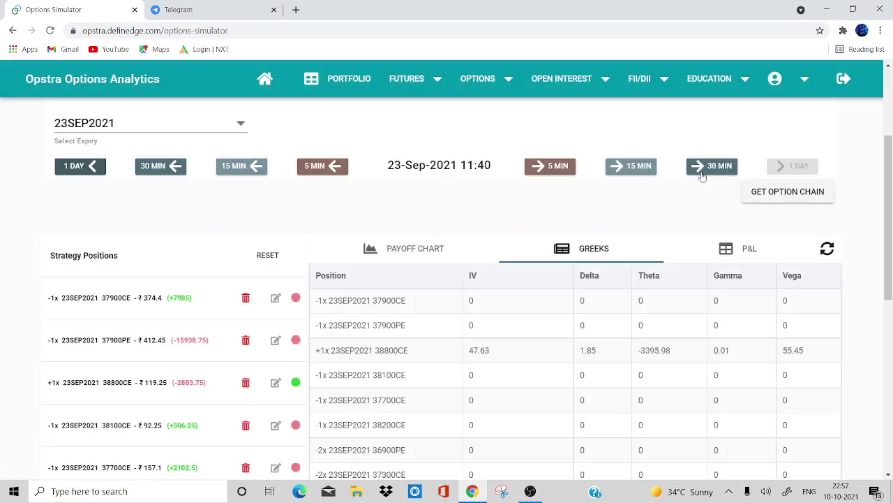
pyautogui.scroll(-1, 703, 177)
pyautogui.scroll(-5, 703, 177)
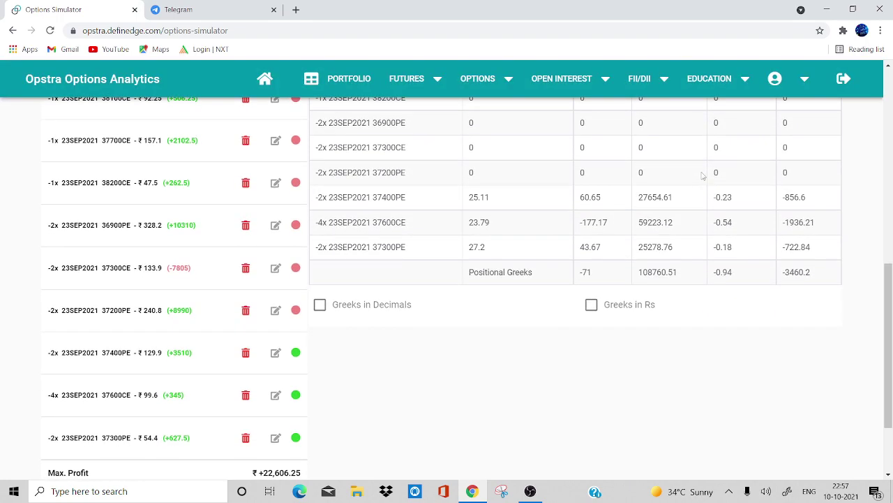
# Advance the simulation by 30 minutes to 23-Sep-2021 12:10 and check the total P&L, position deltas and spot price.
pyautogui.scroll(1, 702, 178)
pyautogui.scroll(3, 551, 246)
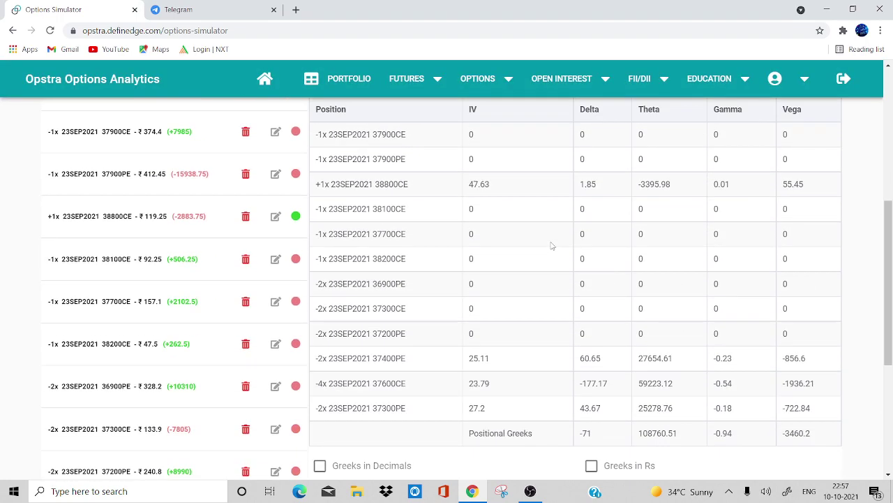
pyautogui.click(698, 110)
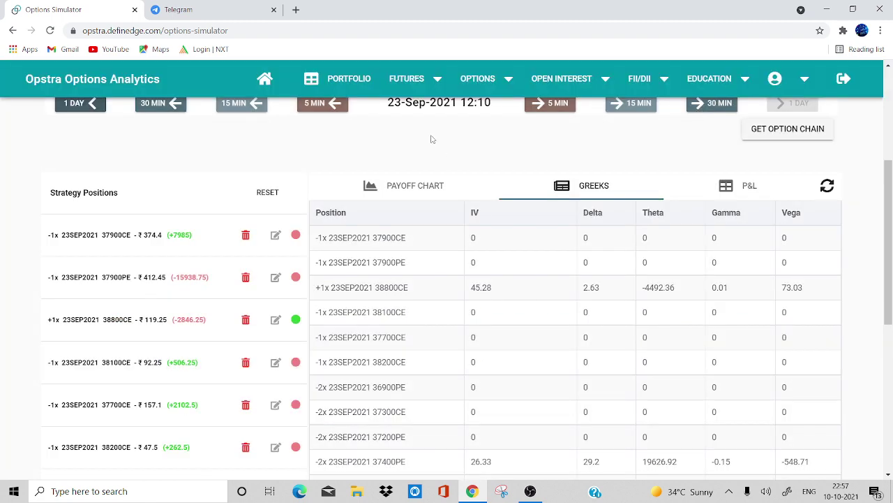
pyautogui.scroll(-5, 432, 140)
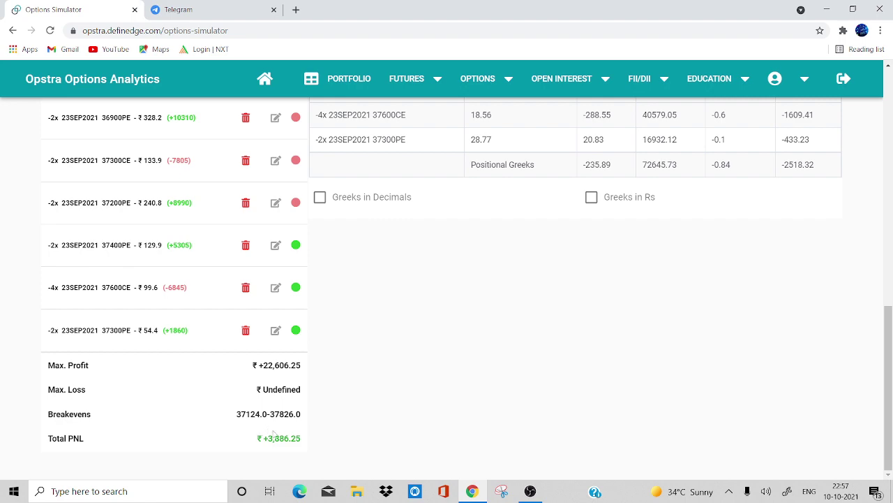
pyautogui.scroll(3, 318, 442)
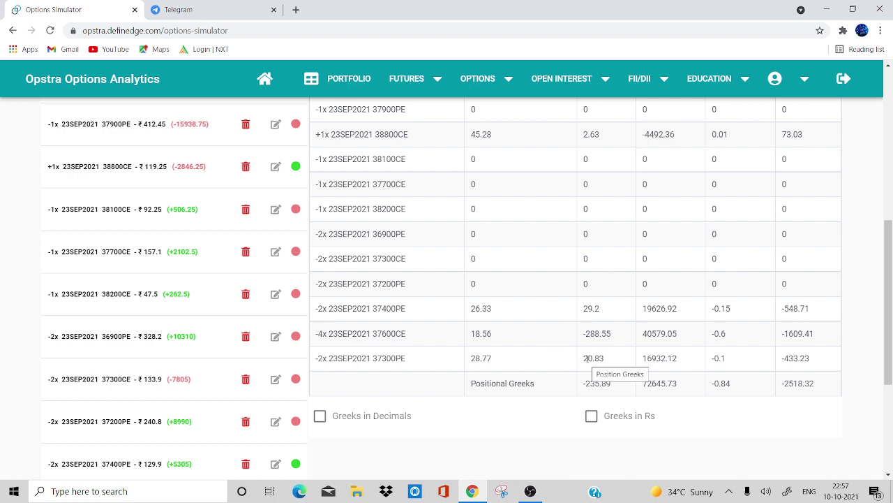
pyautogui.scroll(5, 588, 360)
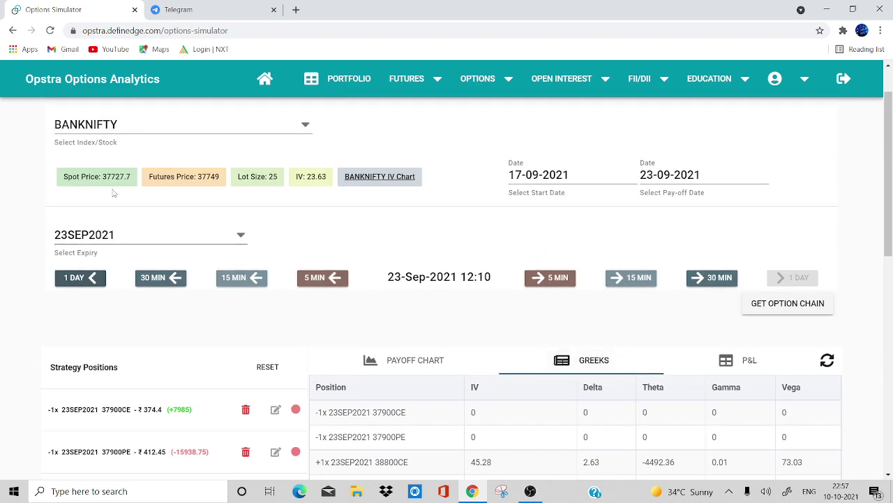
pyautogui.scroll(-5, 460, 342)
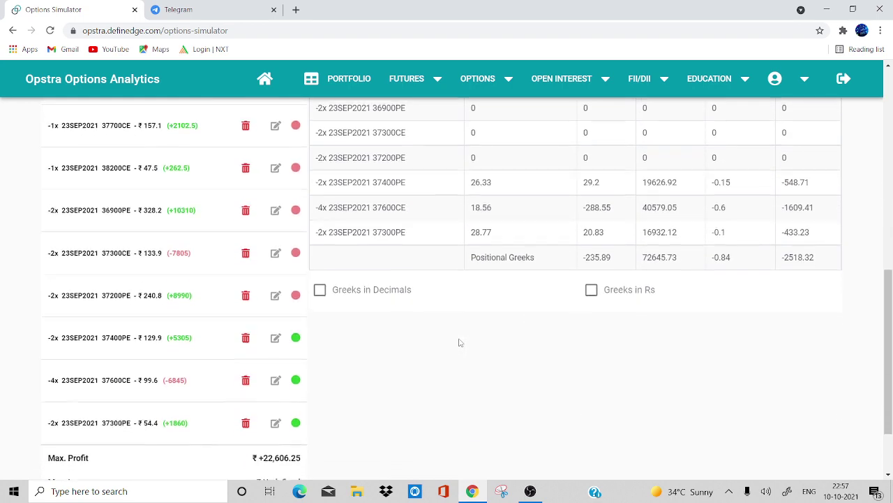
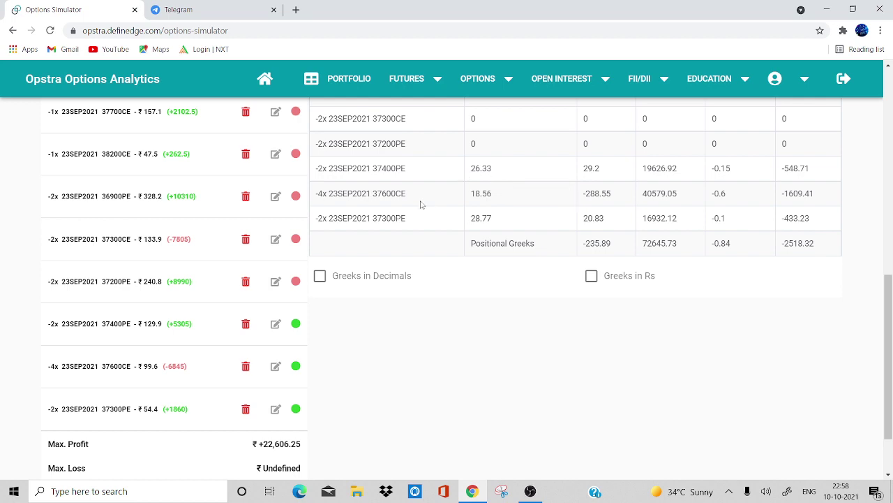
# Review the P&L of each leg and exit the short 37300 puts by setting their exit price to 17.
pyautogui.scroll(4, 436, 385)
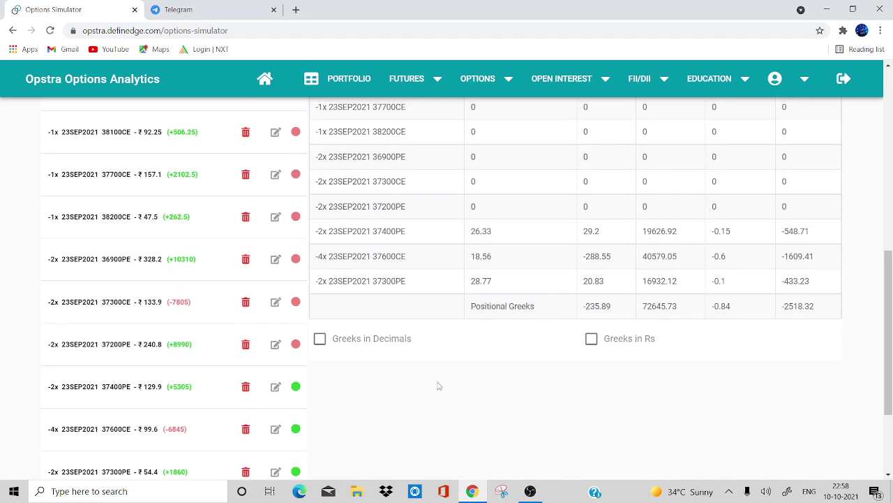
pyautogui.scroll(1, 616, 324)
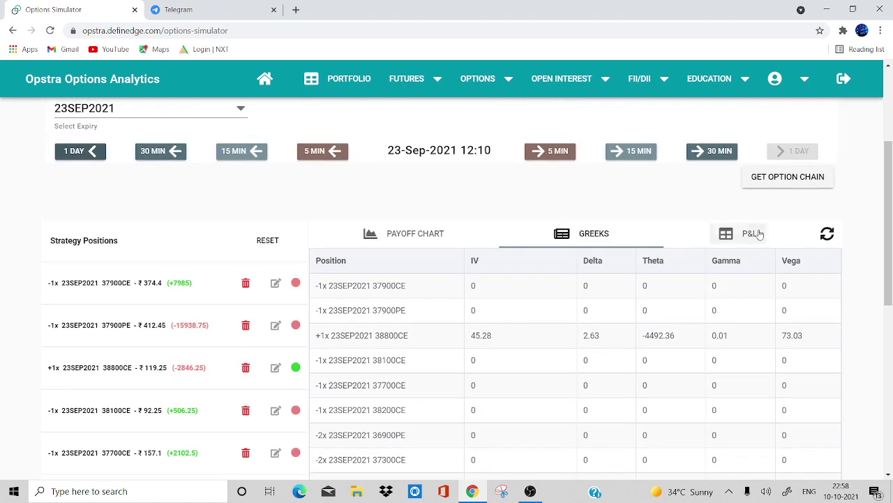
pyautogui.click(744, 235)
pyautogui.scroll(-4, 588, 335)
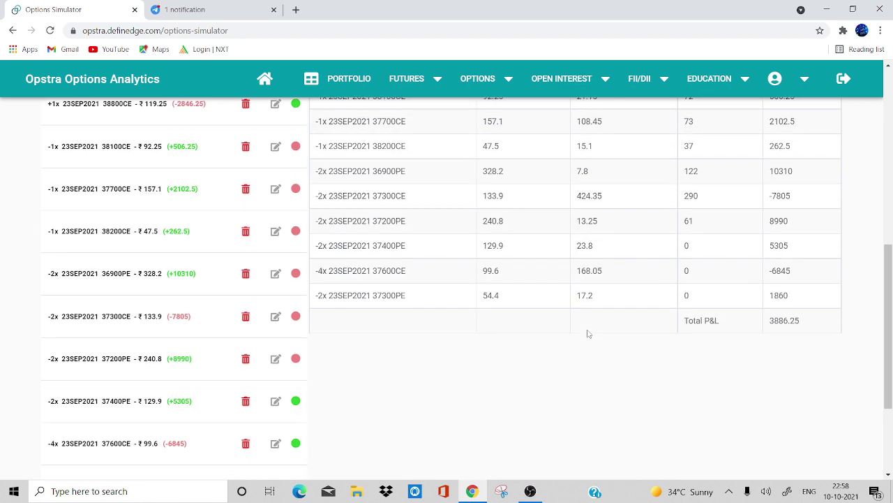
pyautogui.scroll(-1, 588, 334)
pyautogui.scroll(-1, 439, 303)
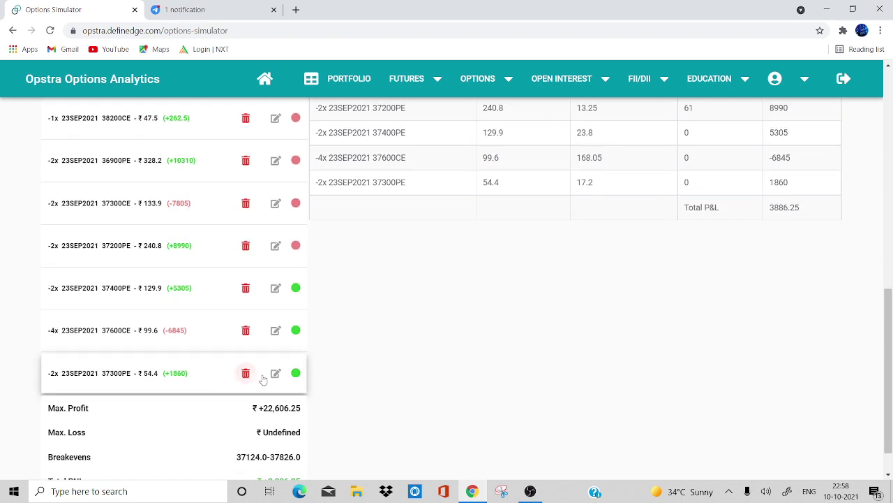
pyautogui.click(274, 376)
pyautogui.click(359, 297)
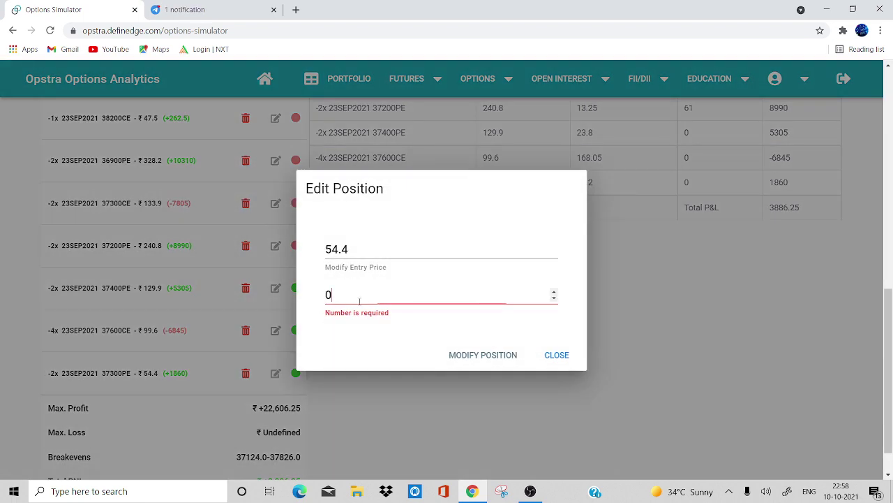
pyautogui.press('BackSpace')
pyautogui.write('17')
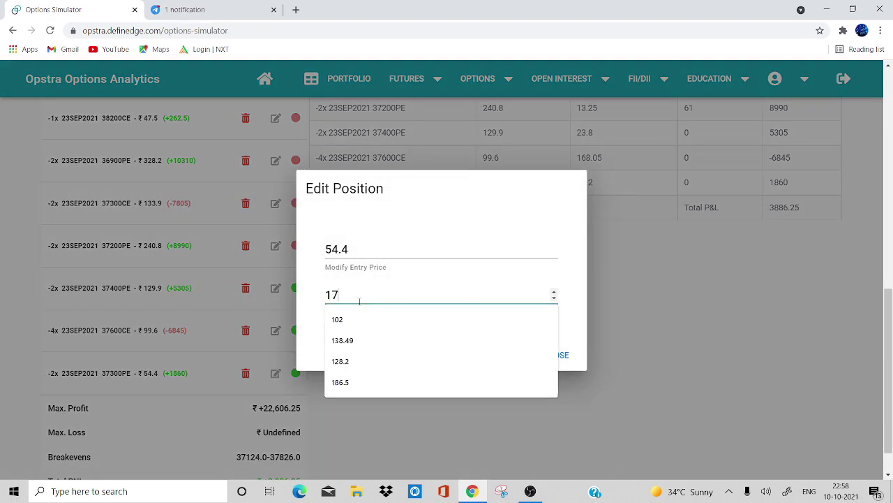
pyautogui.click(480, 361)
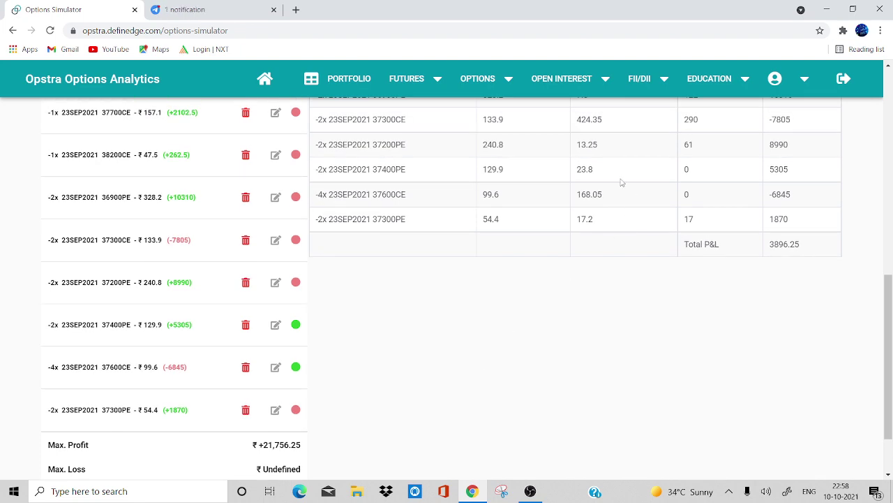
# Exit the short 37400 puts by setting their exit price to 23.
pyautogui.click(275, 324)
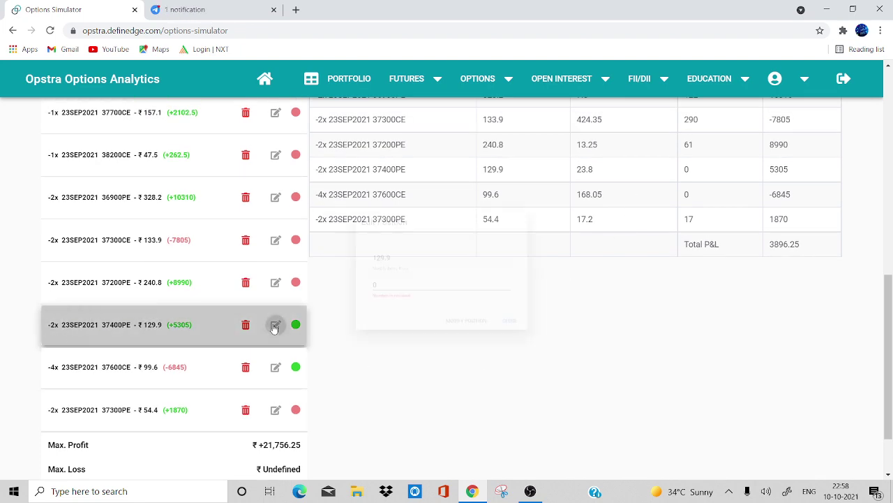
pyautogui.click(358, 295)
pyautogui.press('BackSpace')
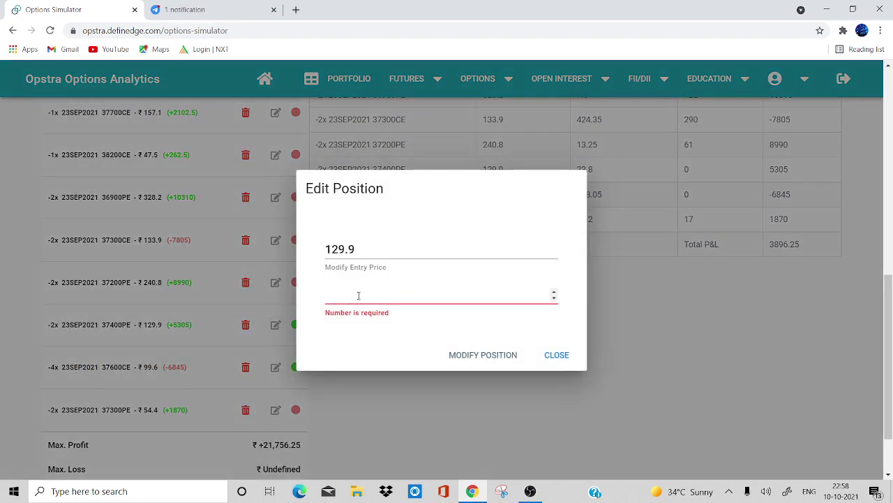
pyautogui.write('23')
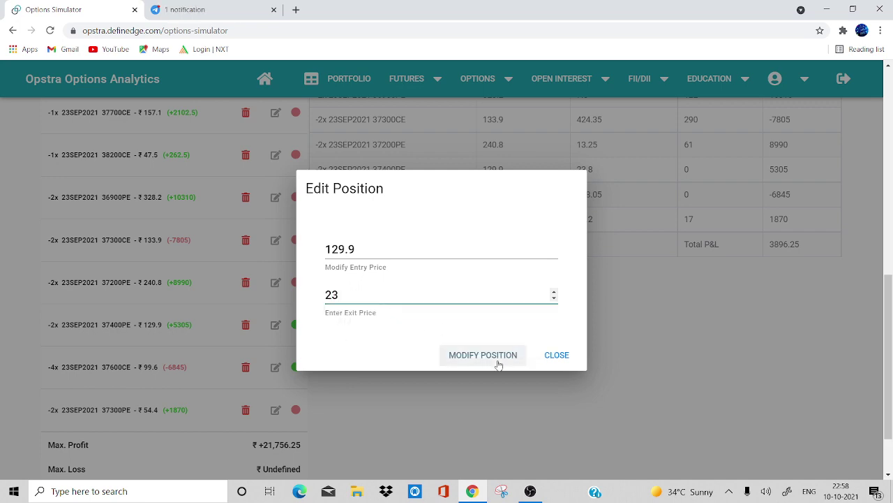
pyautogui.click(498, 360)
# Load the option chain for 12:10 and sell 2 lots of the 23SEP2021 37700 put at 100.5.
pyautogui.scroll(4, 499, 361)
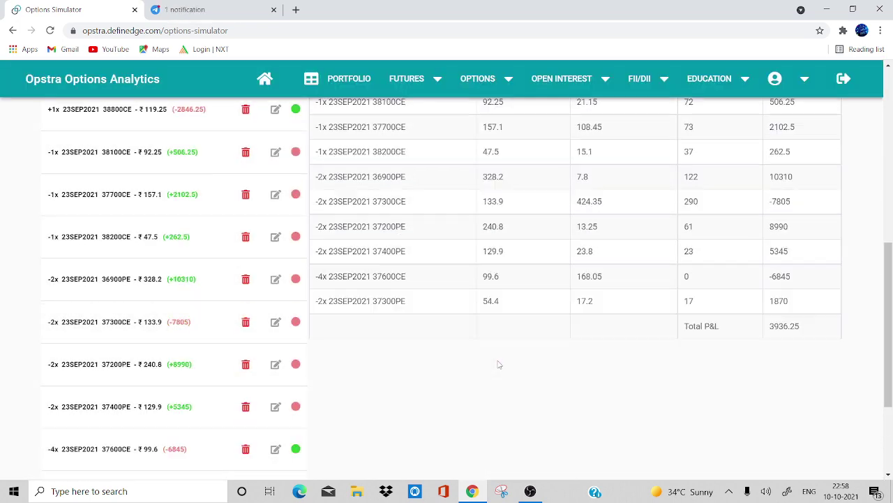
pyautogui.scroll(4, 499, 361)
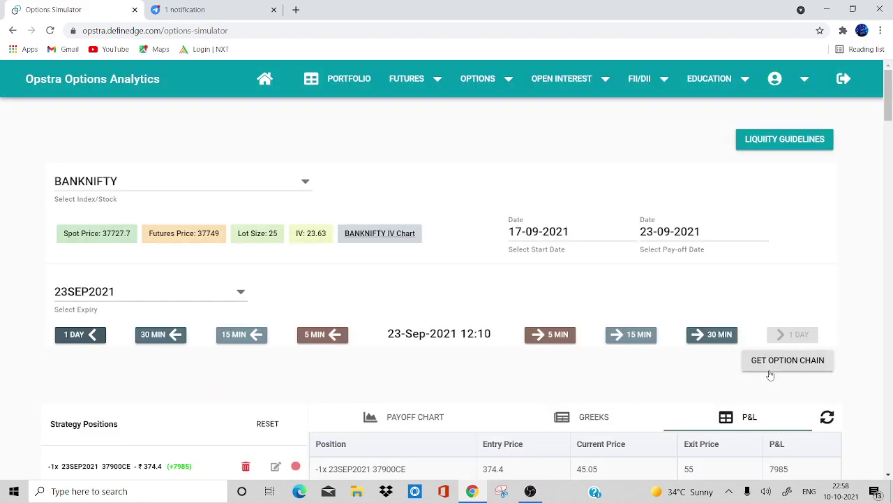
pyautogui.scroll(-8, 771, 375)
pyautogui.scroll(-15, 770, 375)
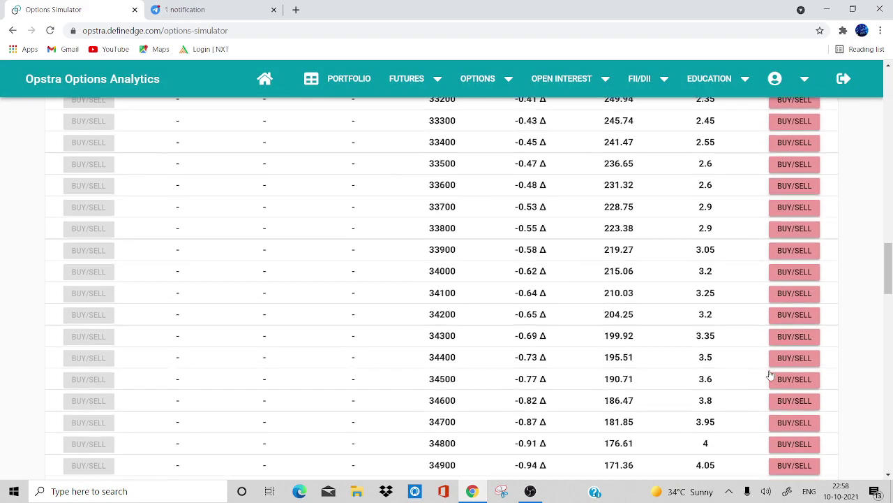
pyautogui.scroll(-7, 770, 375)
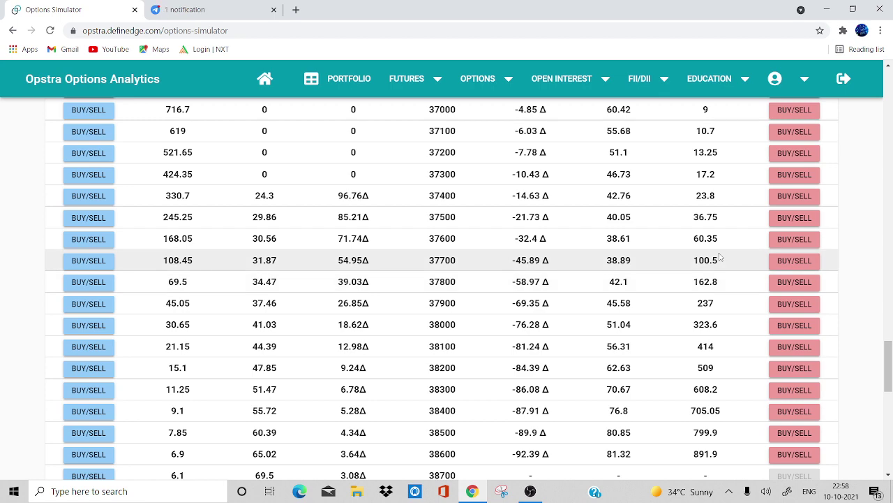
pyautogui.click(794, 259)
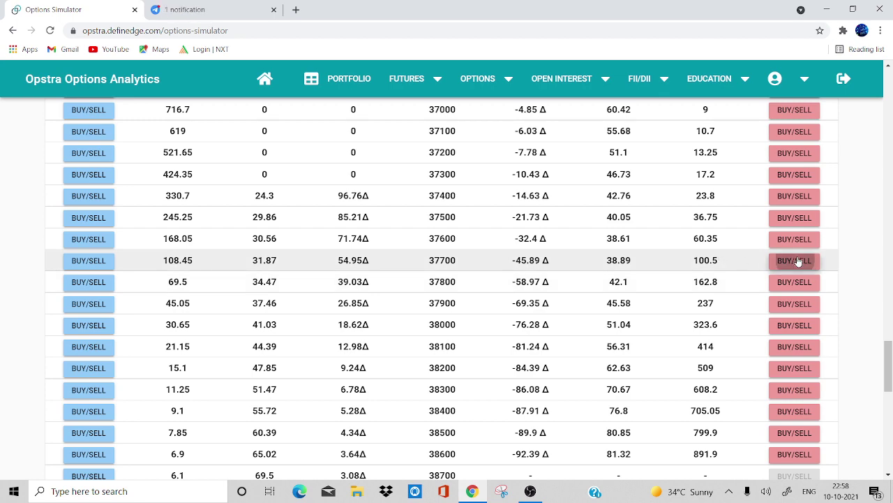
pyautogui.click(501, 345)
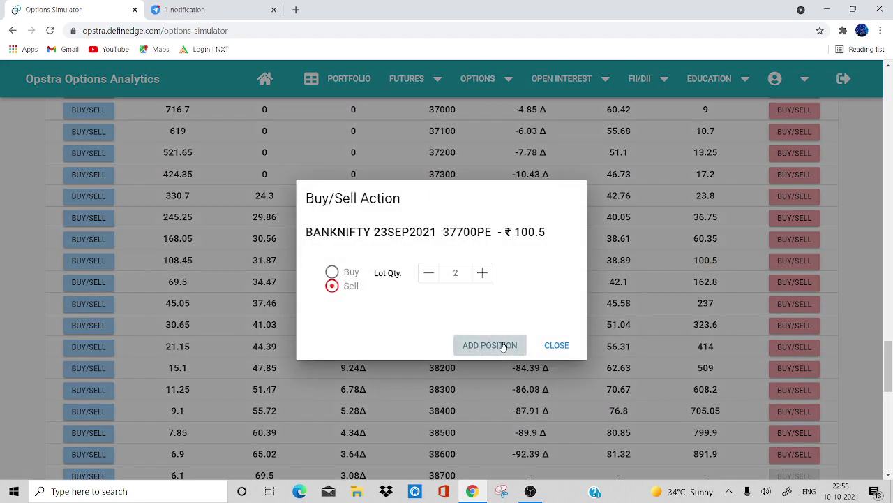
# Advance the simulation by 30 minutes to 23-Sep-2021 12:40 and check the strategy's payoff chart.
pyautogui.scroll(10, 503, 345)
pyautogui.scroll(20, 502, 345)
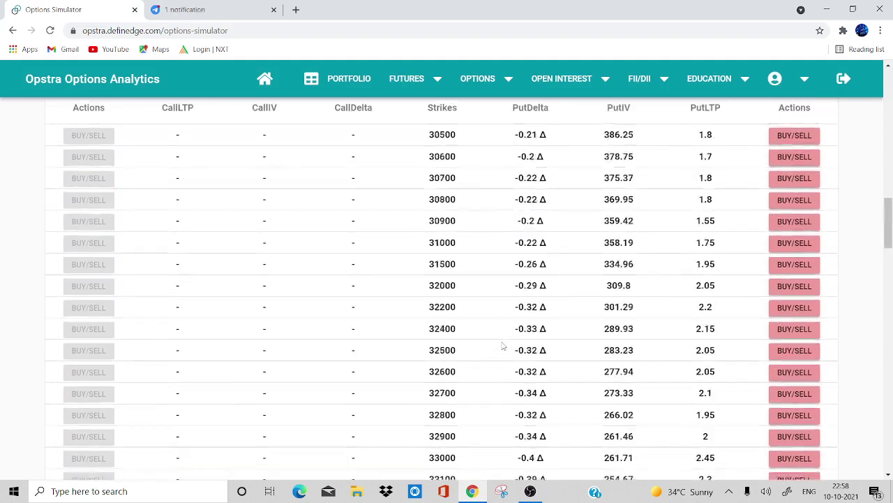
pyautogui.scroll(2, 502, 345)
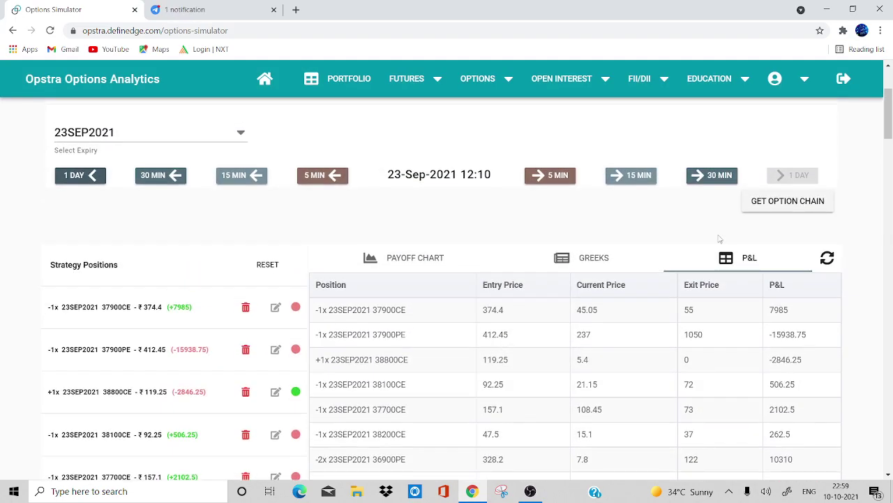
pyautogui.click(701, 180)
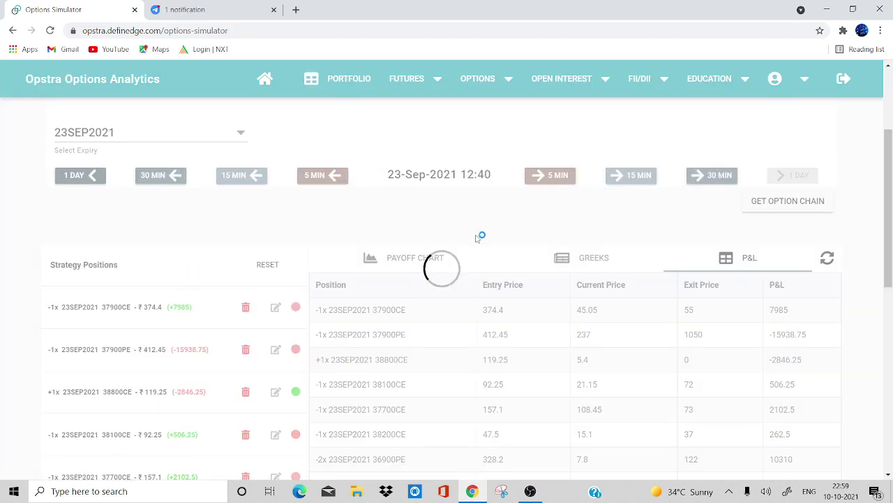
pyautogui.click(418, 258)
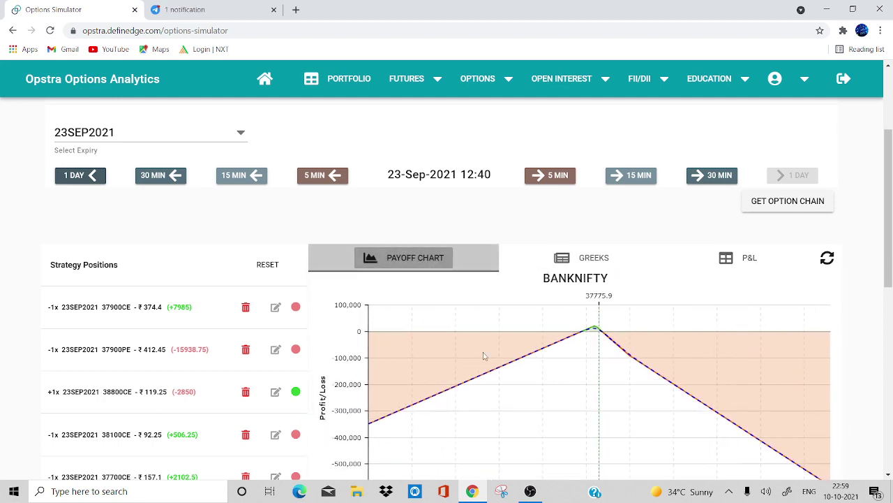
pyautogui.scroll(-7, 484, 356)
pyautogui.scroll(10, 483, 356)
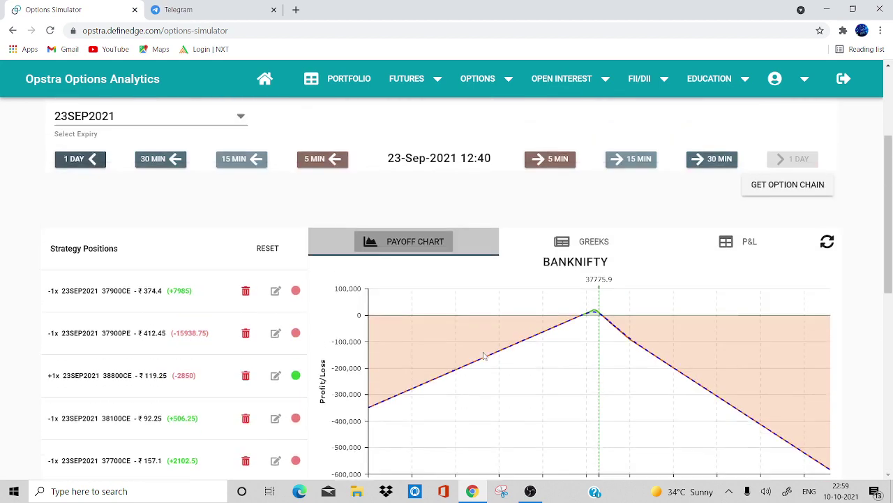
# Advance the simulation by 15 and then 30 minutes to 23-Sep-2021 13:25 and check the total P&L.
pyautogui.click(637, 336)
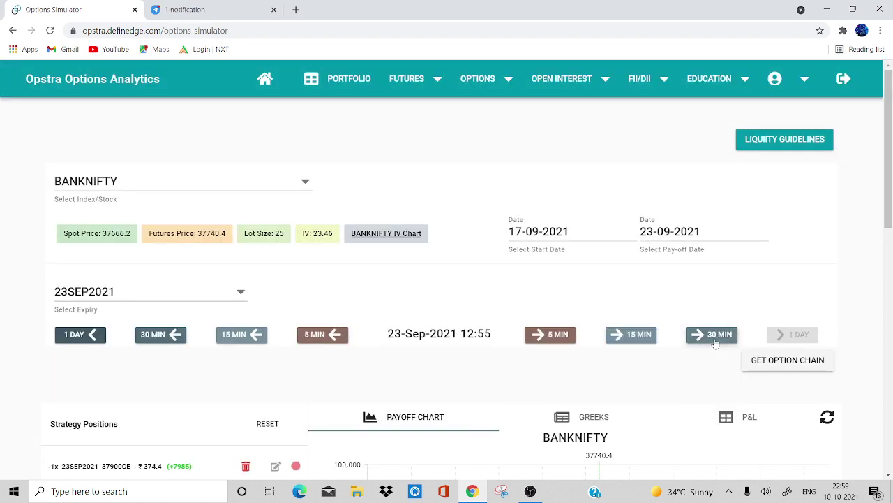
pyautogui.click(716, 340)
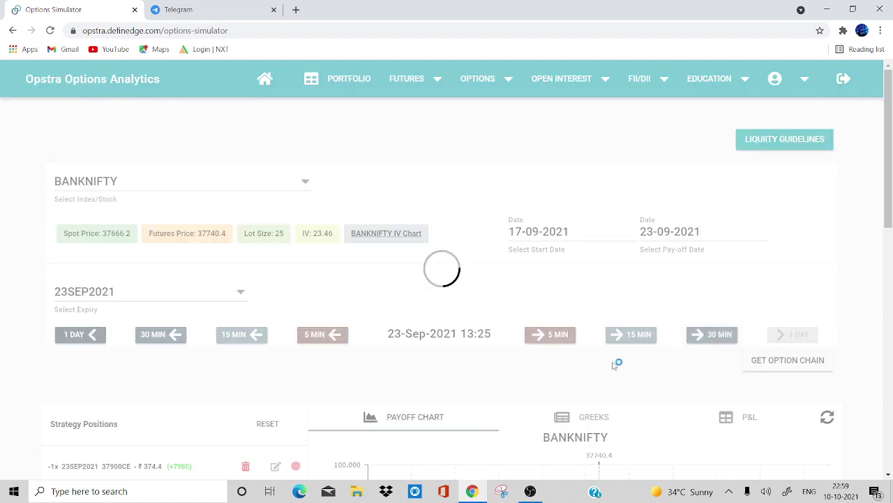
pyautogui.scroll(-15, 613, 366)
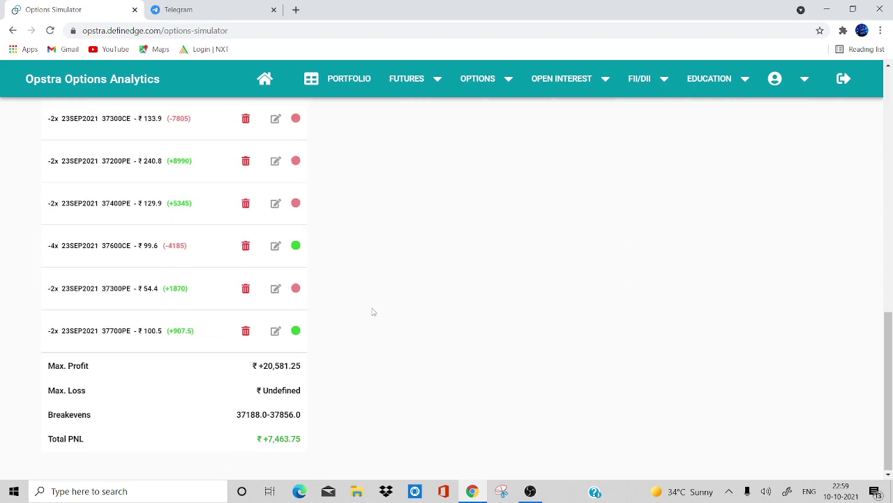
pyautogui.scroll(12, 419, 415)
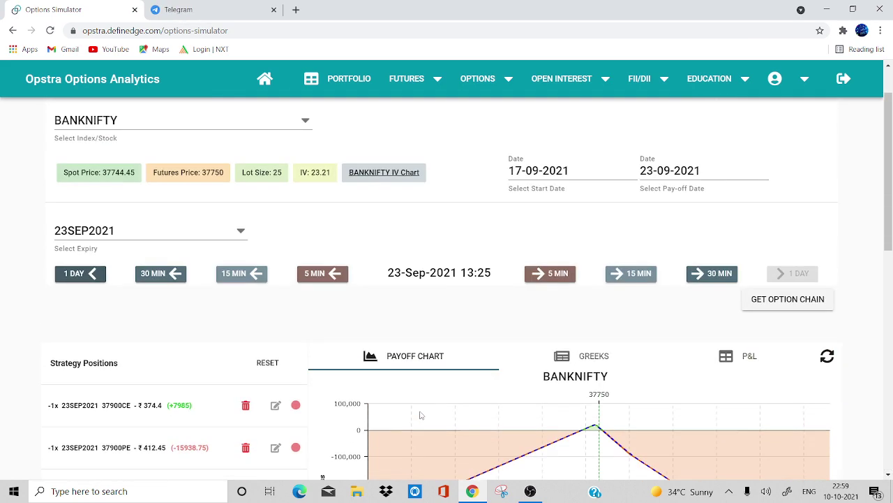
# Advance the simulation in three 30-minute increments to 23-Sep-2021 14:55 and review the Greeks and total P&L of the open legs.
pyautogui.click(710, 274)
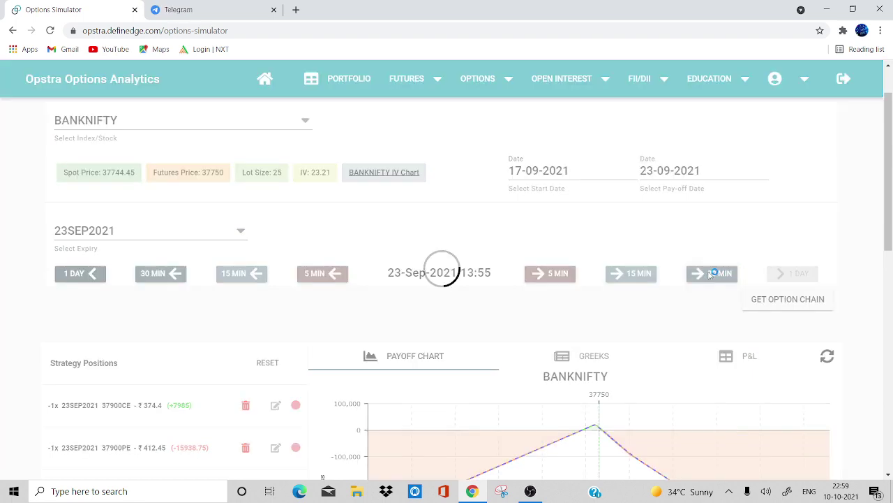
pyautogui.click(711, 274)
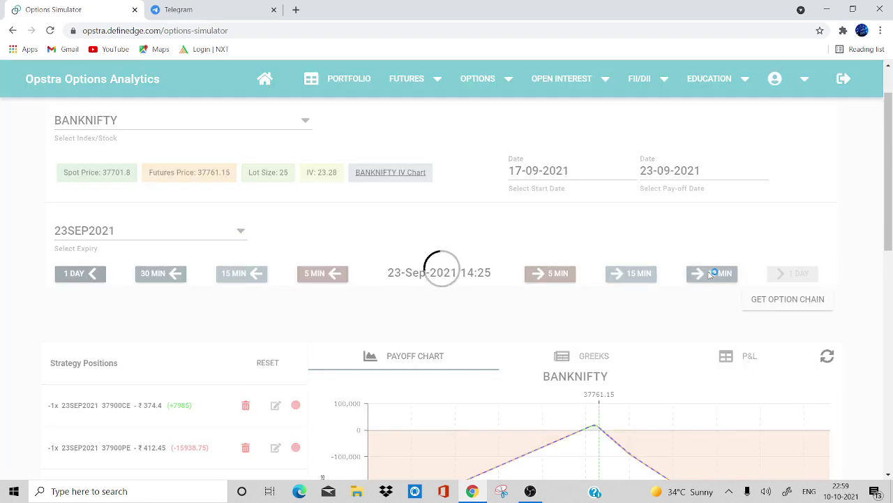
pyautogui.click(710, 274)
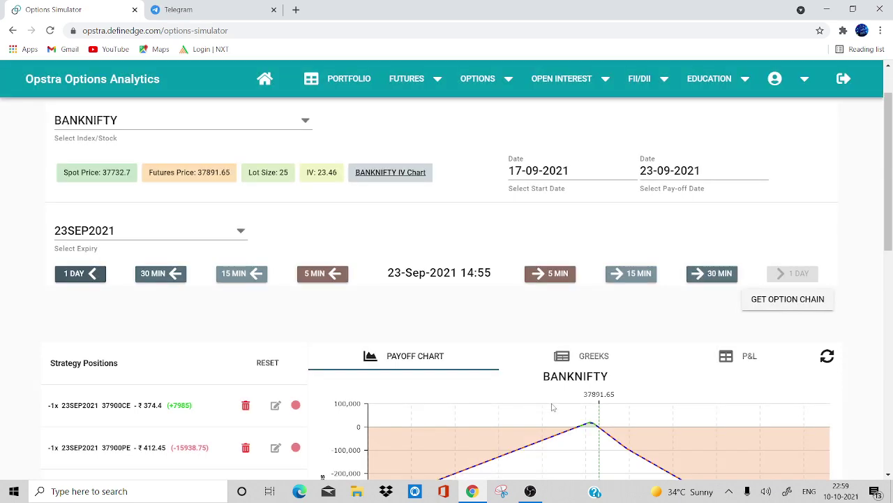
pyautogui.click(581, 357)
pyautogui.scroll(-10, 581, 357)
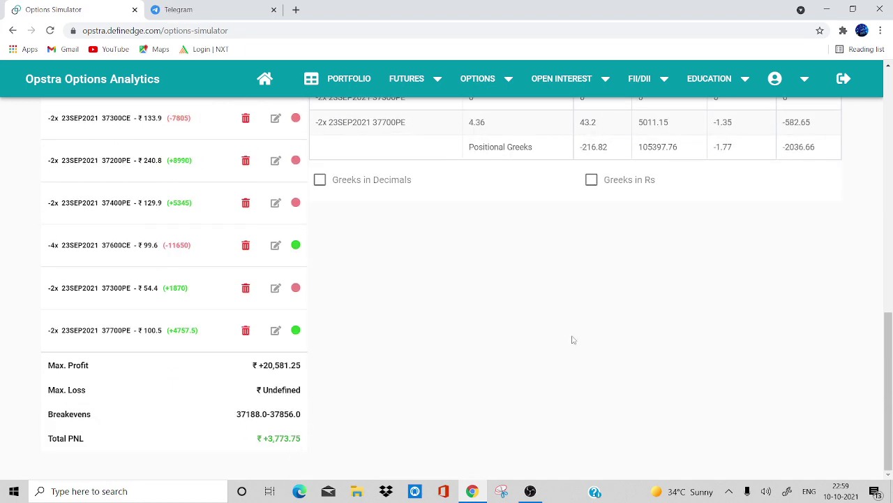
pyautogui.scroll(3, 572, 338)
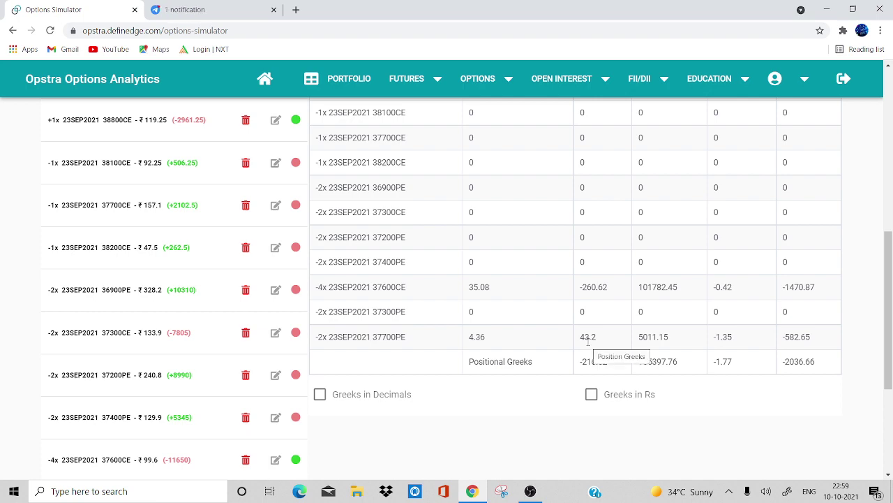
# Load the option chain for 14:55 and examine the call and put deltas and prices around the 37600 to 37900 strikes.
pyautogui.scroll(6, 588, 340)
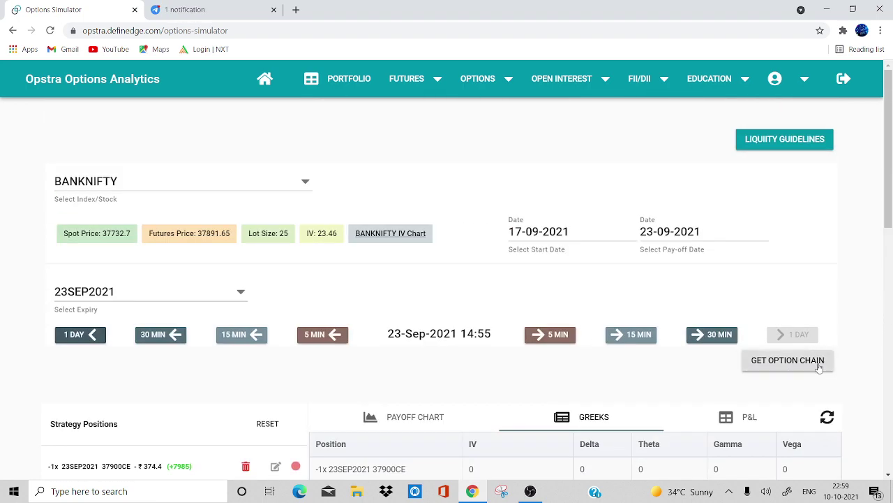
pyautogui.click(816, 360)
pyautogui.scroll(-5, 582, 405)
pyautogui.scroll(-15, 581, 405)
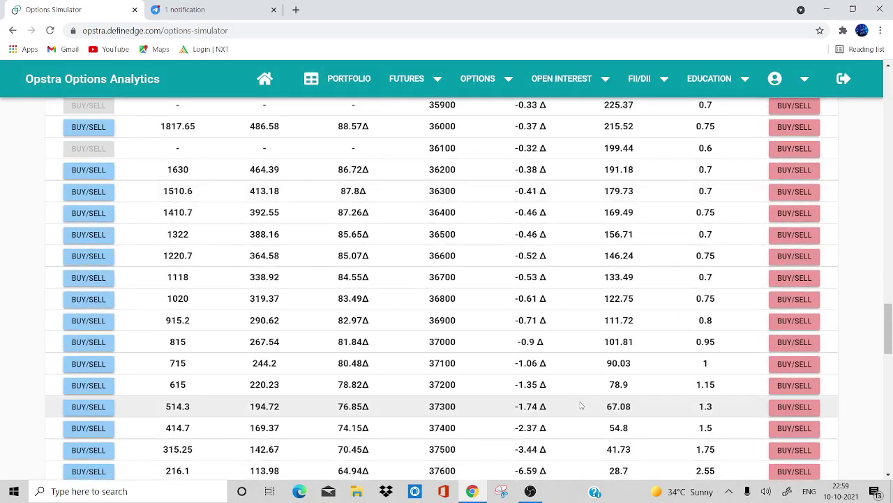
pyautogui.scroll(-5, 580, 405)
pyautogui.scroll(4, 581, 404)
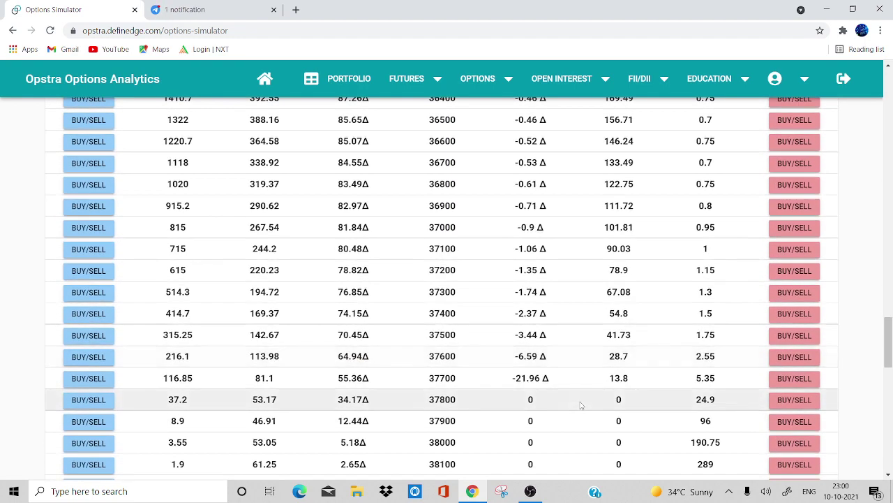
pyautogui.scroll(-3, 580, 405)
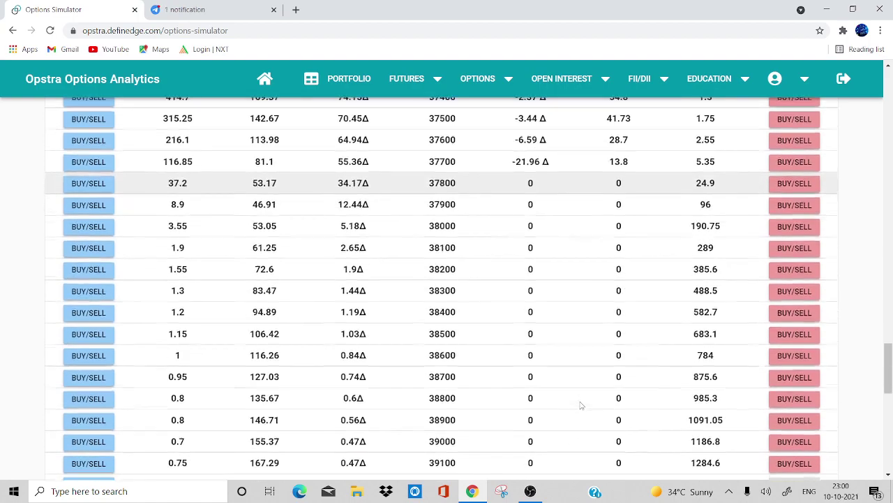
pyautogui.scroll(3, 580, 404)
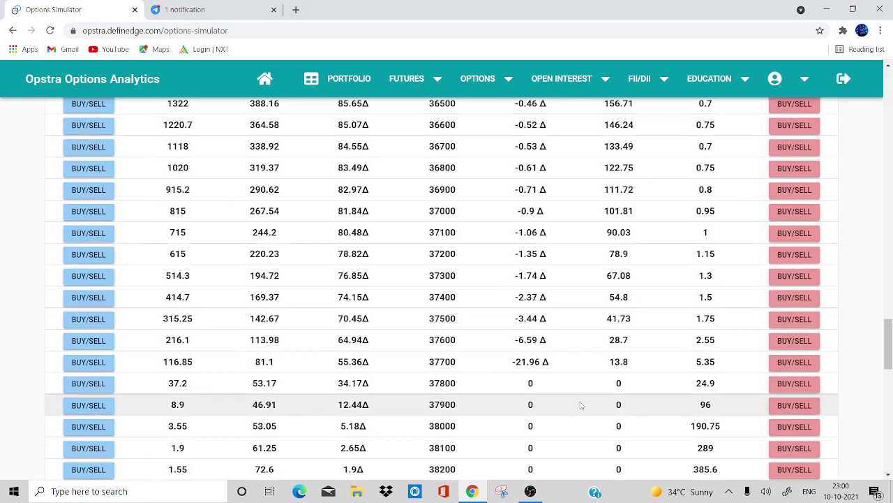
pyautogui.scroll(1, 579, 405)
pyautogui.scroll(1, 580, 405)
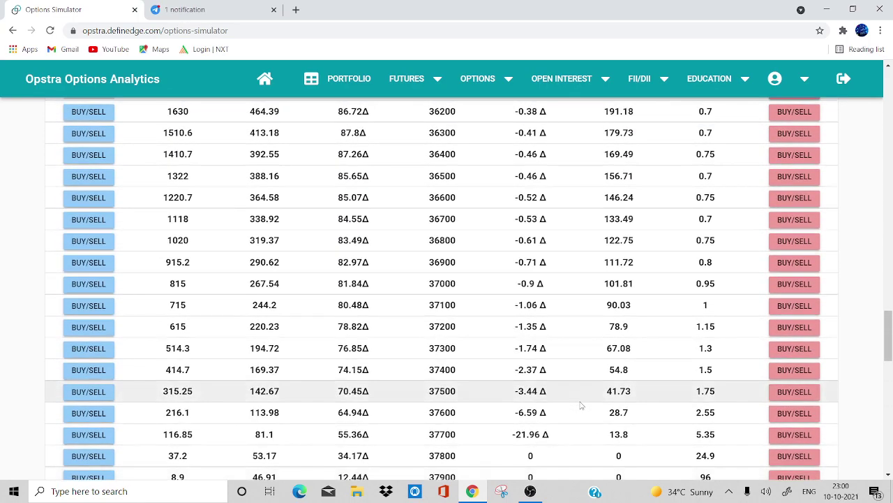
# Sell 2 lots of the BANKNIFTY 23SEP2021 37800 put to offset the negative positional delta and check the updated Greeks.
pyautogui.scroll(20, 580, 404)
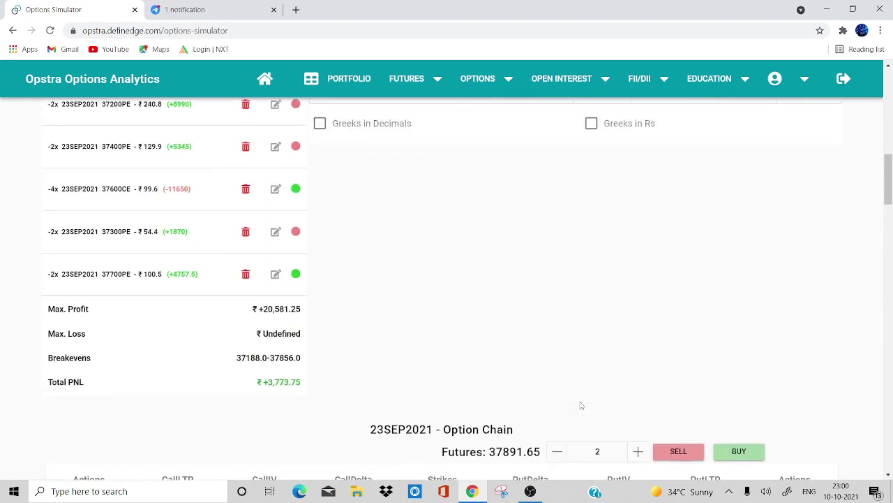
pyautogui.scroll(8, 580, 405)
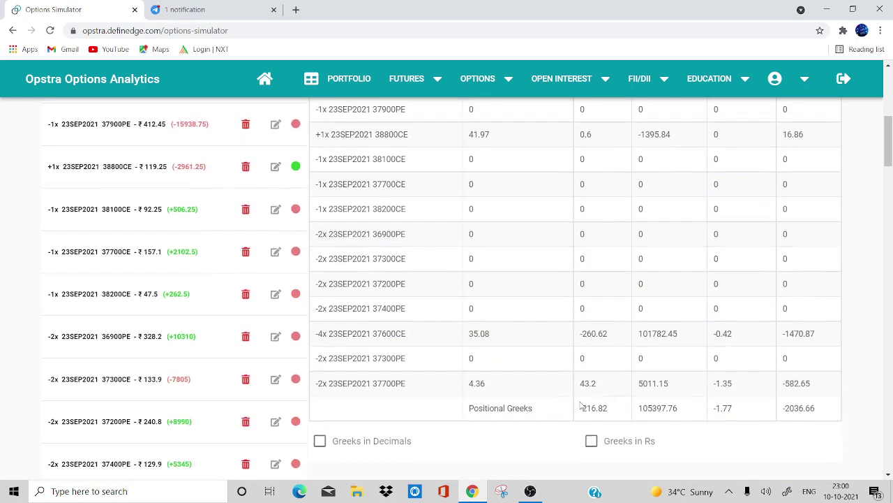
pyautogui.scroll(-20, 580, 405)
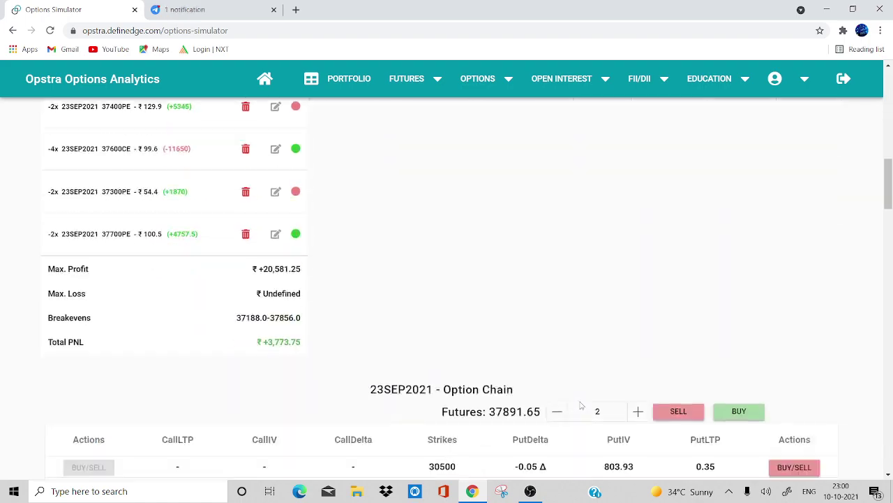
pyautogui.scroll(-1, 580, 405)
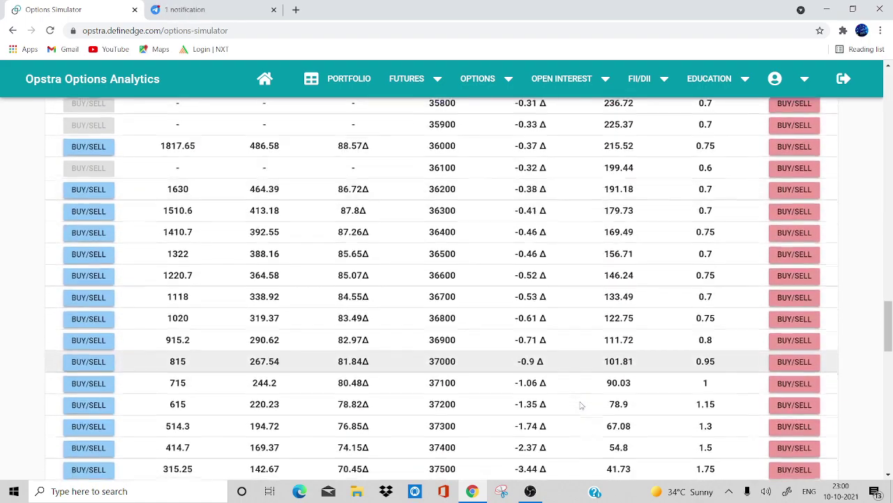
pyautogui.scroll(-2, 580, 405)
pyautogui.scroll(-5, 580, 404)
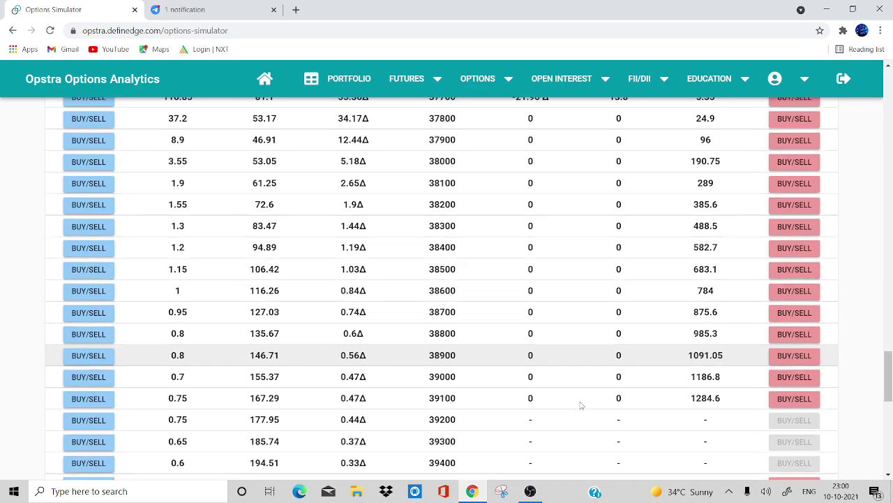
pyautogui.scroll(1, 580, 405)
pyautogui.scroll(1, 580, 404)
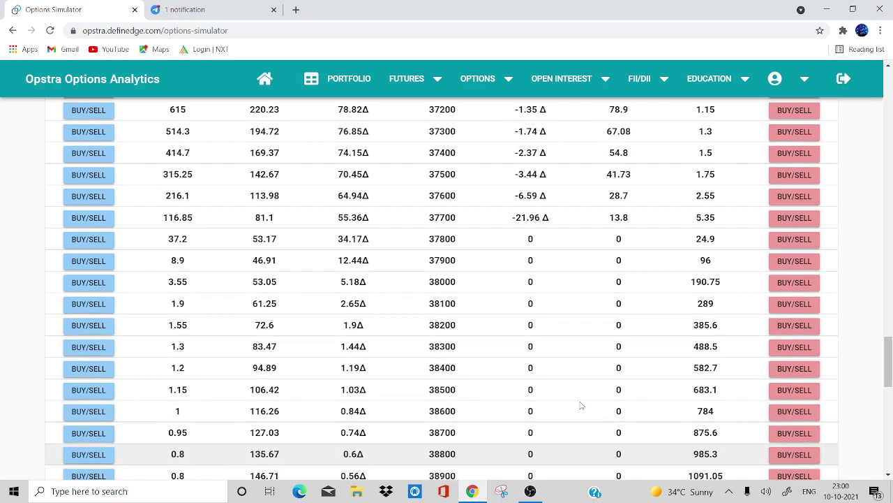
pyautogui.scroll(1, 559, 384)
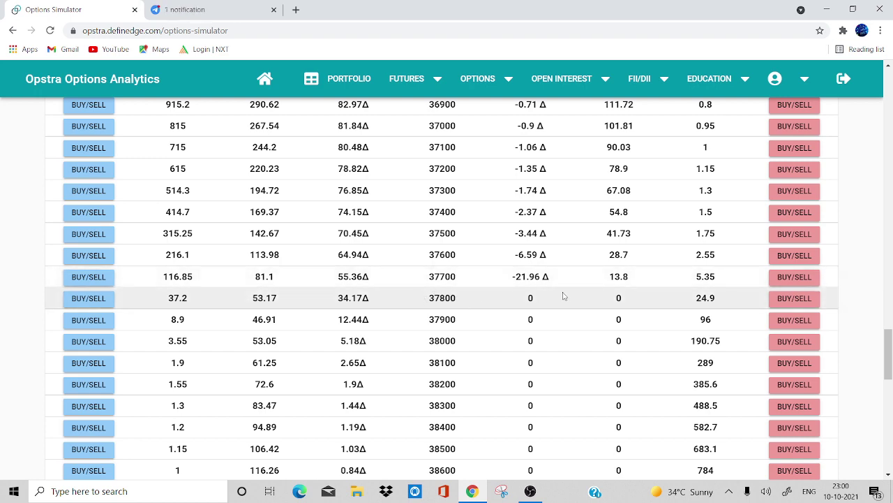
pyautogui.click(810, 300)
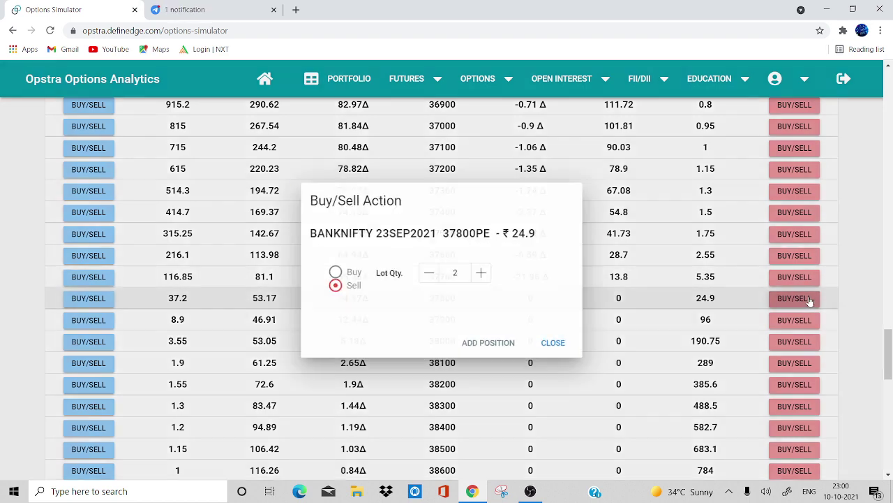
pyautogui.click(483, 346)
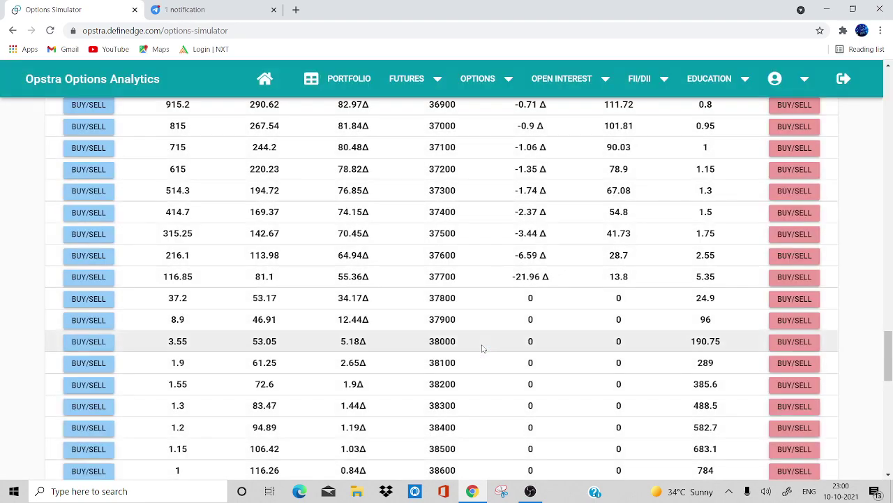
pyautogui.scroll(3, 482, 348)
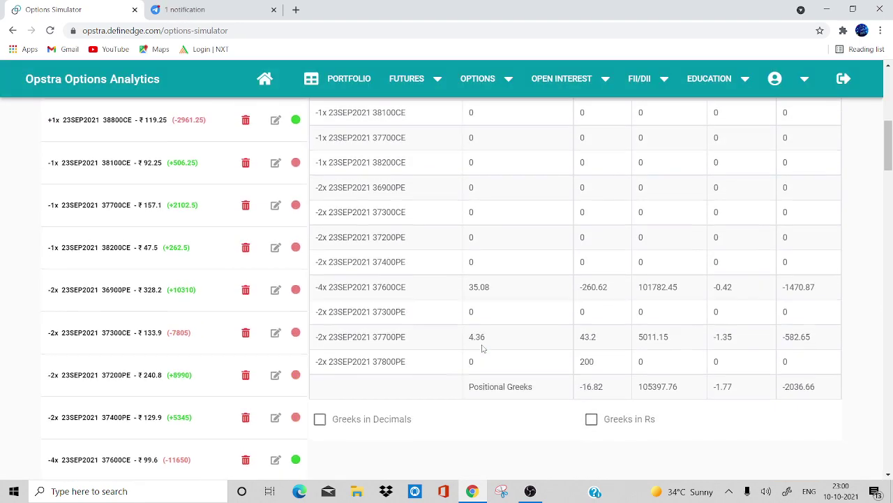
pyautogui.scroll(4, 554, 320)
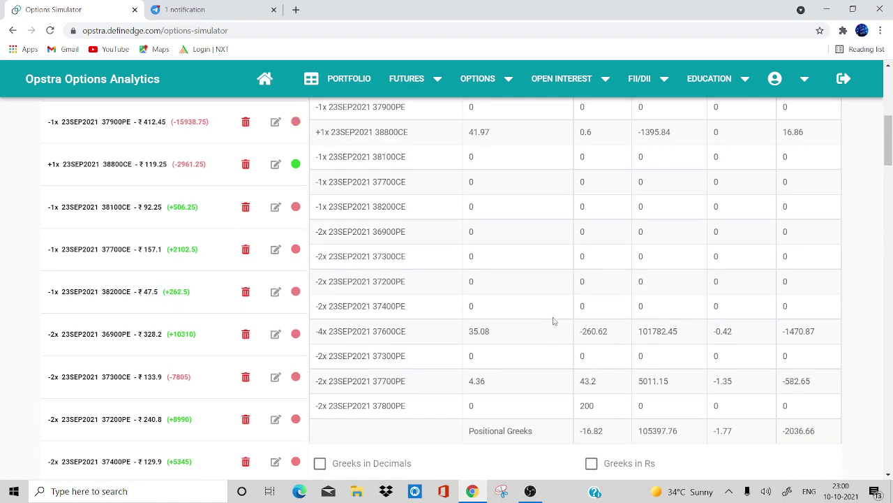
# Advance the simulation by 30 minutes to 23-Sep-2021 15:25 and check the strategy's total P&L.
pyautogui.click(712, 190)
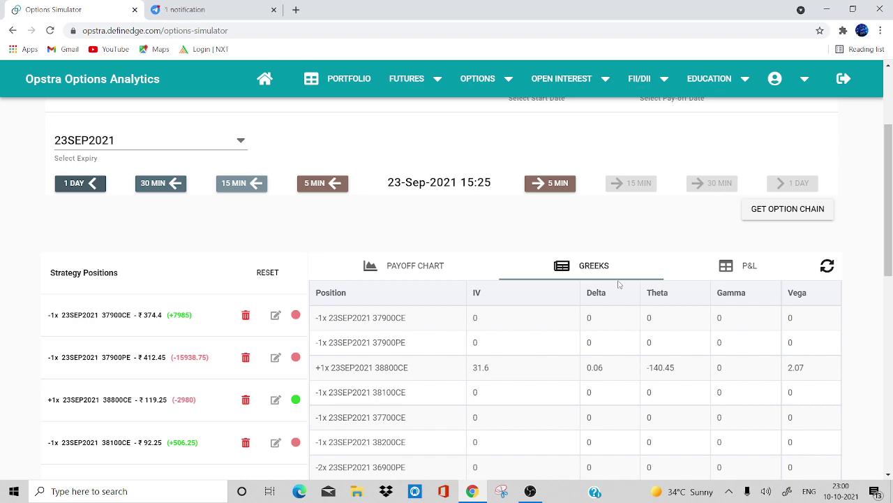
pyautogui.scroll(-5, 618, 284)
pyautogui.scroll(-3, 618, 284)
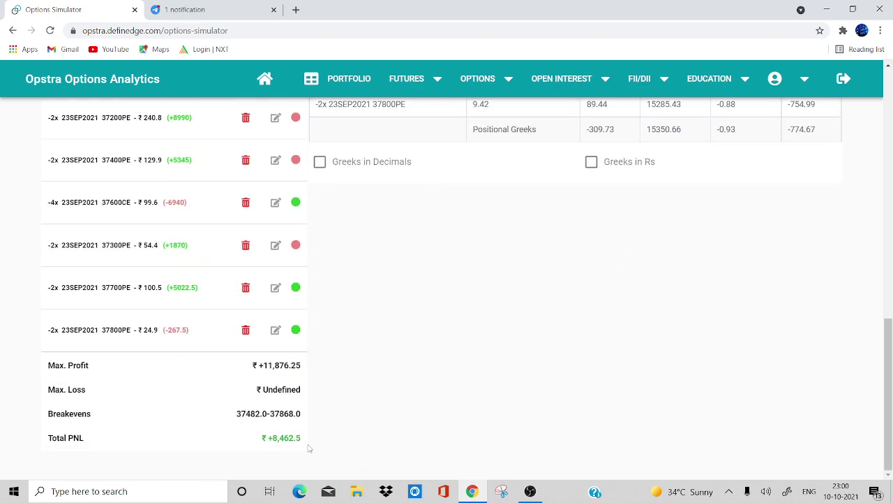
# Advance the simulation by 5 minutes to the expiry close at 23-Sep-2021 15:30 and review the final total P&L.
pyautogui.scroll(9, 536, 296)
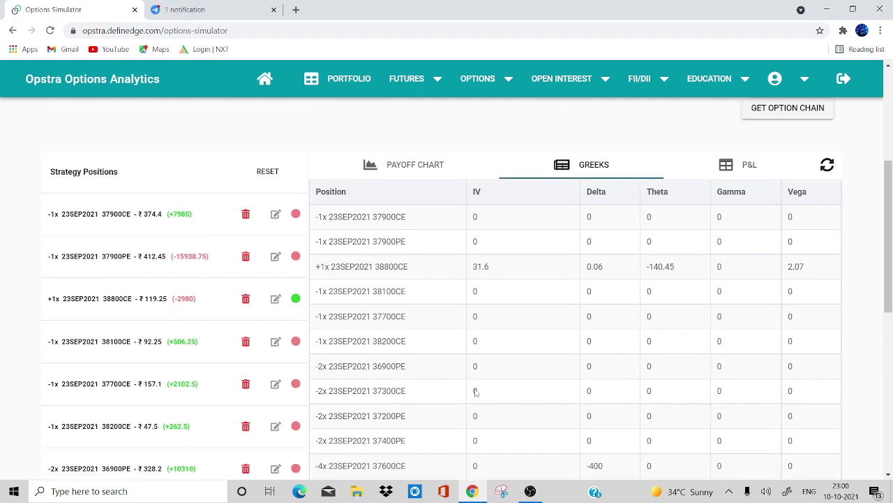
pyautogui.click(557, 257)
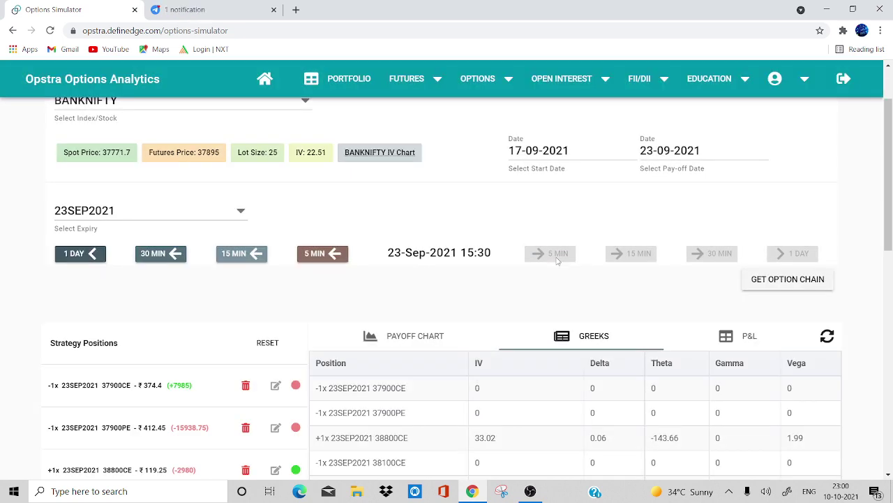
pyautogui.scroll(-9, 557, 261)
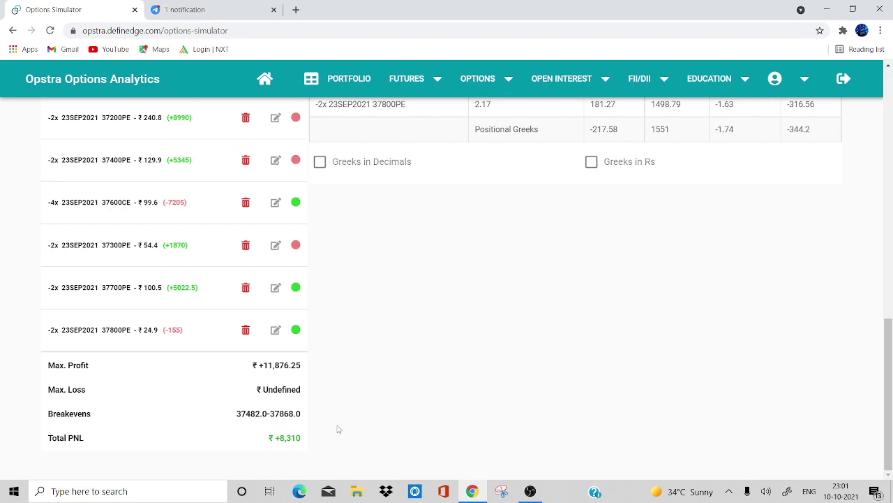
pyautogui.click(531, 491)
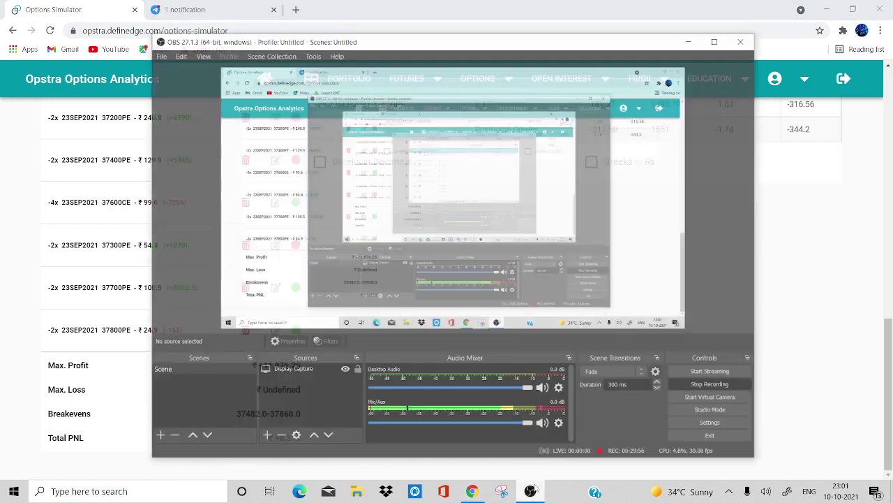